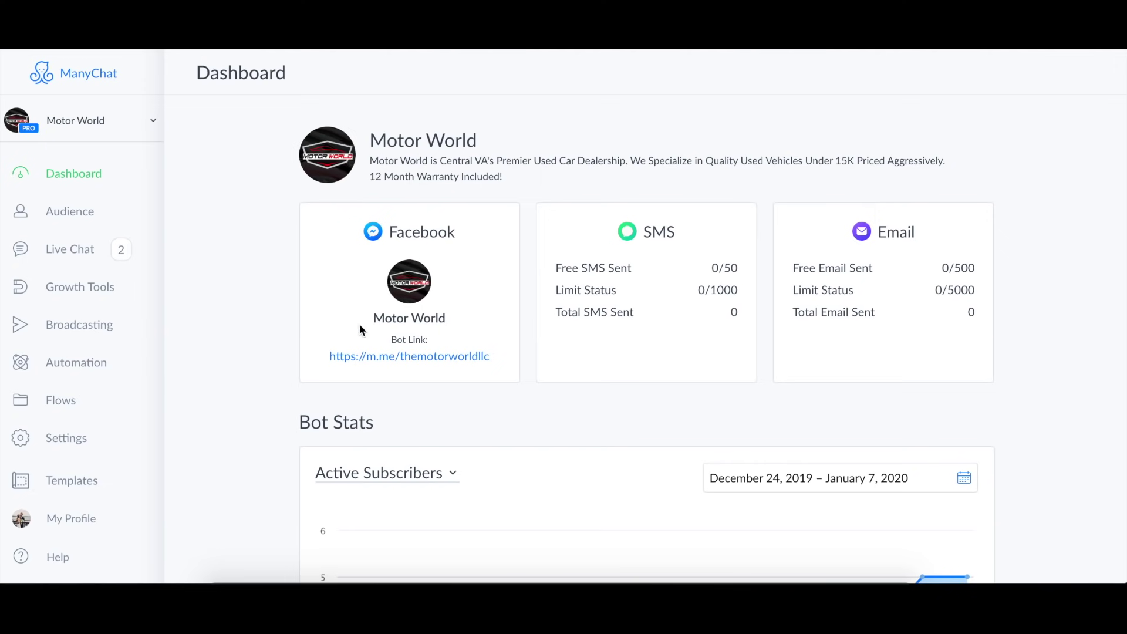
# Open the Default Reply automation and collapse its stats to reveal the centred flow diagram.
pyautogui.click(81, 365)
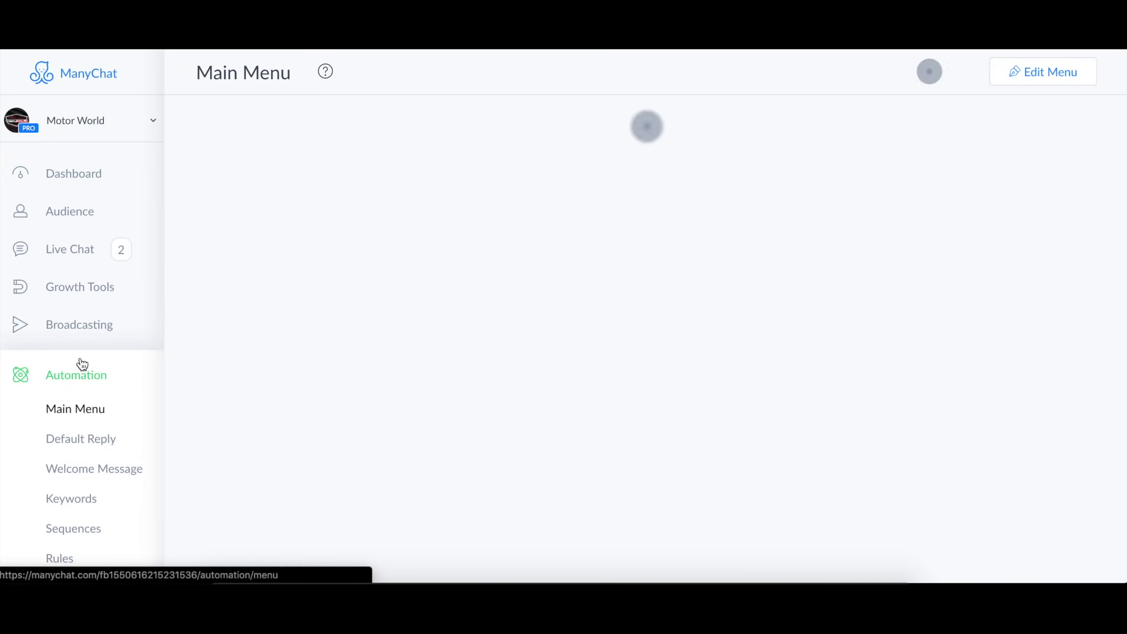
pyautogui.click(84, 435)
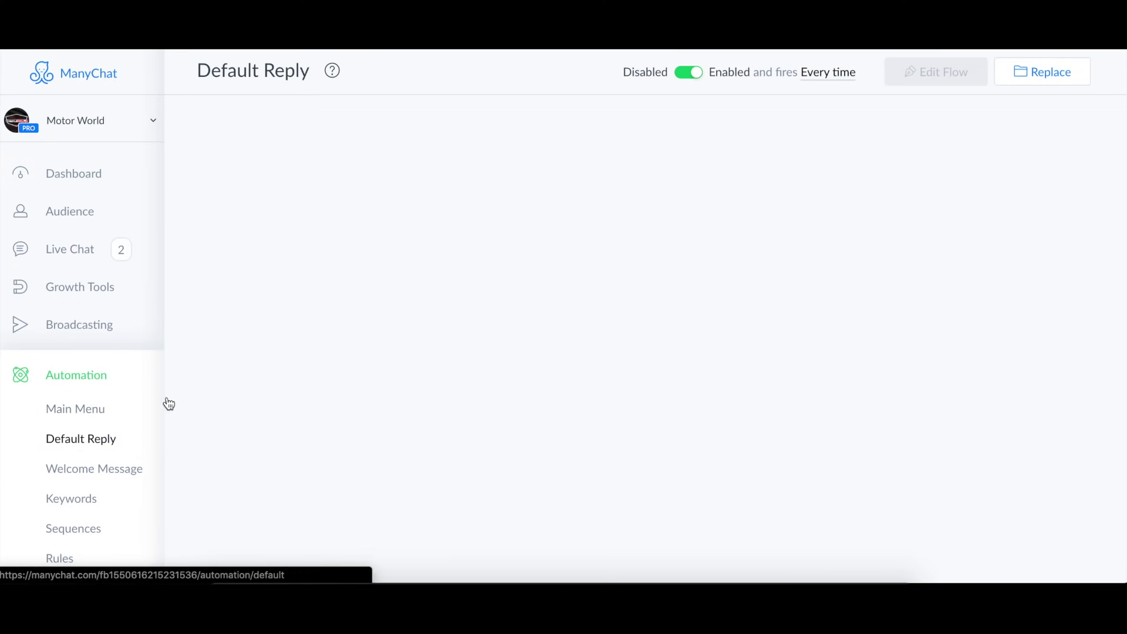
pyautogui.click(488, 340)
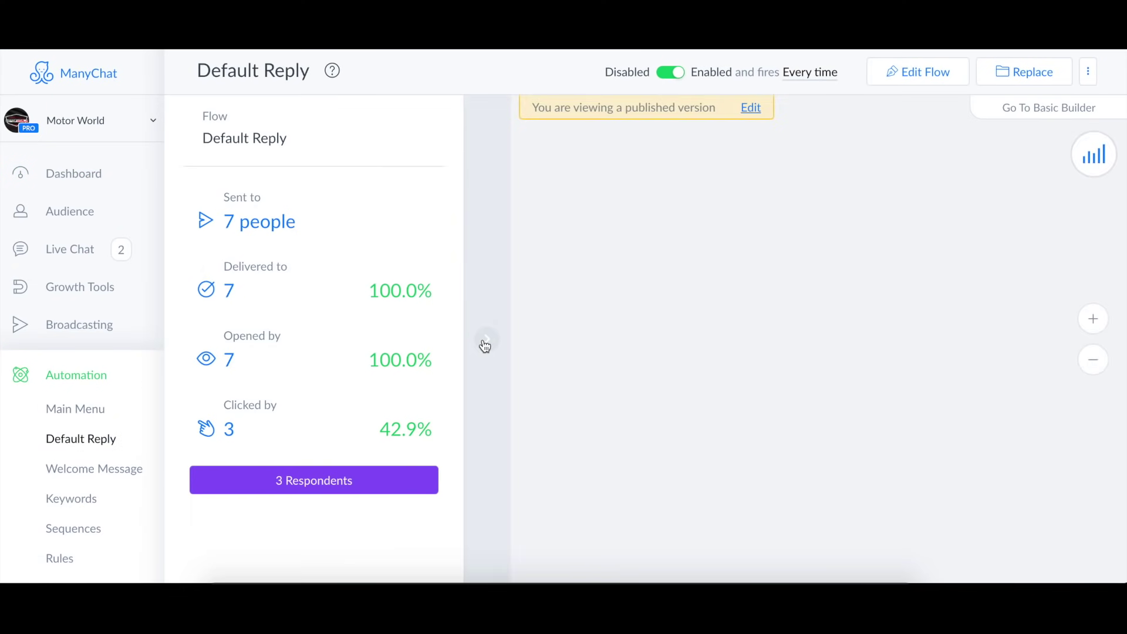
pyautogui.moveTo(551, 346); pyautogui.dragTo(320, 355)
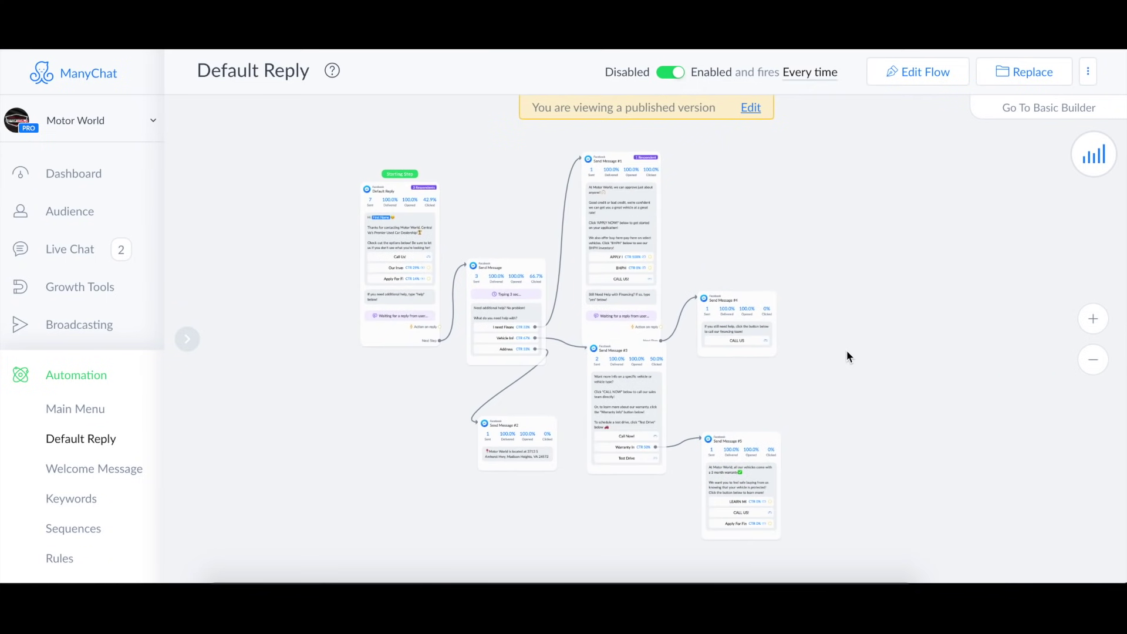
pyautogui.moveTo(779, 264); pyautogui.dragTo(818, 267)
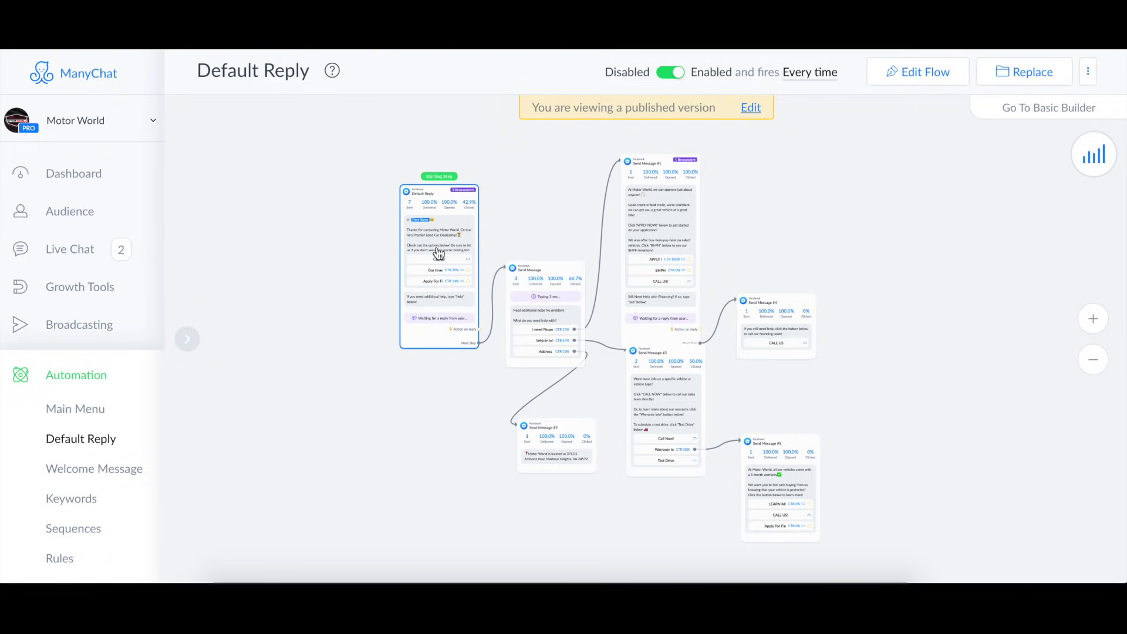
pyautogui.scroll(5, 439, 252)
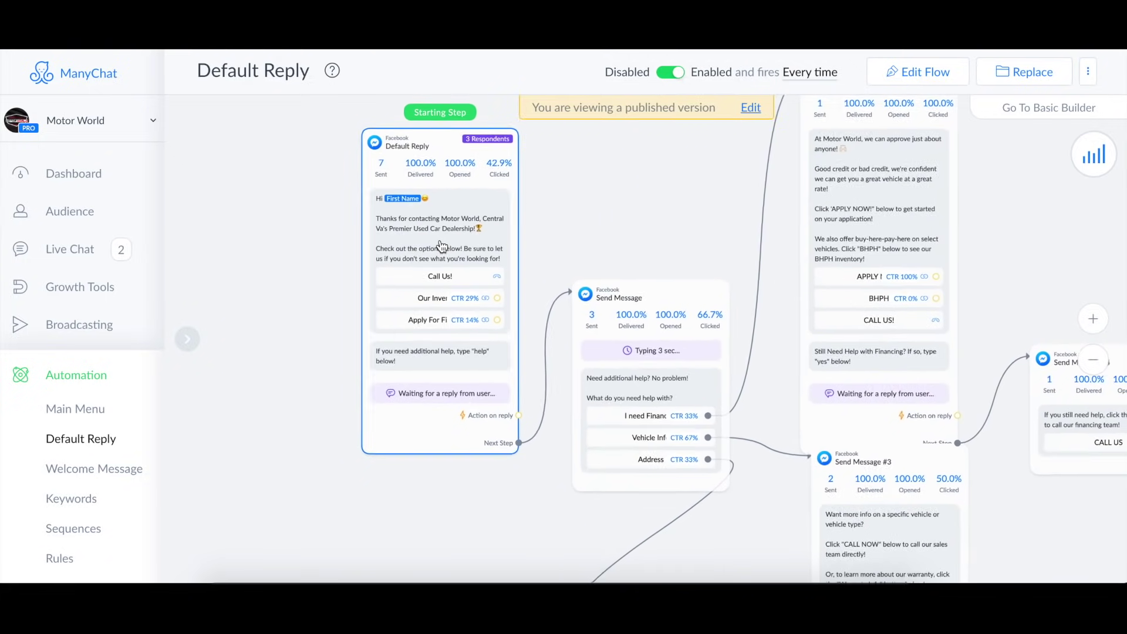
# Zoom into the Default Reply starting step, then pan to the 'Need additional help?' Send Message card.
pyautogui.scroll(3, 441, 245)
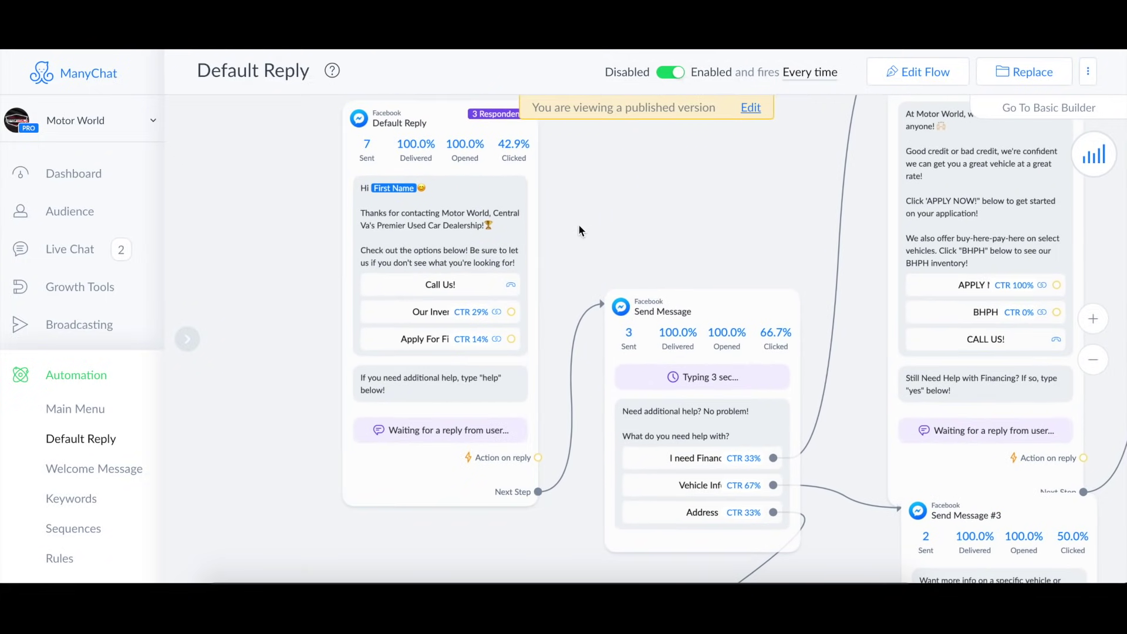
pyautogui.moveTo(579, 230); pyautogui.dragTo(579, 253)
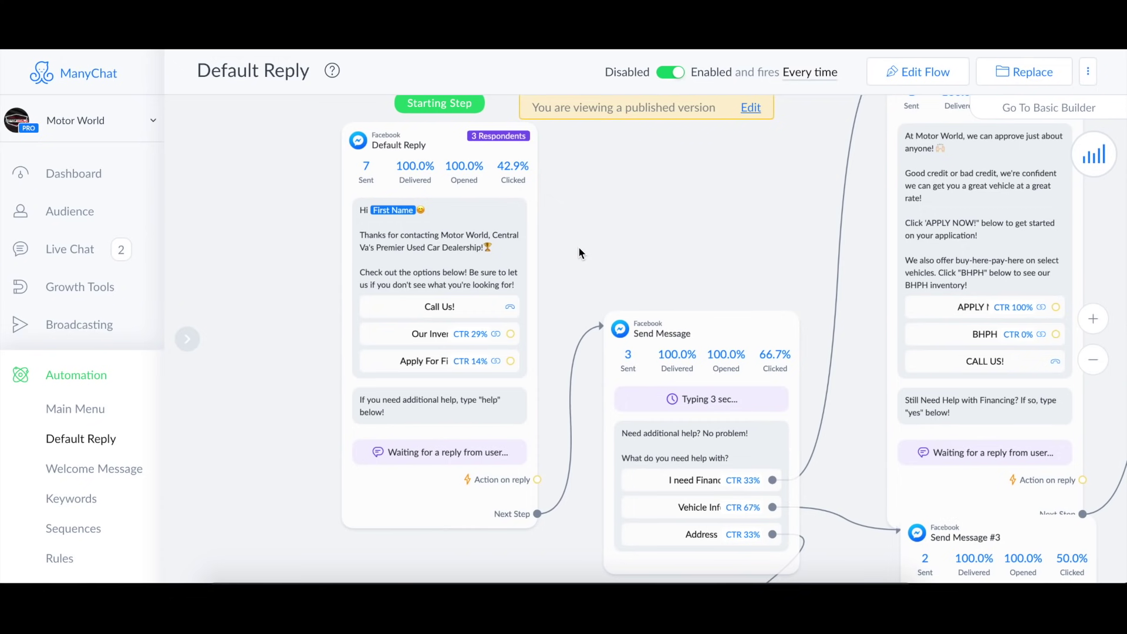
pyautogui.scroll(-1, 579, 247)
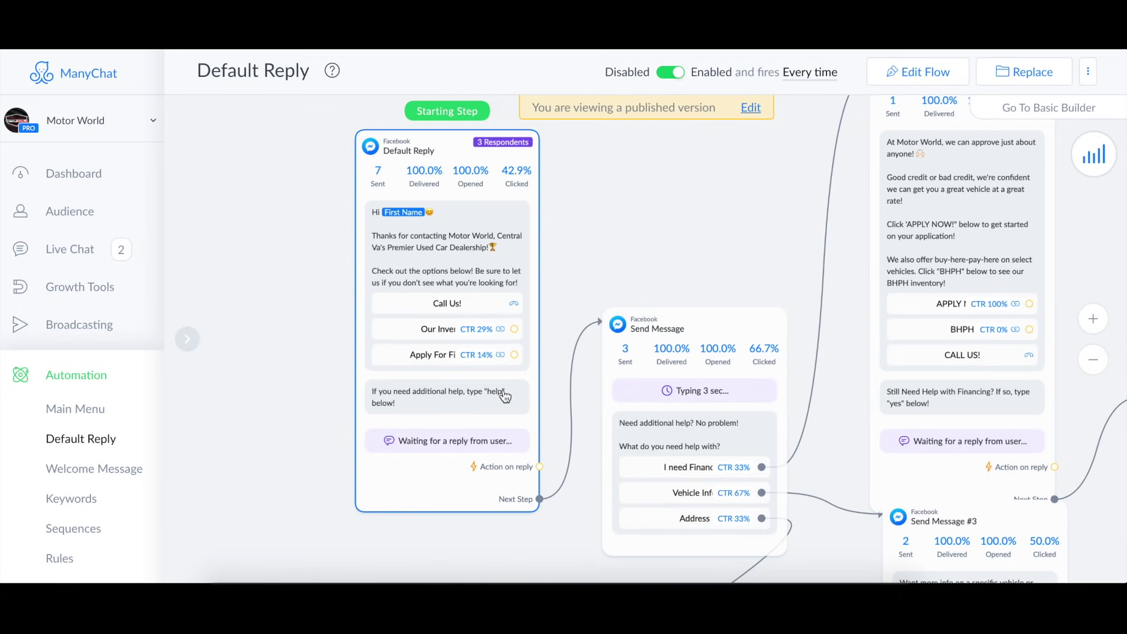
pyautogui.moveTo(622, 256); pyautogui.dragTo(450, 221)
pyautogui.moveTo(558, 211); pyautogui.dragTo(541, 180)
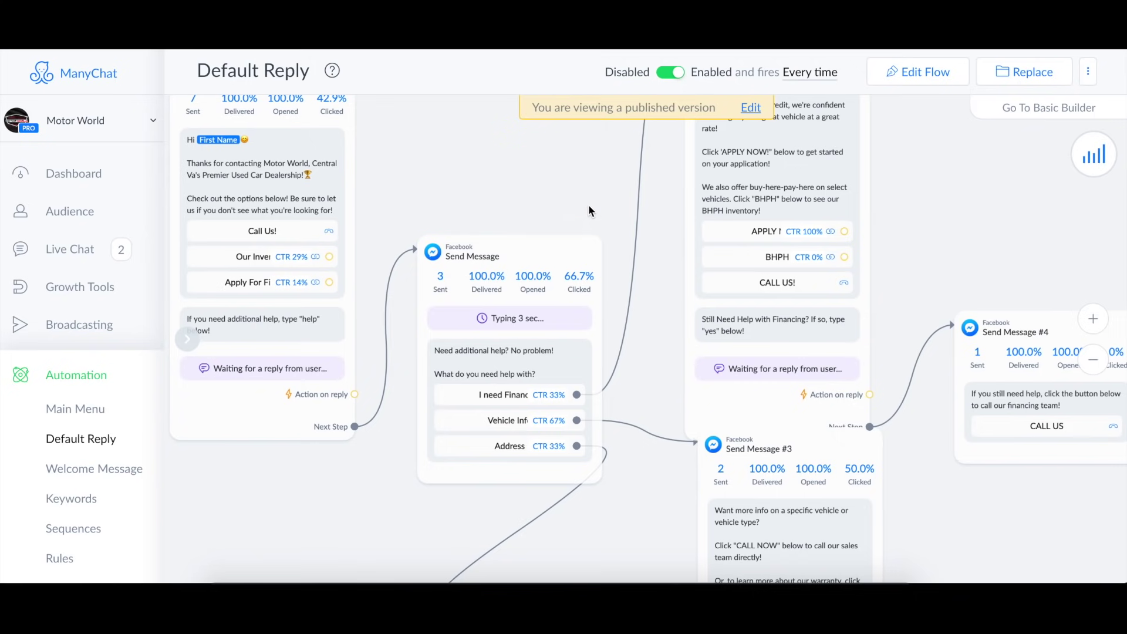
pyautogui.scroll(-2, 555, 188)
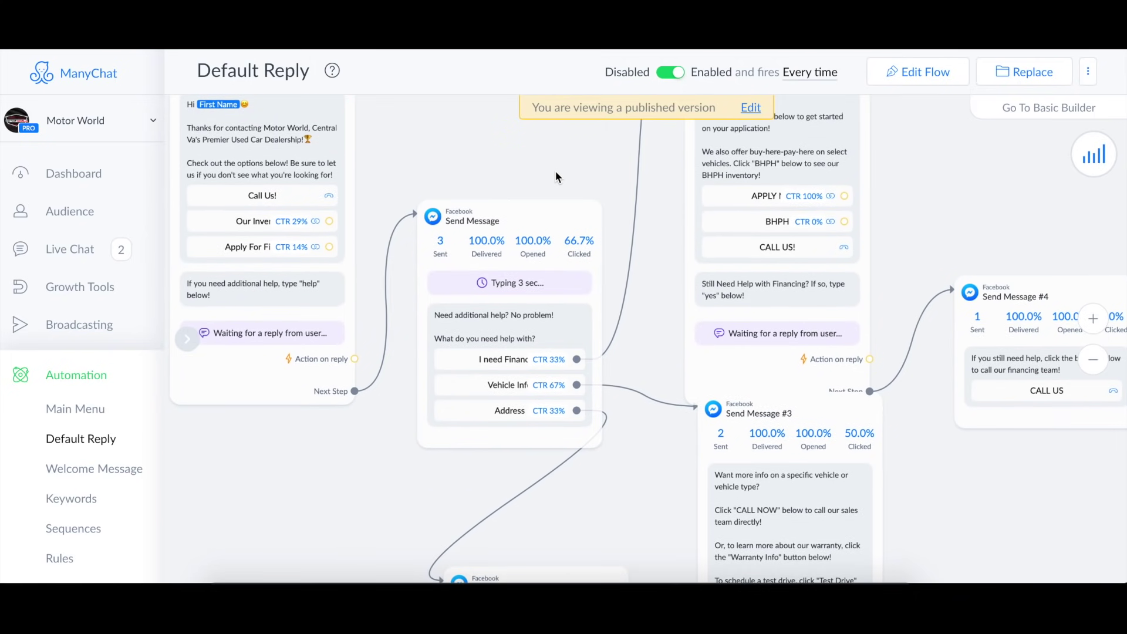
pyautogui.scroll(-1, 555, 171)
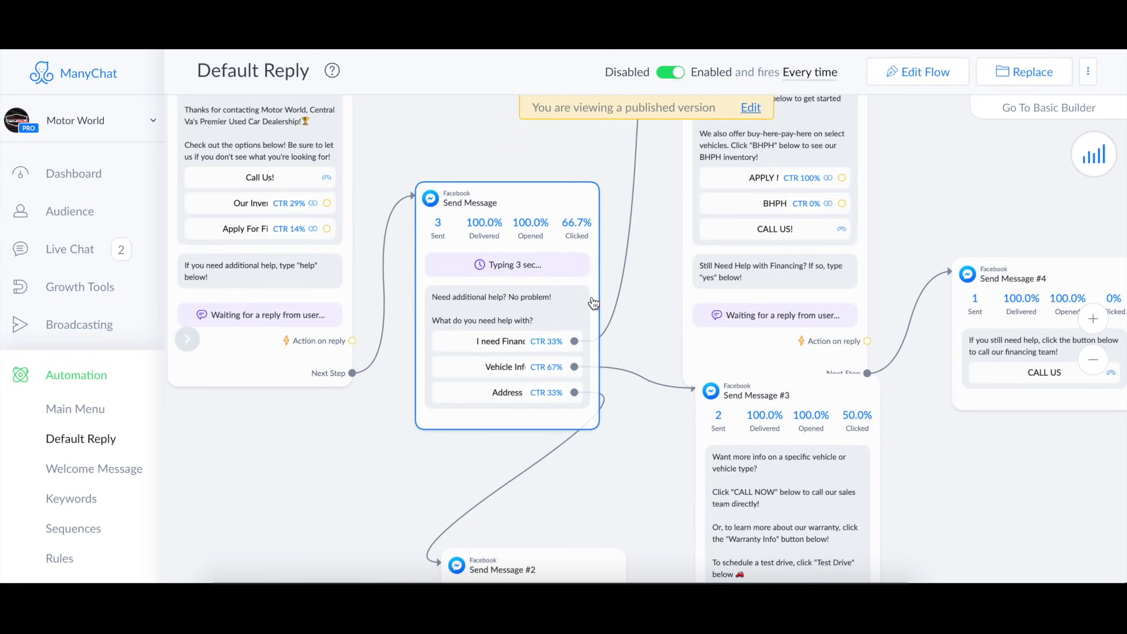
# Pan to Send Message #1, then across to #2, #5 and the choices of #3.
pyautogui.scroll(-1, 618, 304)
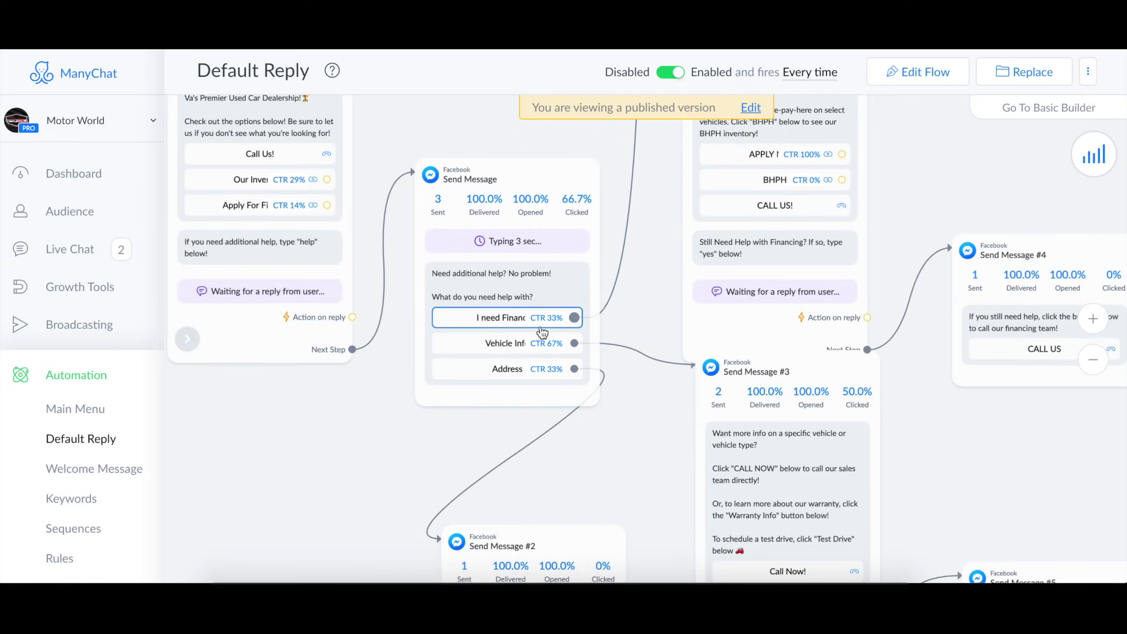
pyautogui.moveTo(644, 300); pyautogui.dragTo(540, 506)
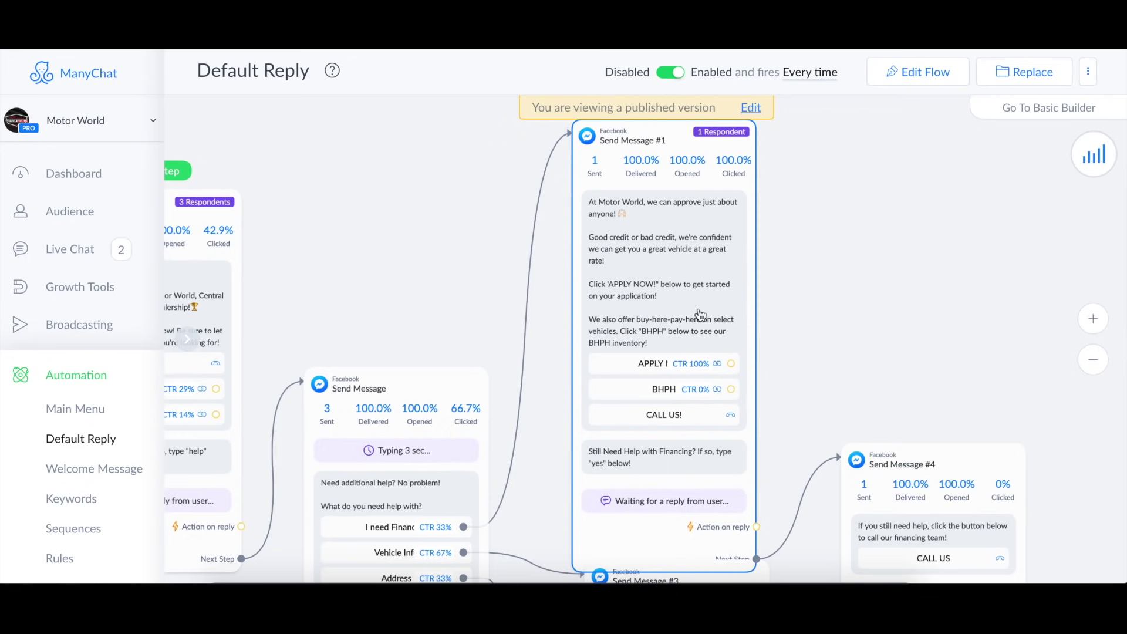
pyautogui.scroll(-3, 810, 255)
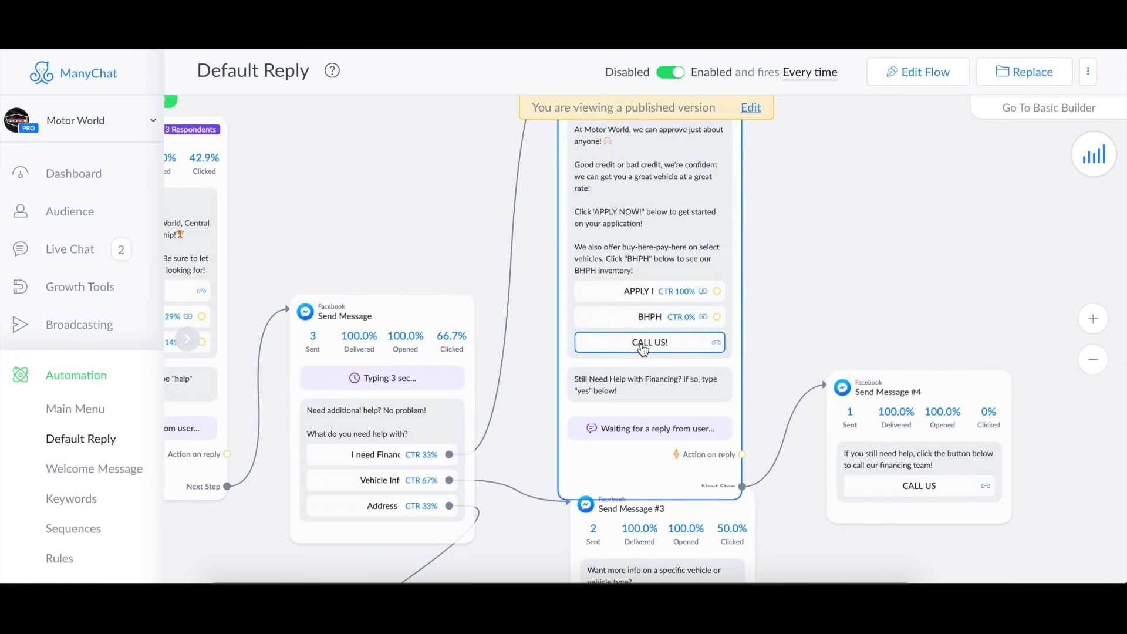
pyautogui.scroll(-2, 587, 337)
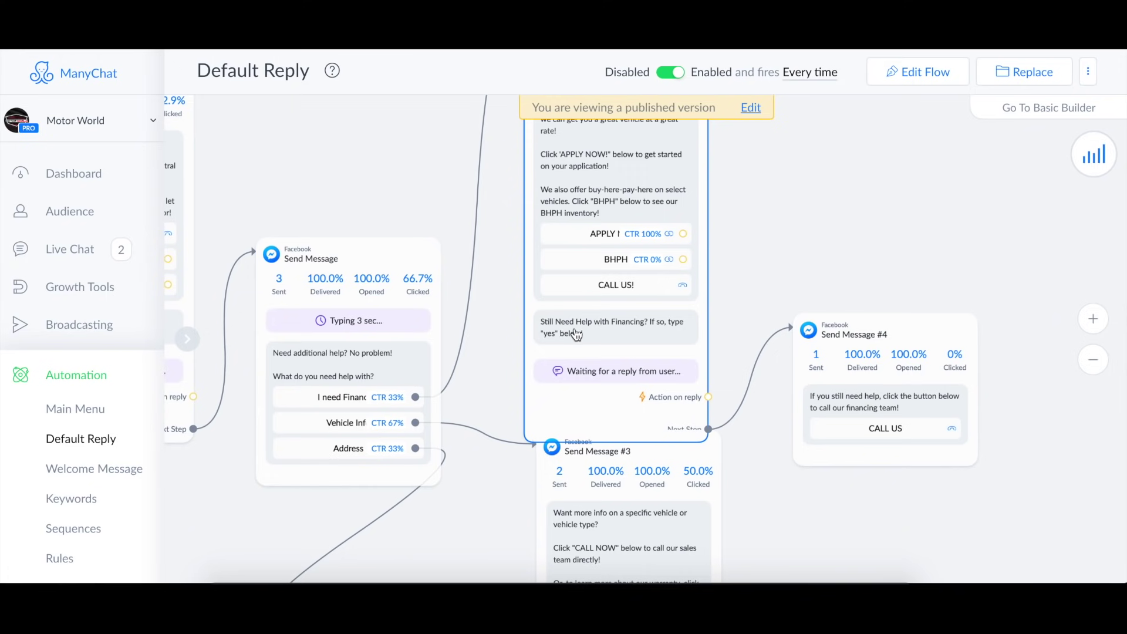
pyautogui.hscroll(2, 827, 272)
pyautogui.scroll(-1, 826, 273)
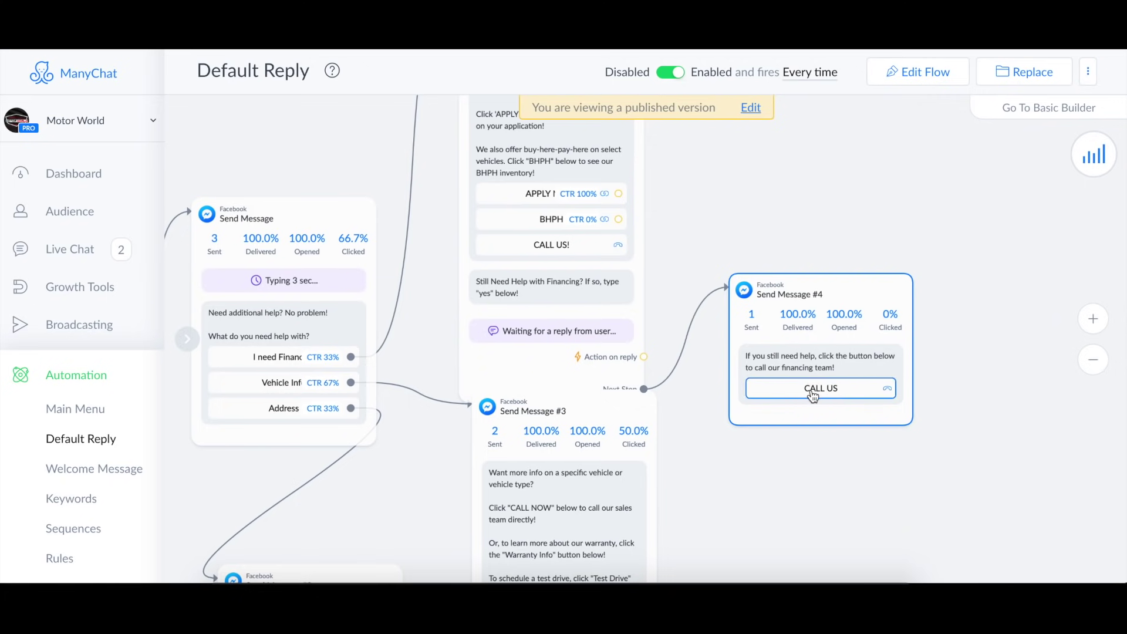
pyautogui.moveTo(777, 439); pyautogui.dragTo(888, 374)
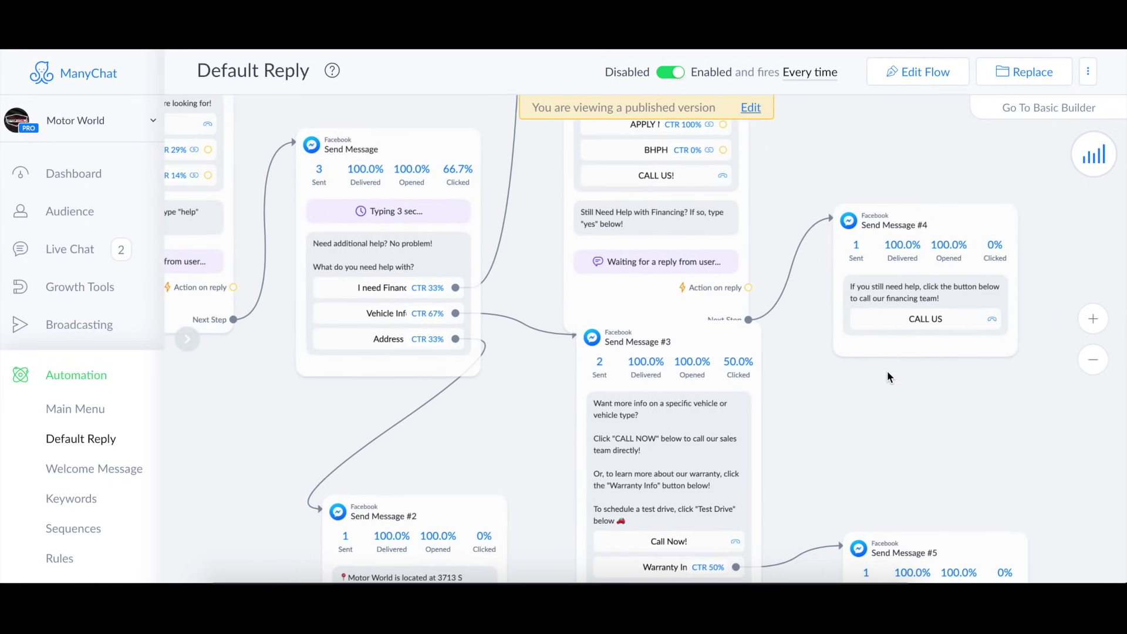
pyautogui.moveTo(533, 403); pyautogui.dragTo(694, 403)
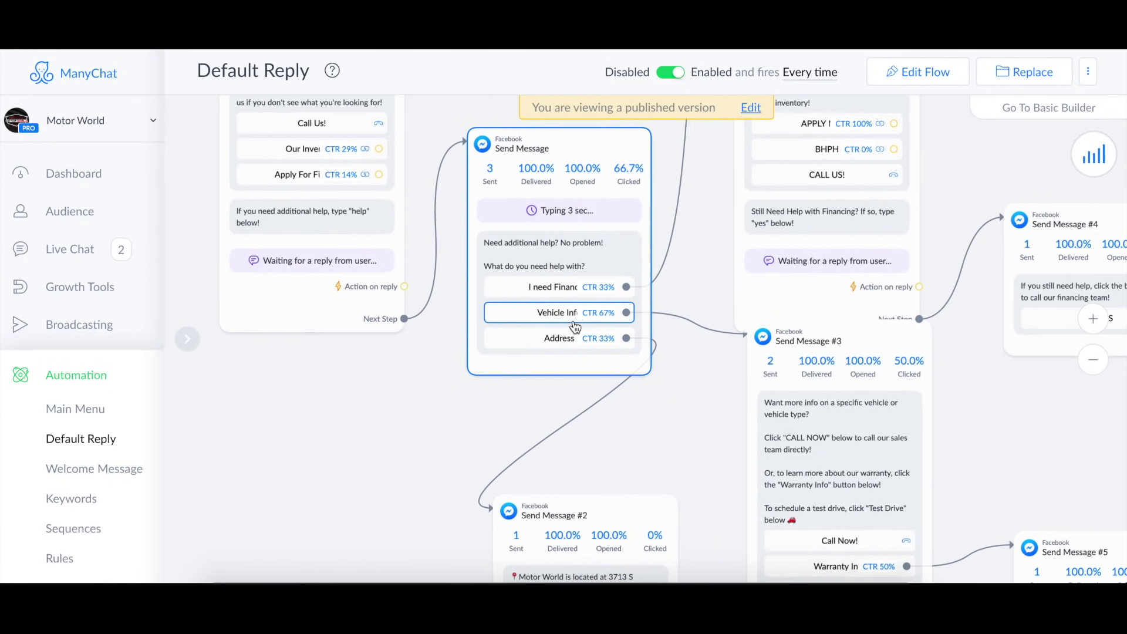
pyautogui.moveTo(718, 396); pyautogui.dragTo(615, 344)
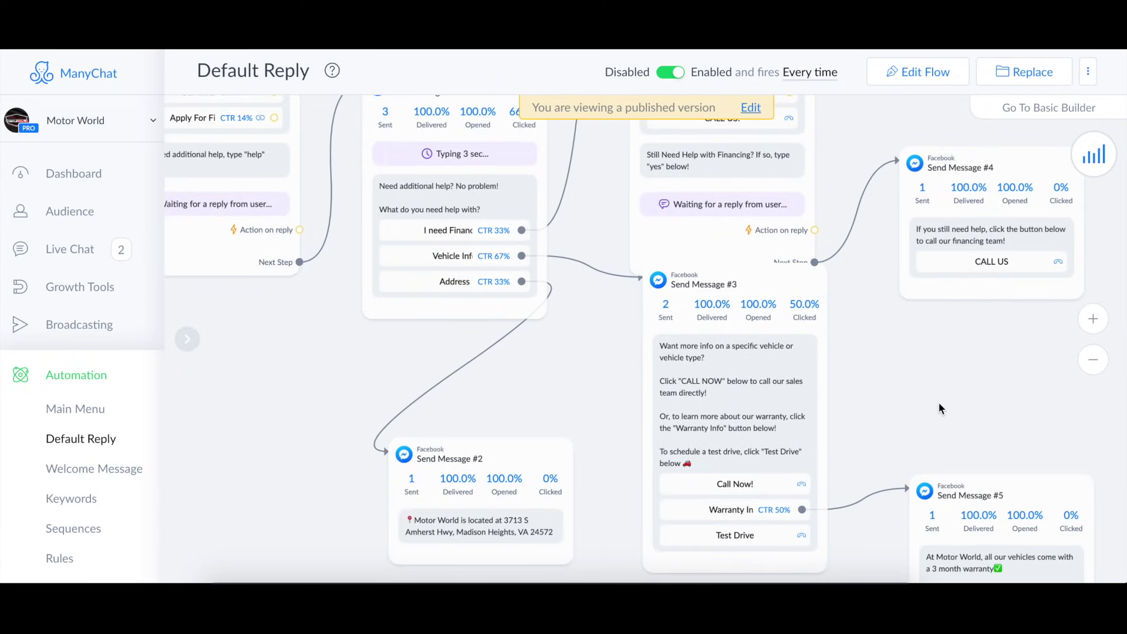
pyautogui.moveTo(939, 403); pyautogui.dragTo(835, 320)
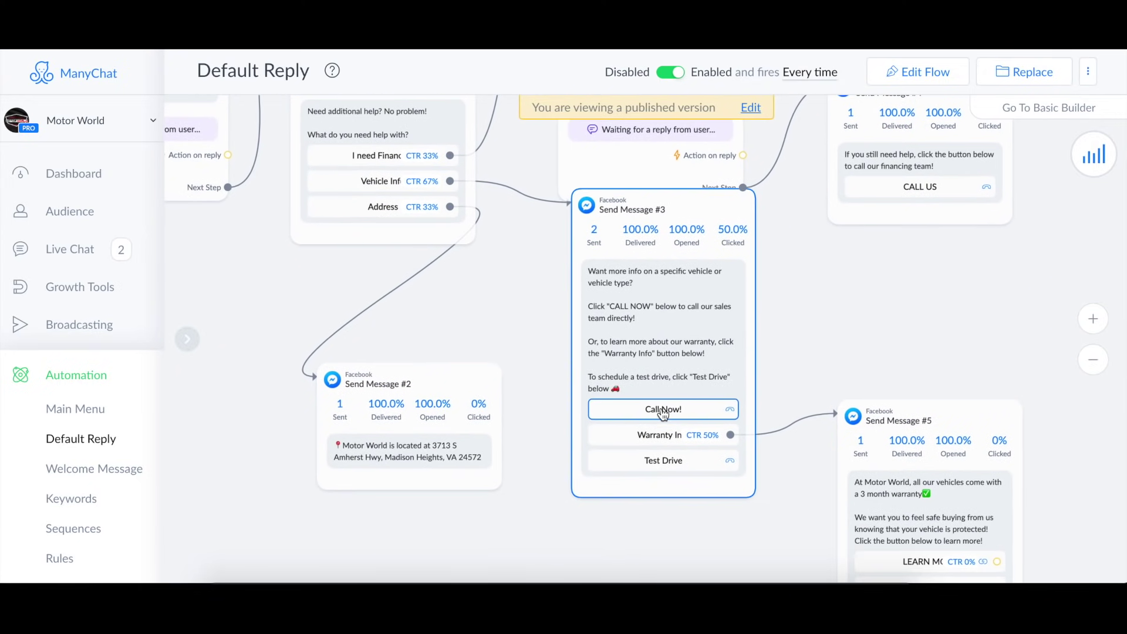
pyautogui.moveTo(820, 356); pyautogui.dragTo(765, 344)
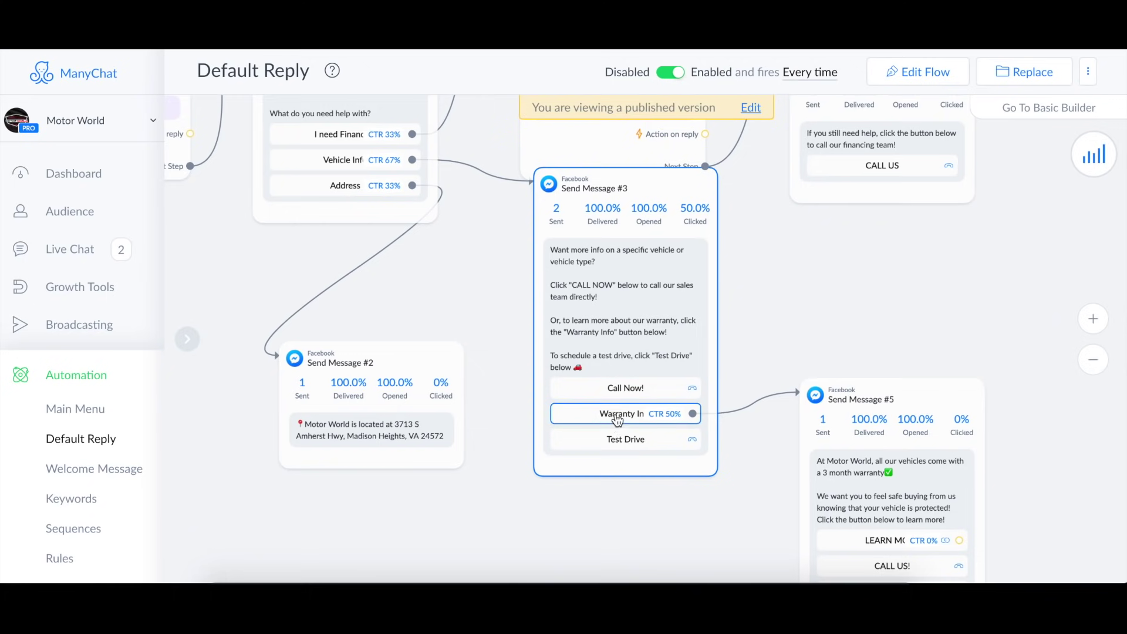
# Pan back over the lower message branches and zoom out to show the Starting Step and #1.
pyautogui.scroll(-3, 775, 340)
pyautogui.hscroll(3, 775, 339)
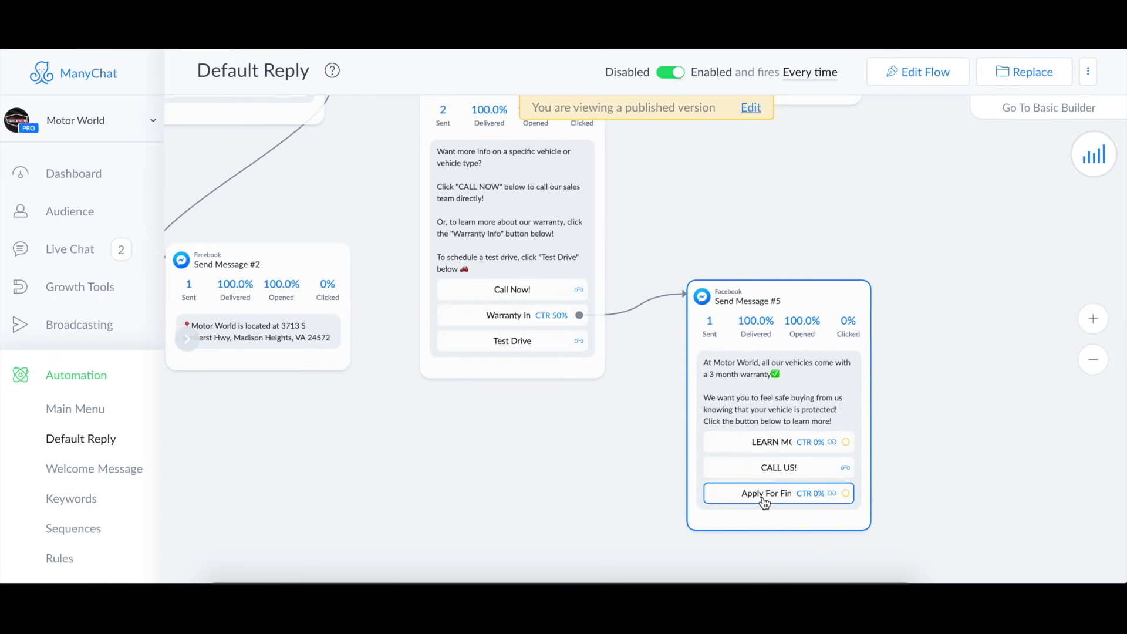
pyautogui.moveTo(576, 476); pyautogui.dragTo(893, 477)
pyautogui.scroll(5, 645, 423)
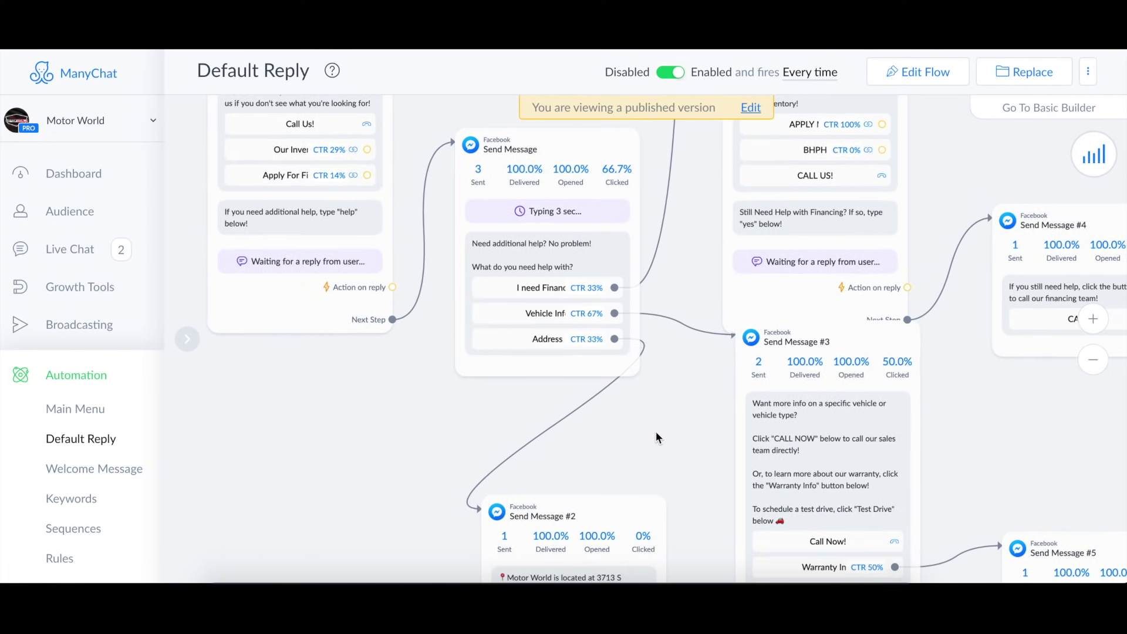
pyautogui.moveTo(656, 432); pyautogui.dragTo(657, 386)
pyautogui.scroll(-3, 651, 312)
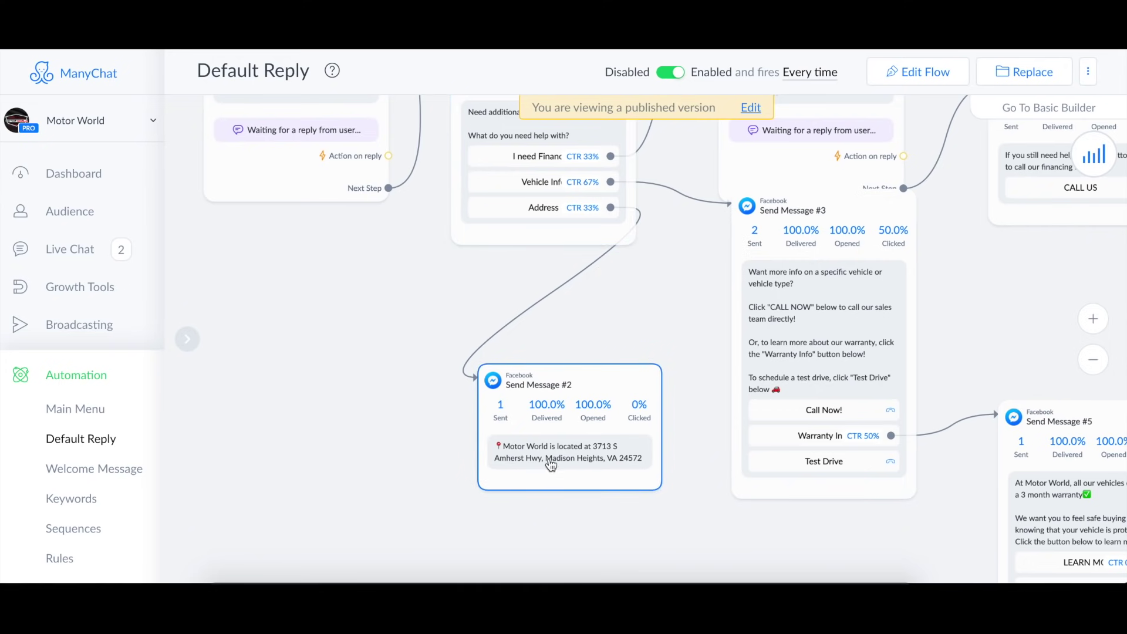
pyautogui.scroll(-5, 645, 423)
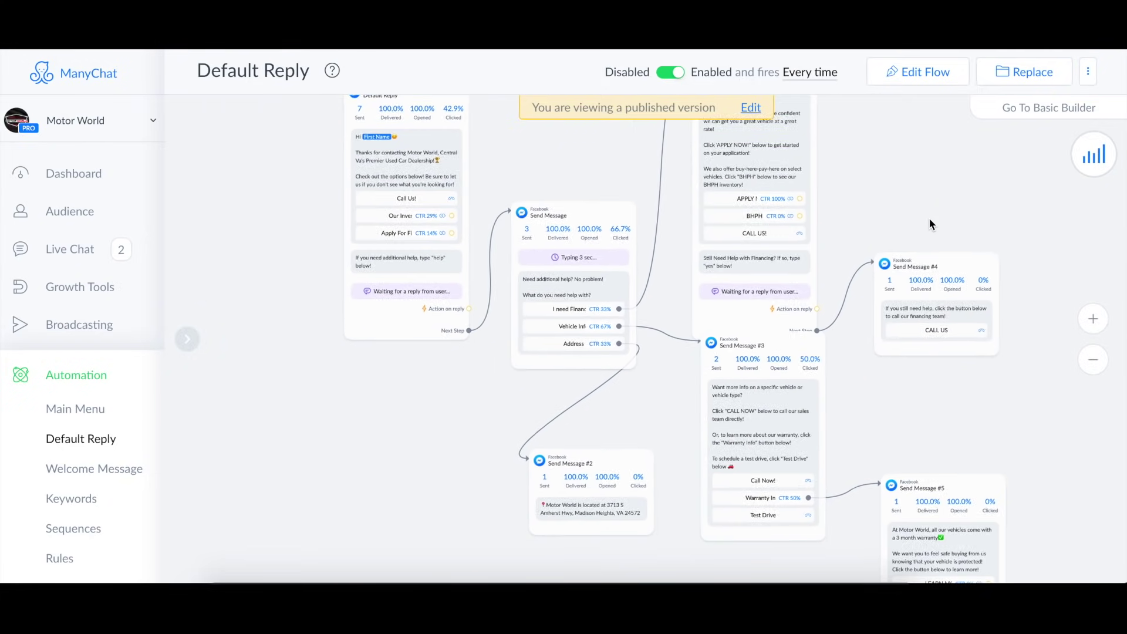
pyautogui.moveTo(929, 218); pyautogui.dragTo(796, 277)
# Scroll through the TY test Send Message content options, then switch to the visual Flow Builder.
pyautogui.scroll(-3, 812, 335)
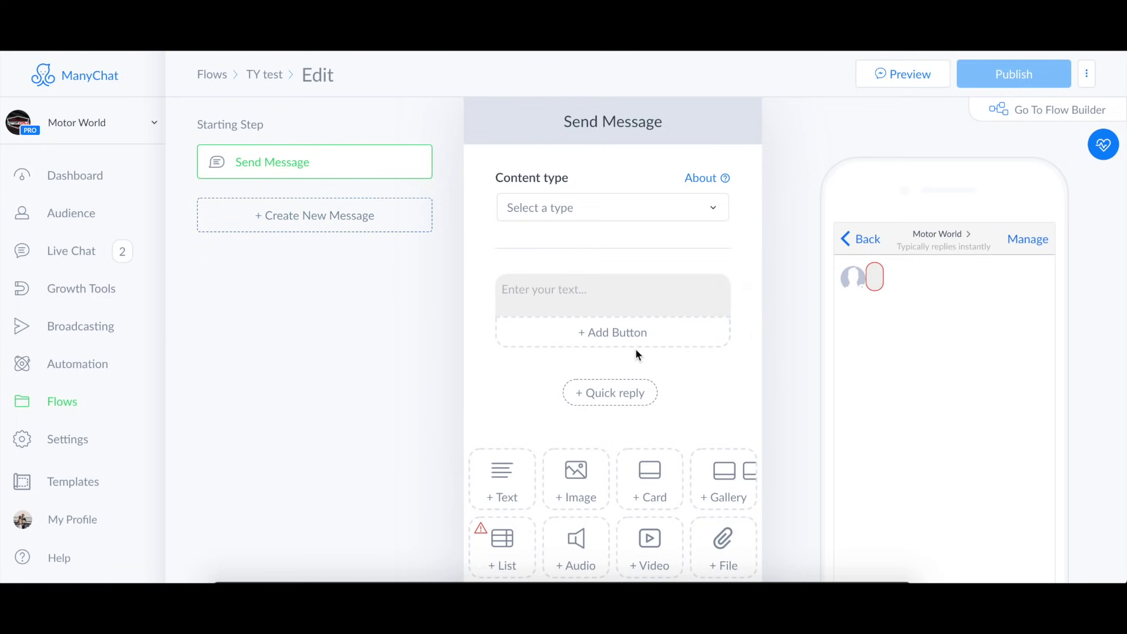
pyautogui.scroll(-1, 674, 400)
pyautogui.scroll(-3, 675, 405)
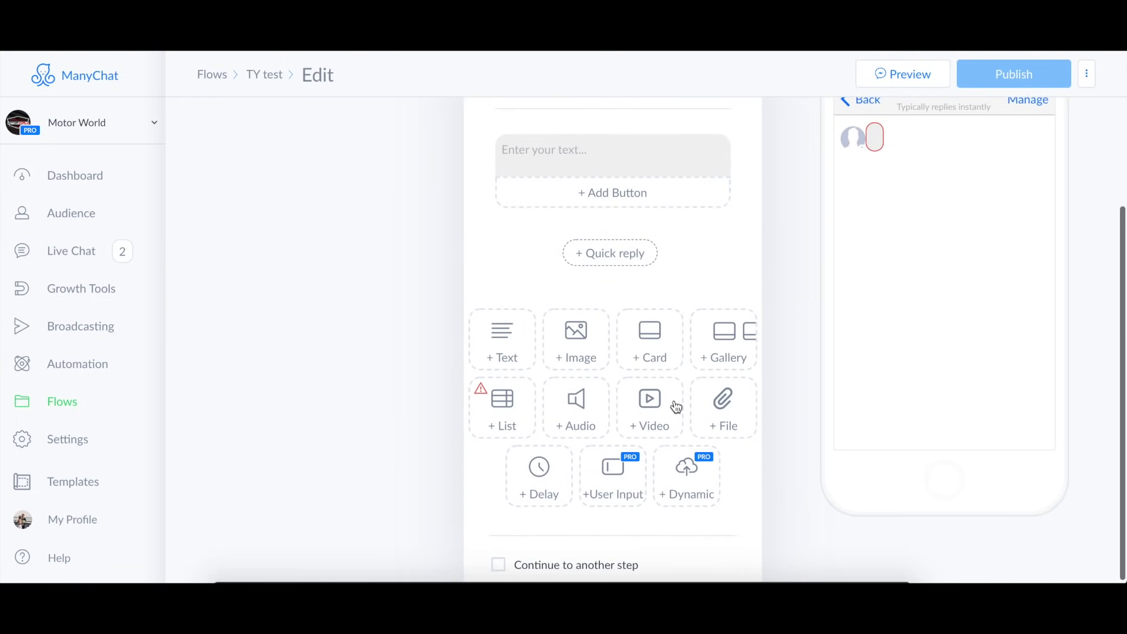
pyautogui.scroll(4, 675, 404)
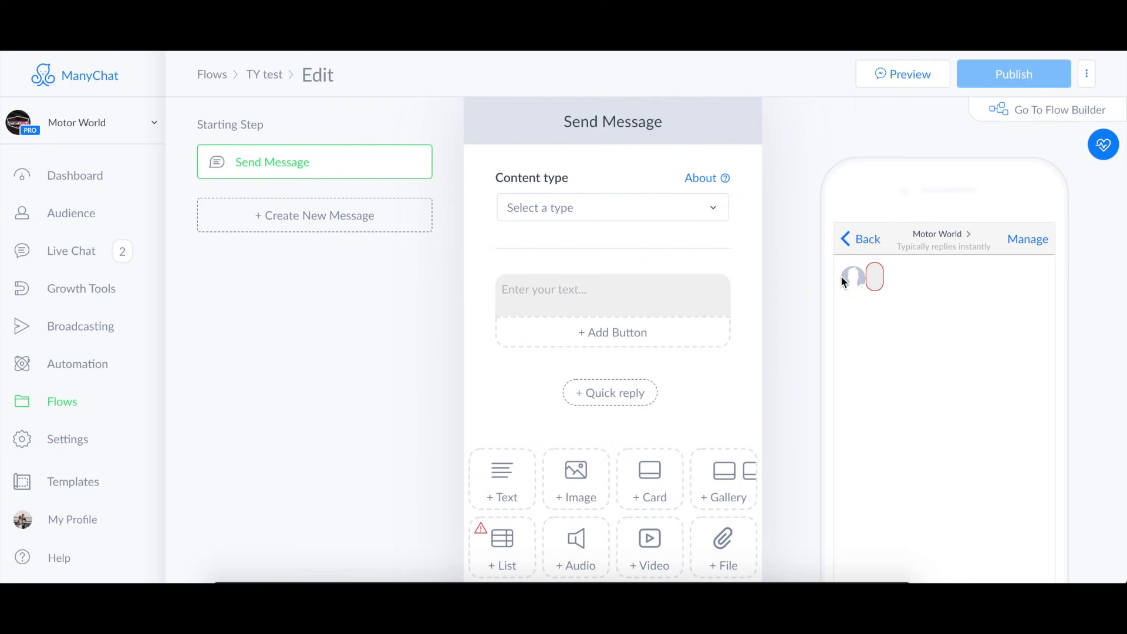
pyautogui.click(1017, 114)
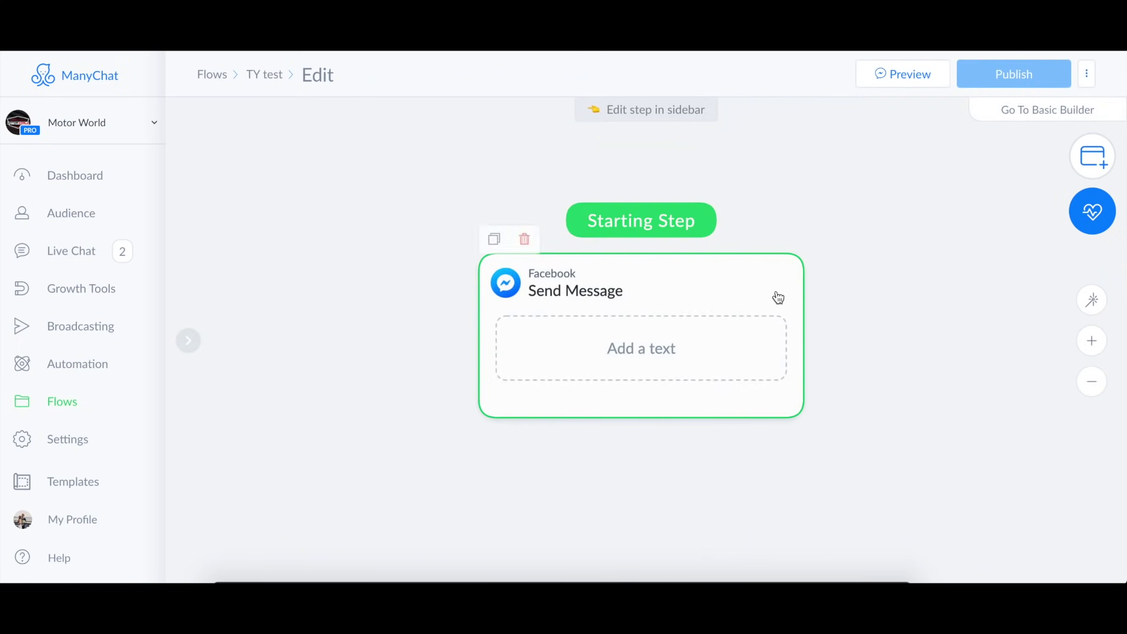
# Move the starting Send Message card up and left and begin adding a text block.
pyautogui.moveTo(779, 297); pyautogui.dragTo(537, 240)
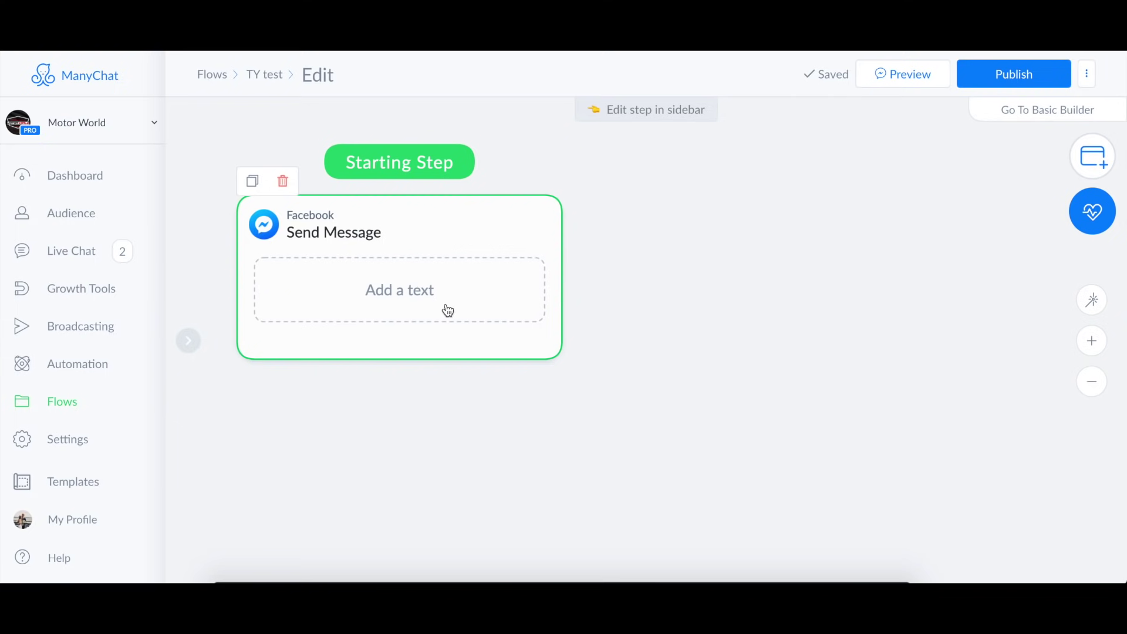
pyautogui.click(409, 283)
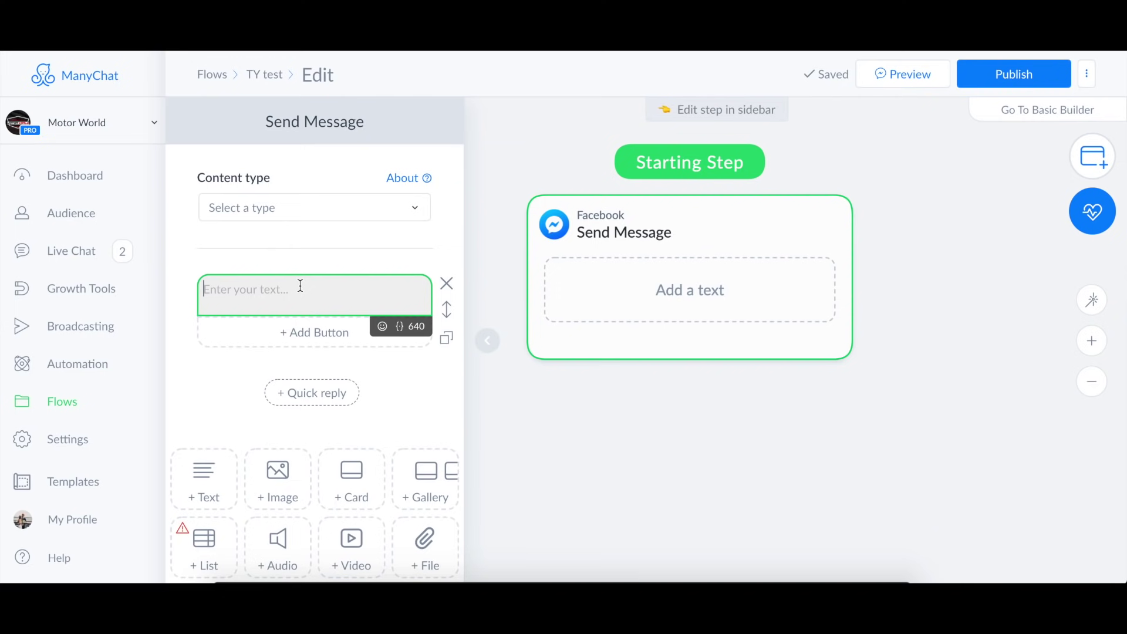
# Write the greeting 'Hi' + First Name (fallback 'there!') followed by a 😊 emoji.
pyautogui.write('H')
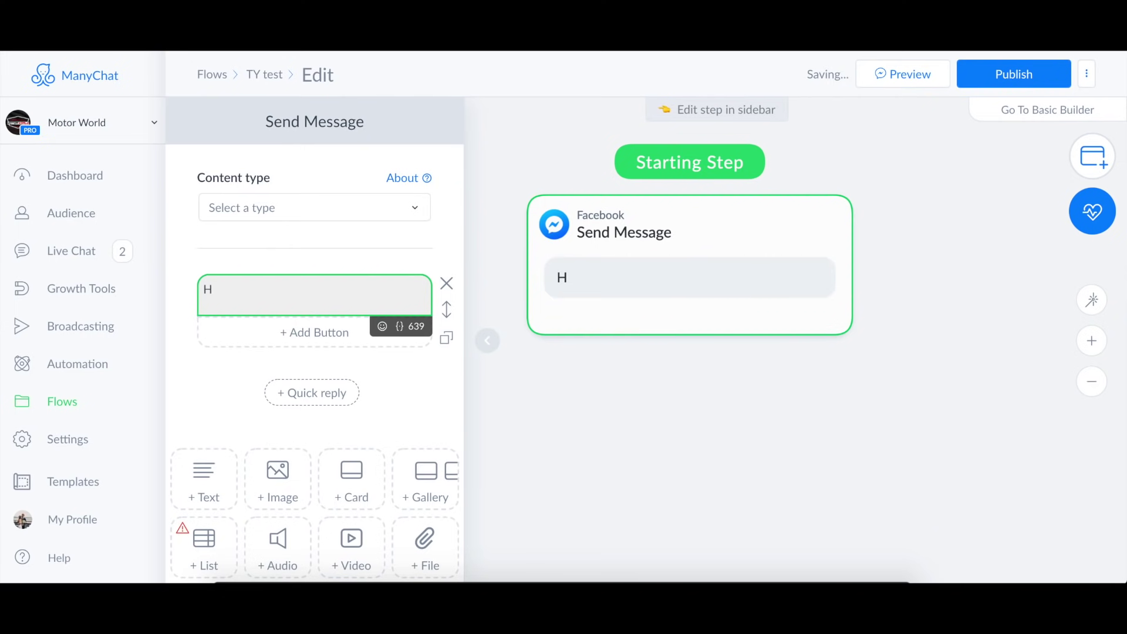
pyautogui.write('i')
pyautogui.click(401, 328)
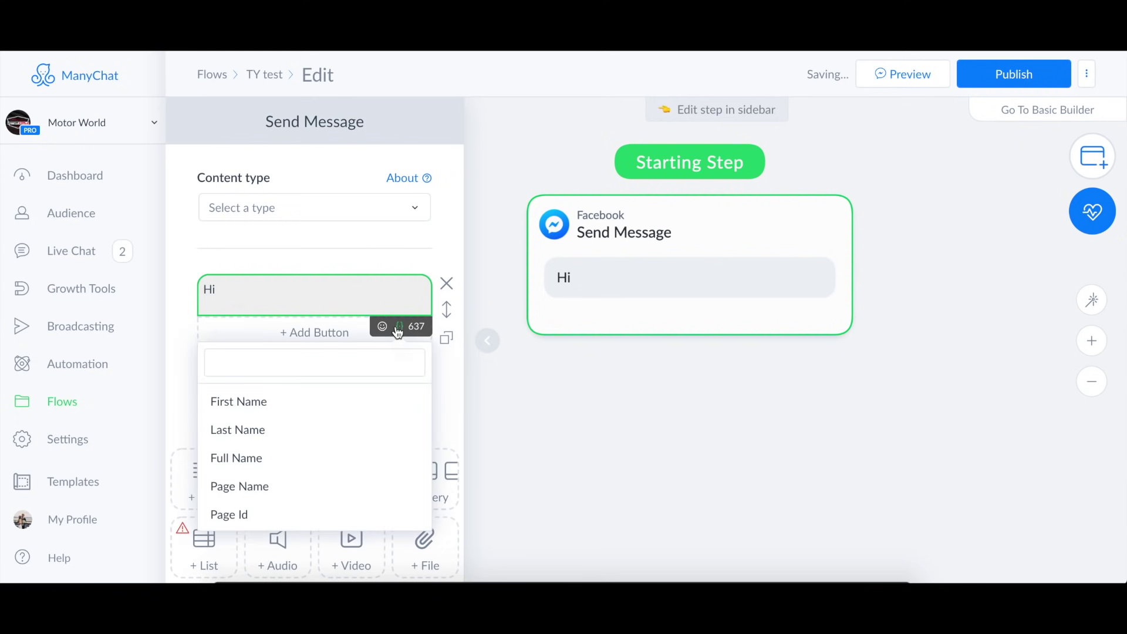
pyautogui.click(263, 402)
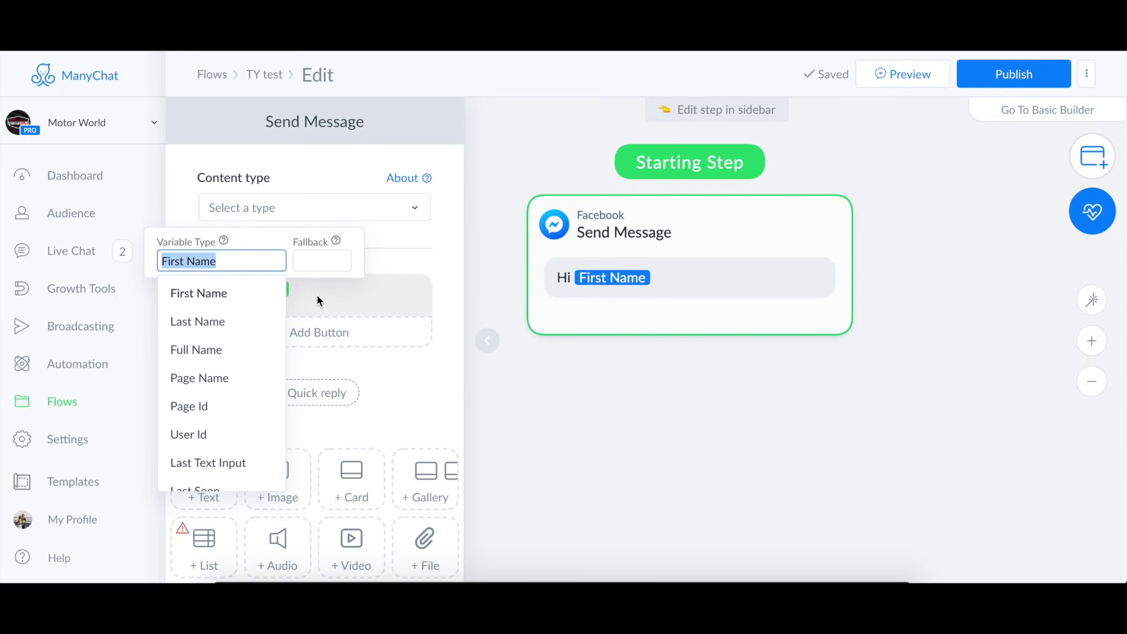
pyautogui.click(317, 262)
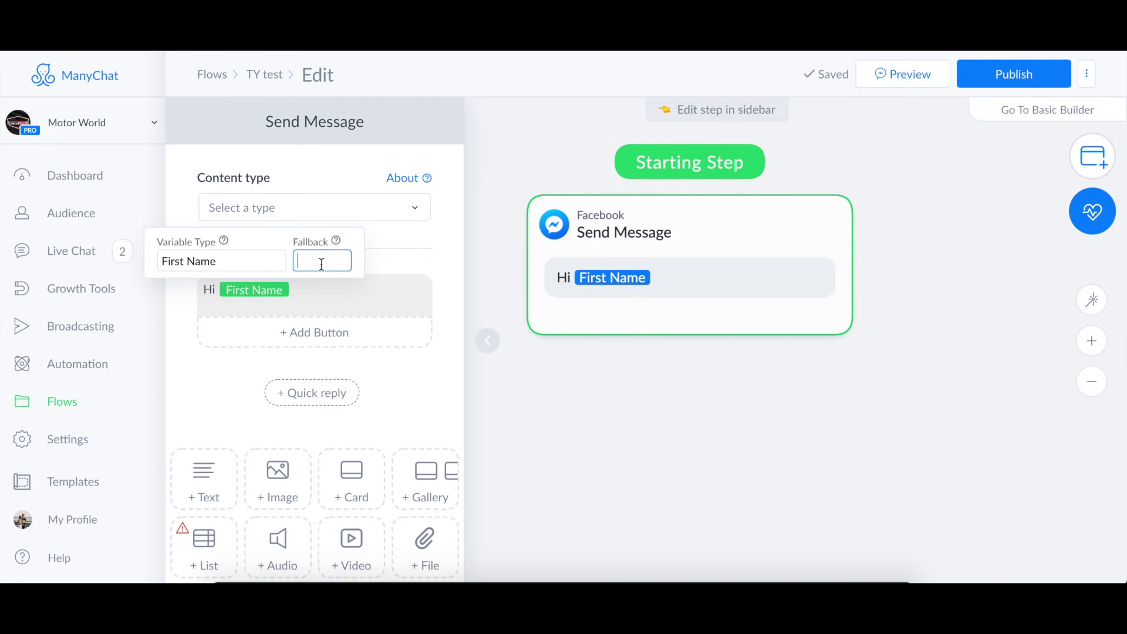
pyautogui.write('there!')
pyautogui.click(326, 287)
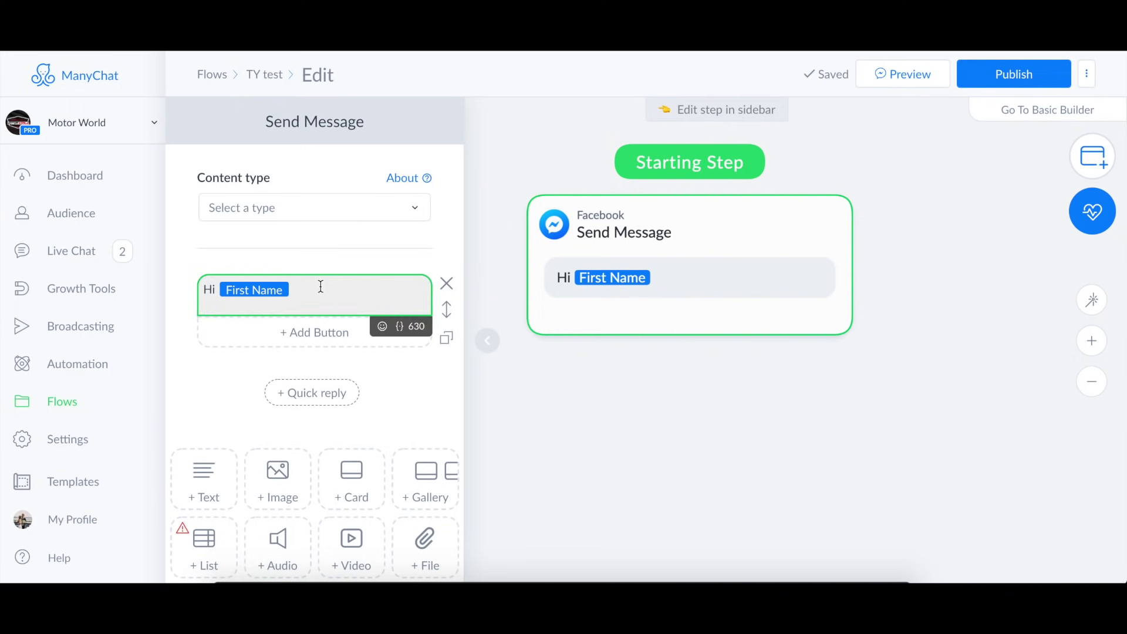
pyautogui.click(382, 326)
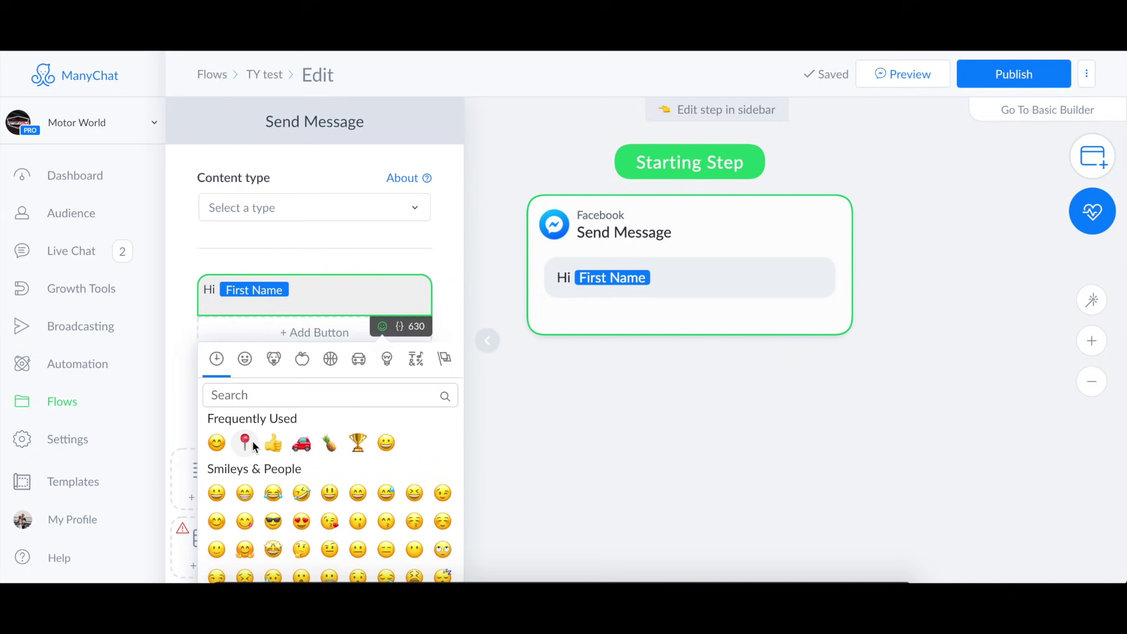
pyautogui.click(216, 442)
pyautogui.click(319, 289)
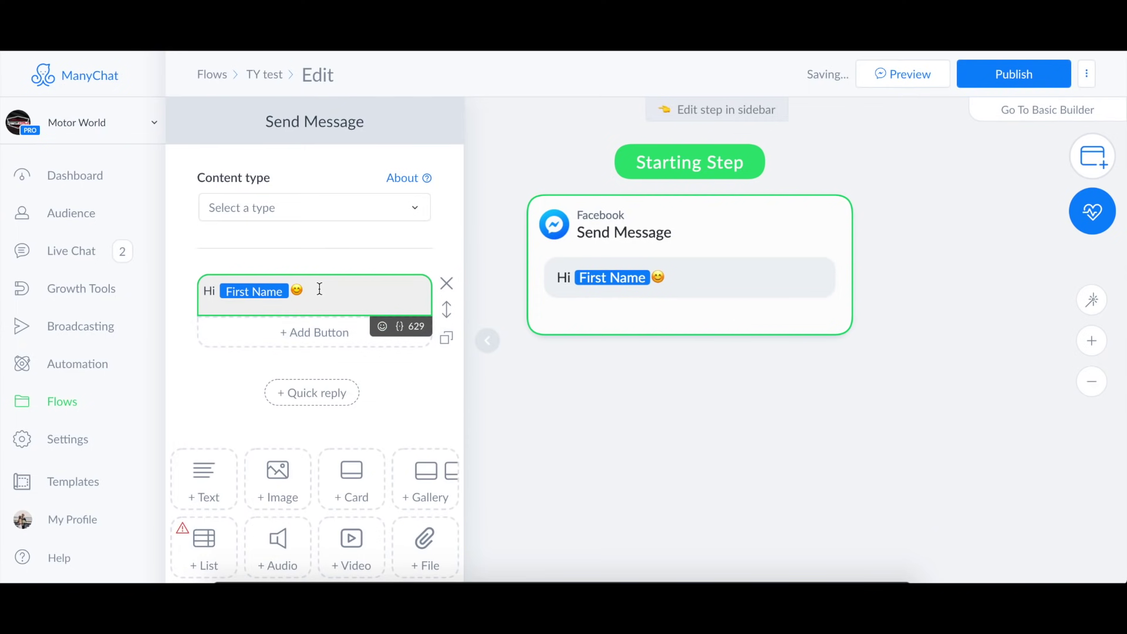
# Add a new paragraph thanking the contact for contacting Motor World, correcting 'dom't' to 'don't'.
pyautogui.press('Return')
pyautogui.press('Return')
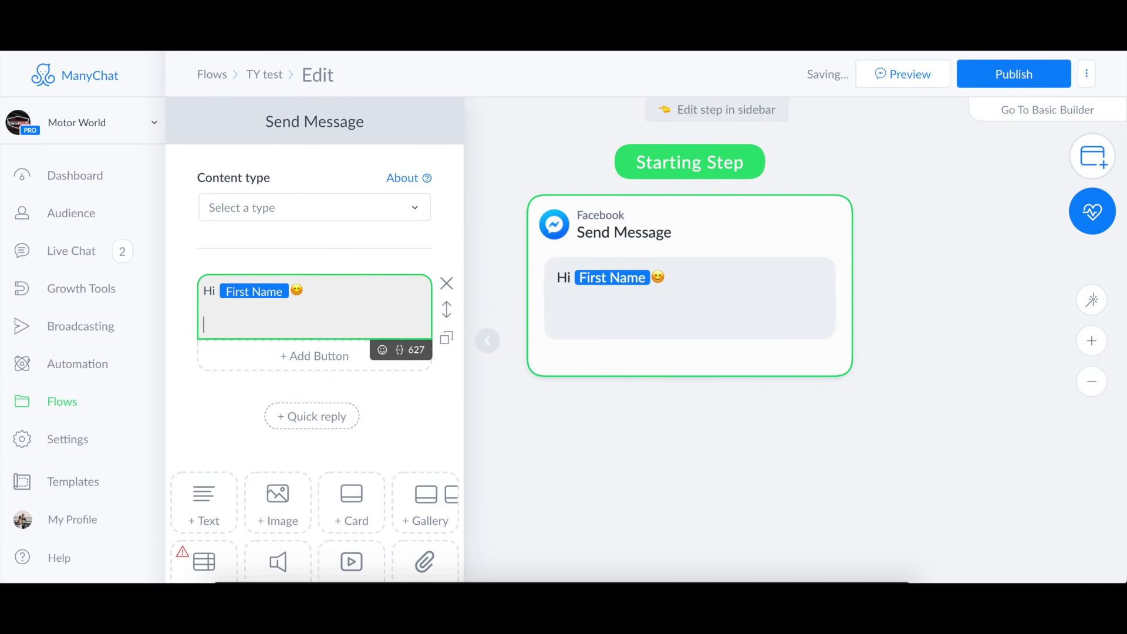
pyautogui.write('Thanks for conta')
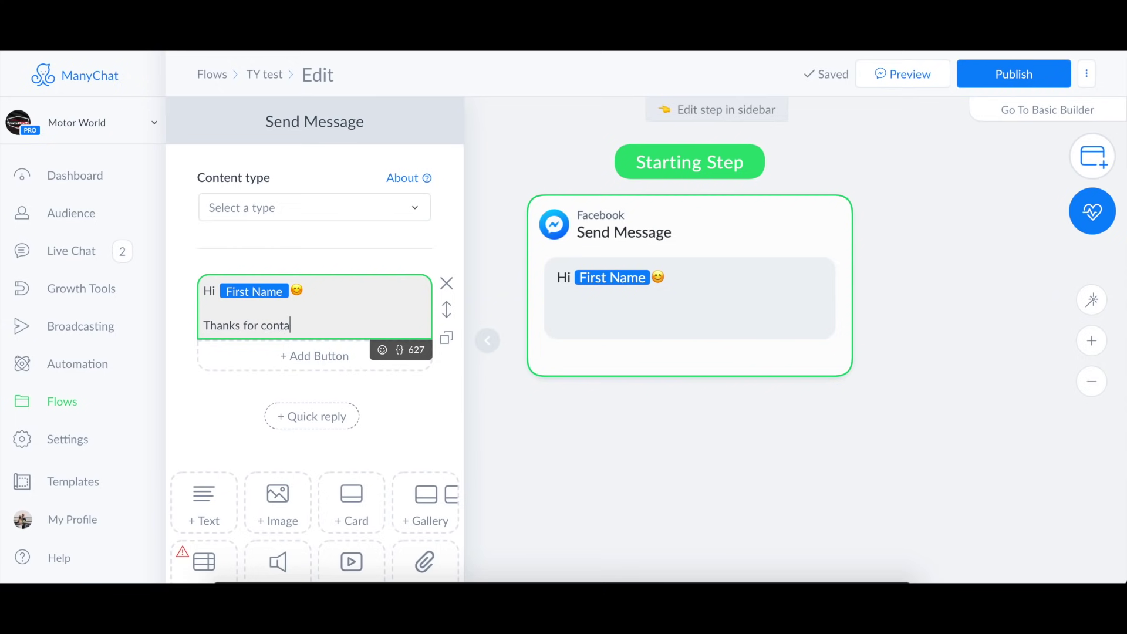
pyautogui.write('cting Motor World! ')
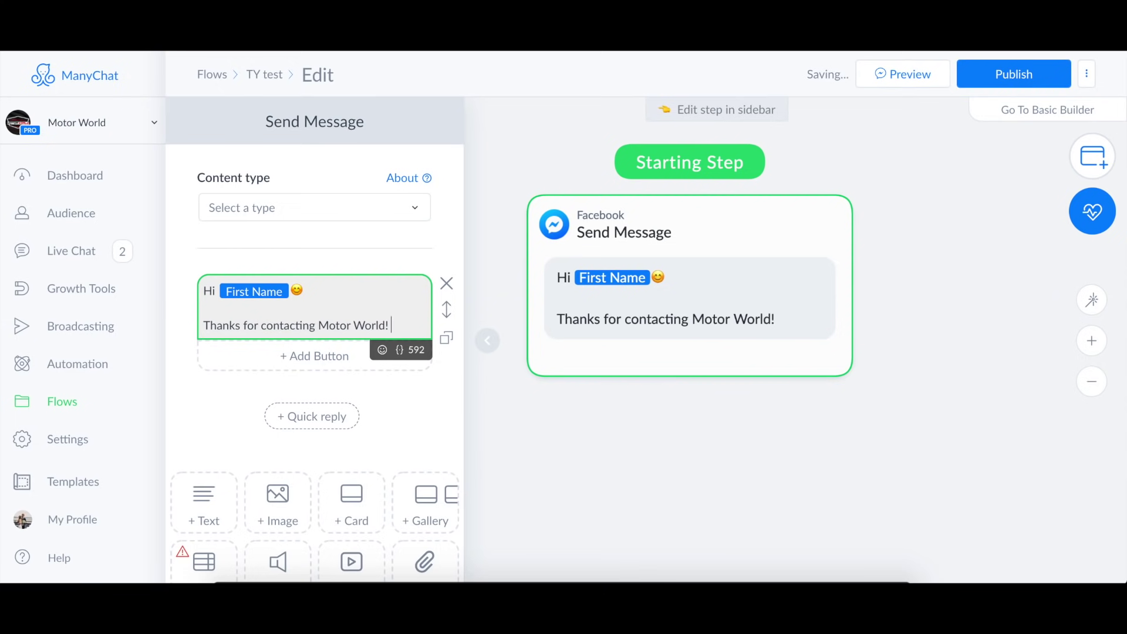
pyautogui.write('Be sure to c')
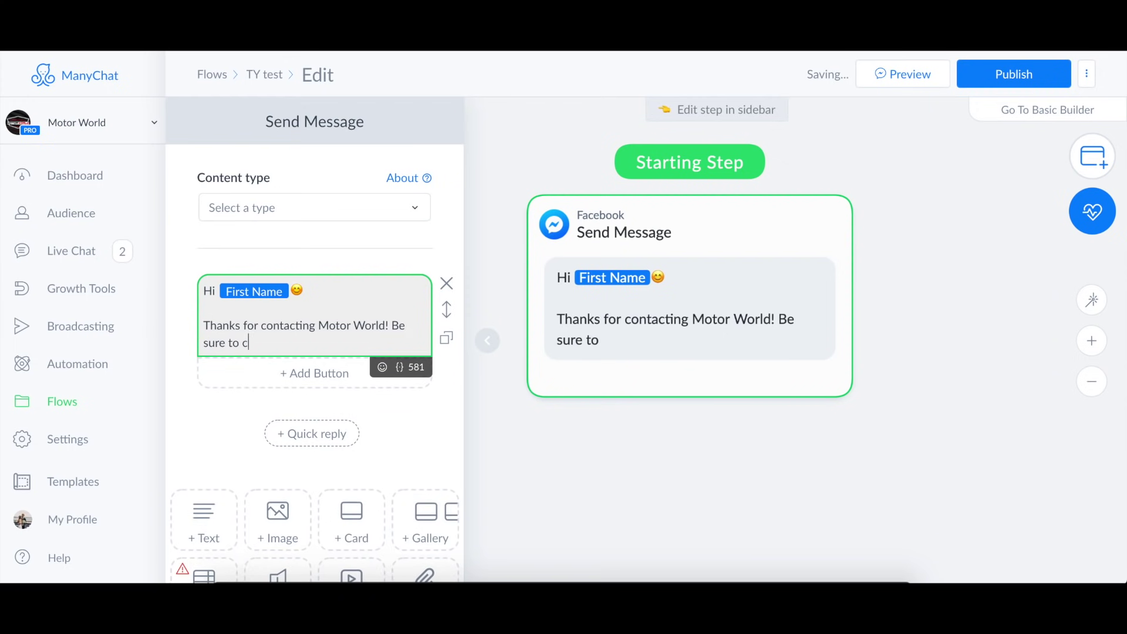
pyautogui.write('heck out the opti')
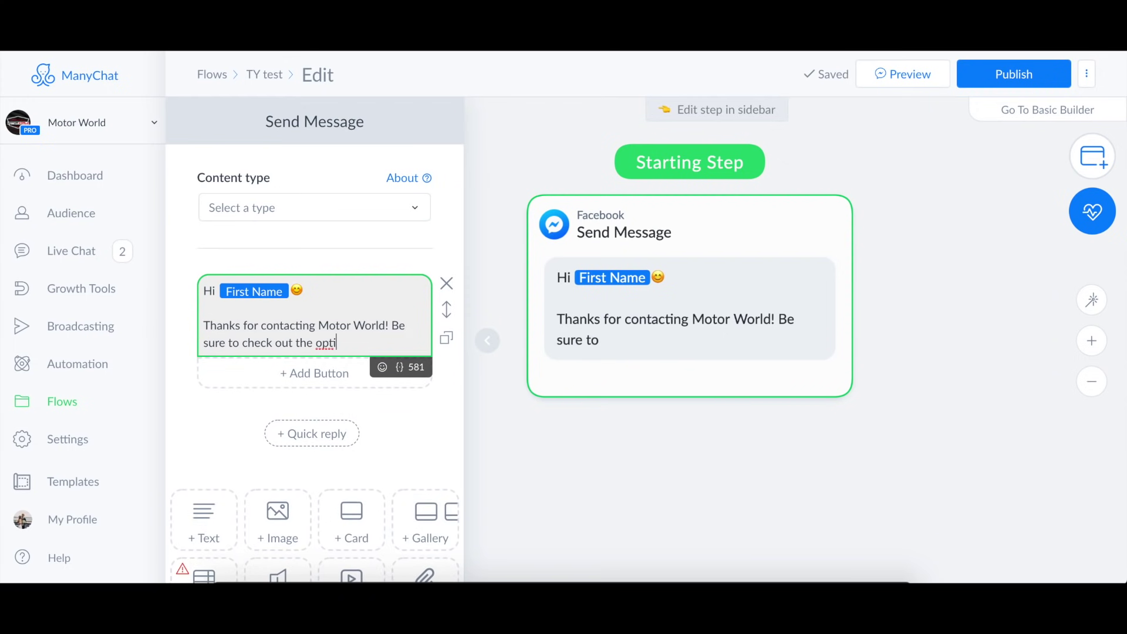
pyautogui.write('ons below and l')
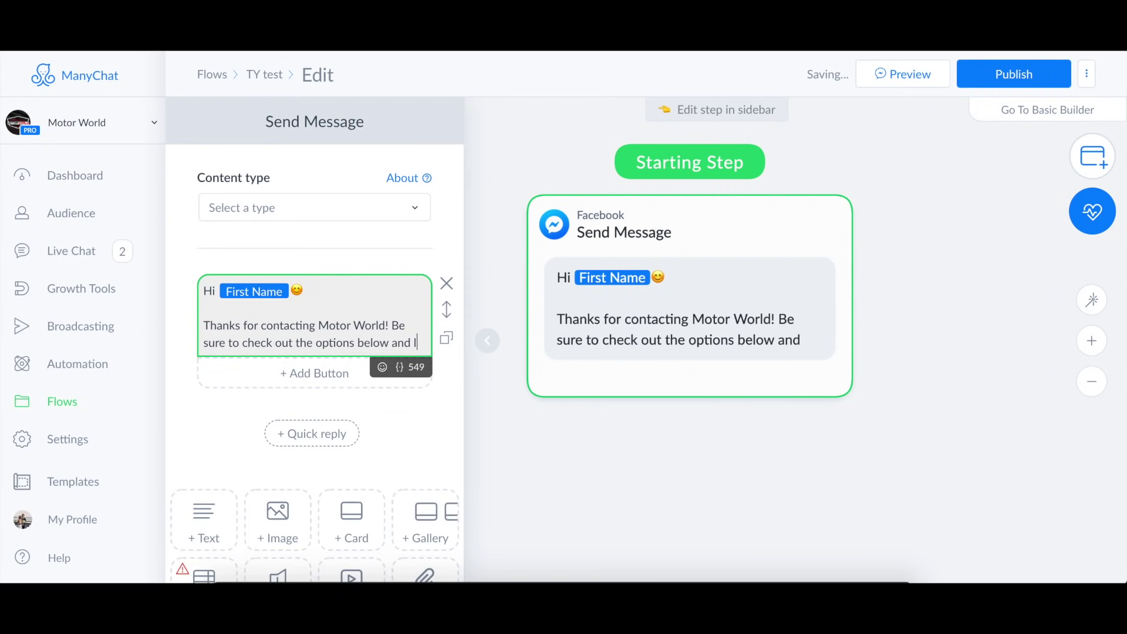
pyautogui.write('et us know if you')
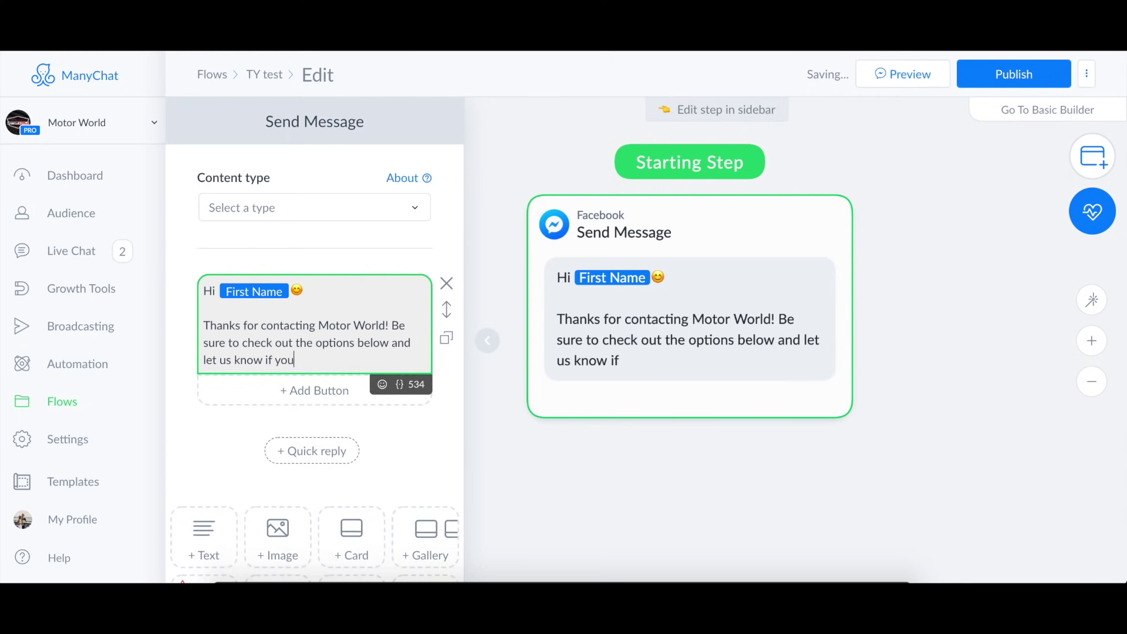
pyautogui.write(" dom't")
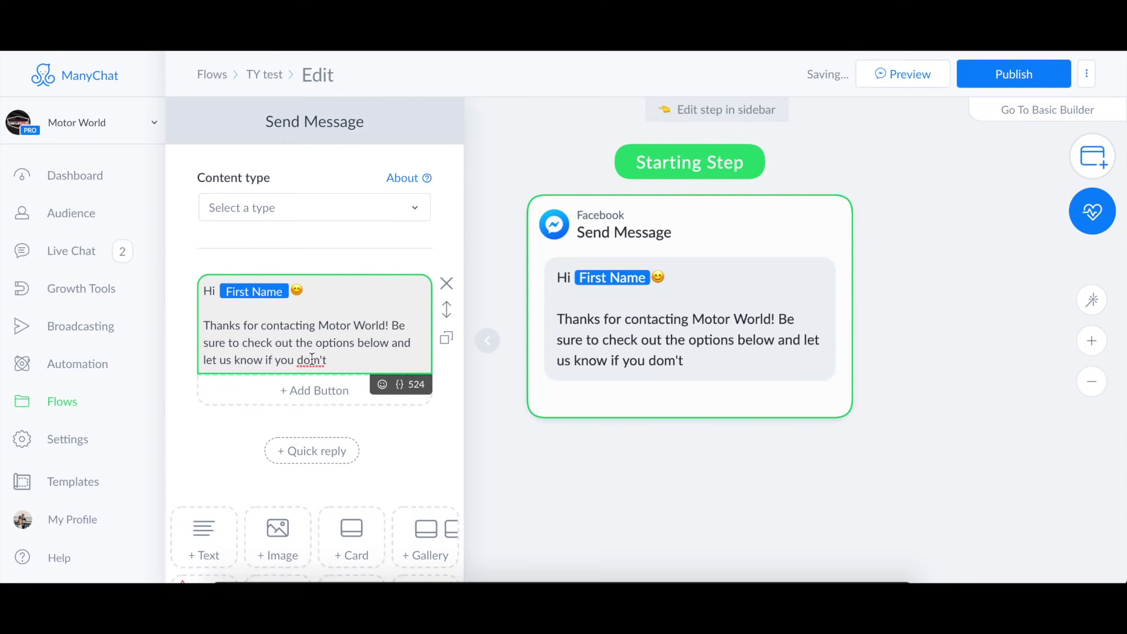
pyautogui.rightClick(306, 360)
pyautogui.click(311, 336)
pyautogui.click(319, 362)
pyautogui.press('BackSpace')
pyautogui.write('n')
pyautogui.click(349, 374)
# Finish the sentence with 'see what you're looking for', correcting the typo 'waht'.
pyautogui.write("see waht you're look")
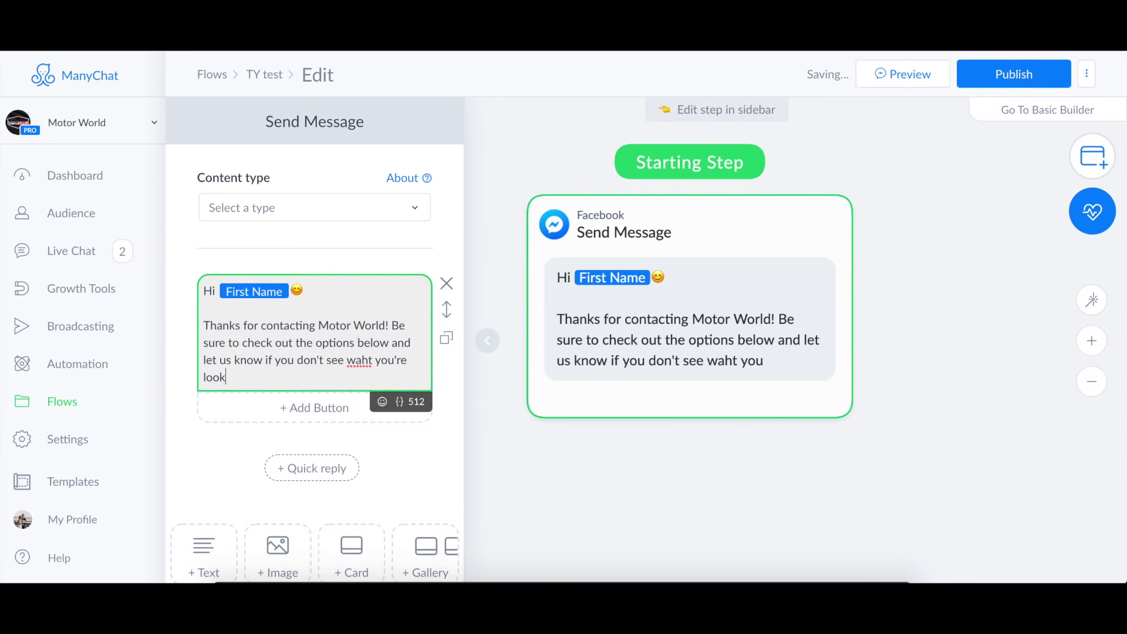
pyautogui.write('ing for.')
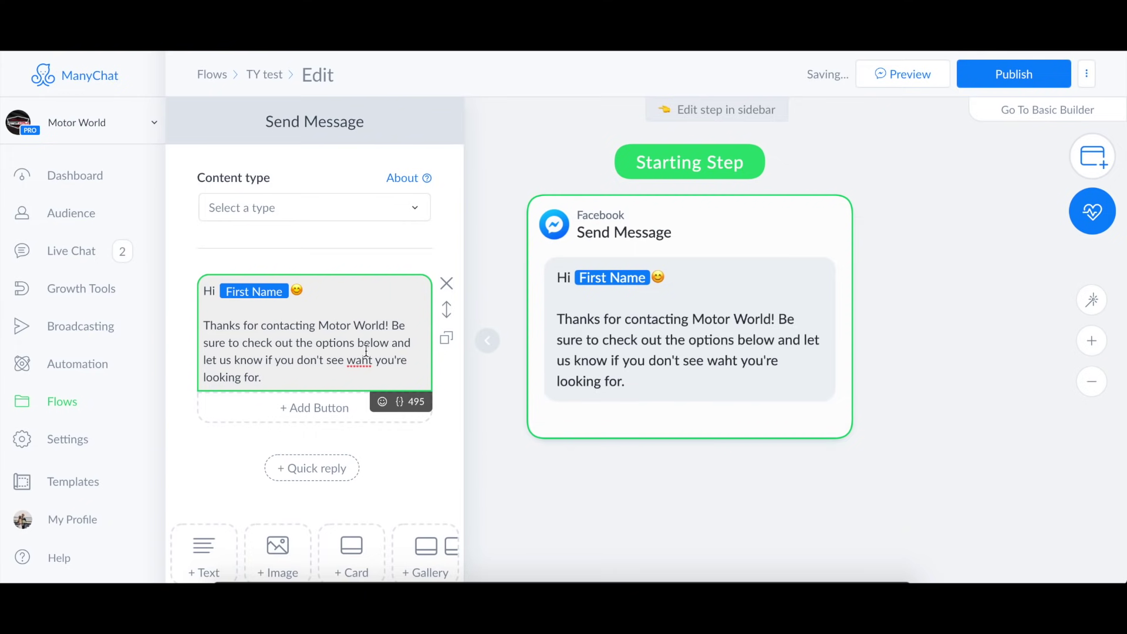
pyautogui.rightClick(359, 360)
pyautogui.click(292, 364)
pyautogui.write('what')
pyautogui.click(287, 372)
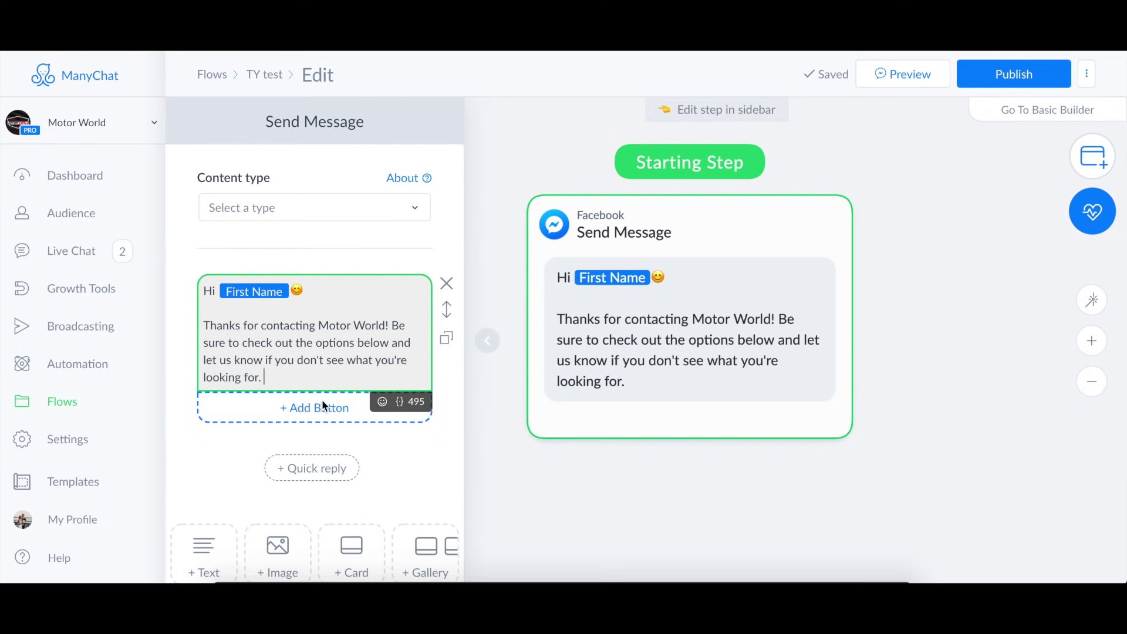
# Add a 'Call Us!' button to the welcome message that calls a phone number.
pyautogui.click(303, 410)
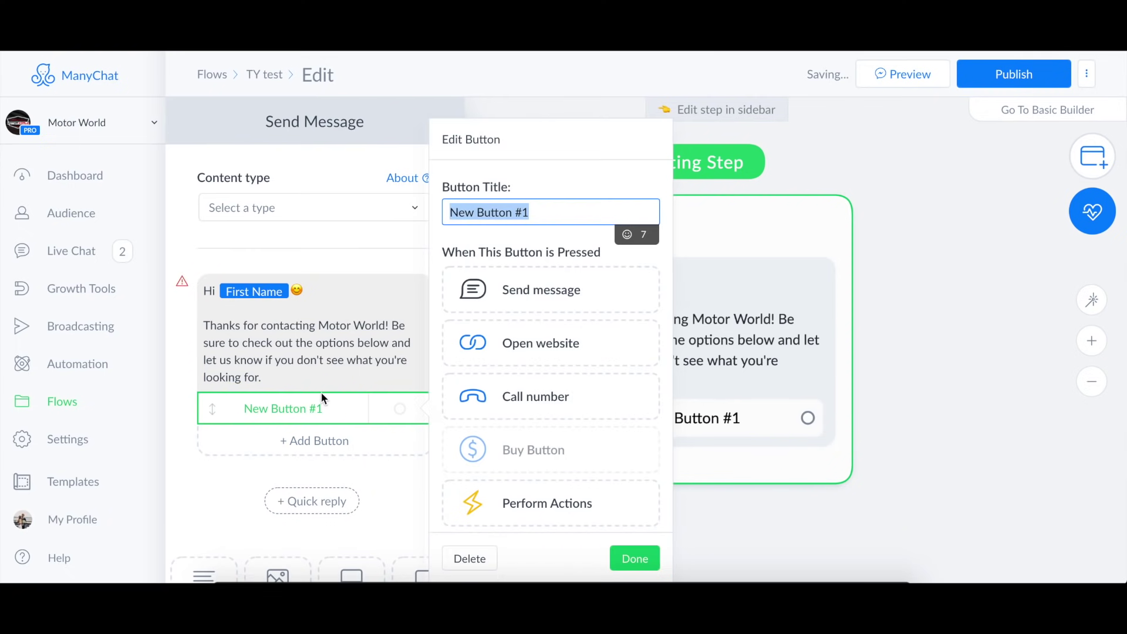
pyautogui.click(520, 393)
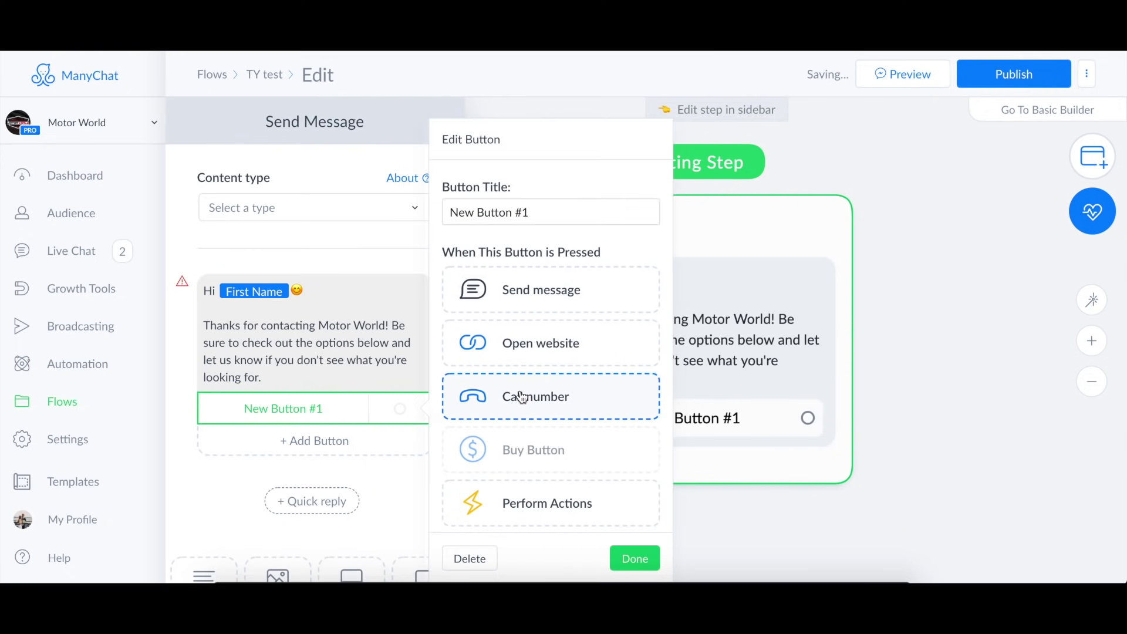
pyautogui.moveTo(549, 265); pyautogui.dragTo(453, 265)
pyautogui.press('BackSpace')
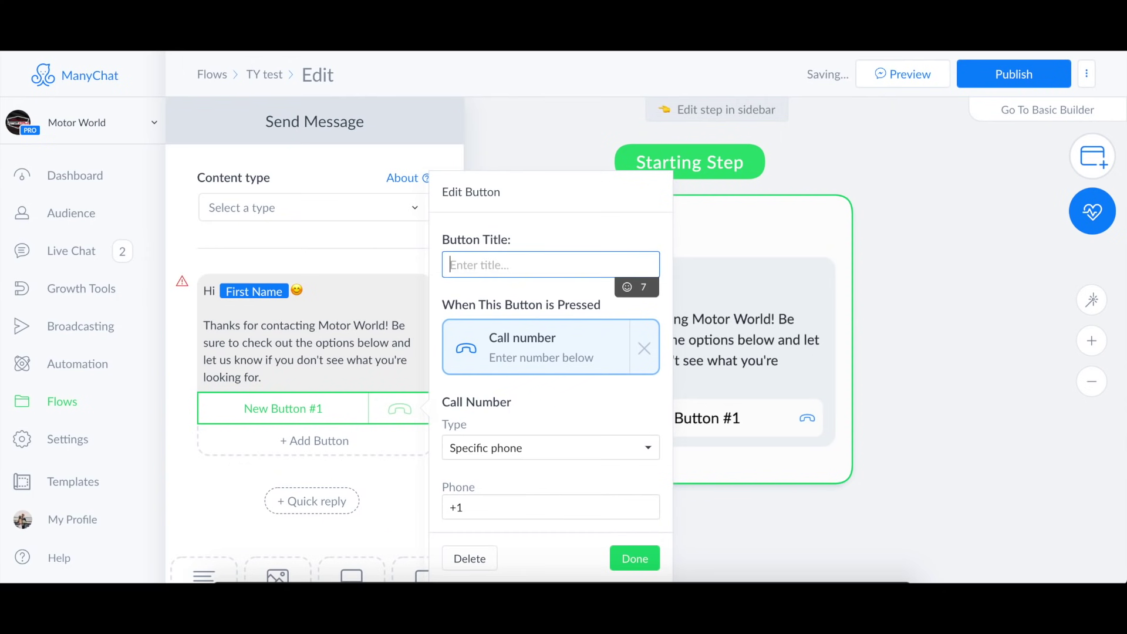
pyautogui.write('Call Us!')
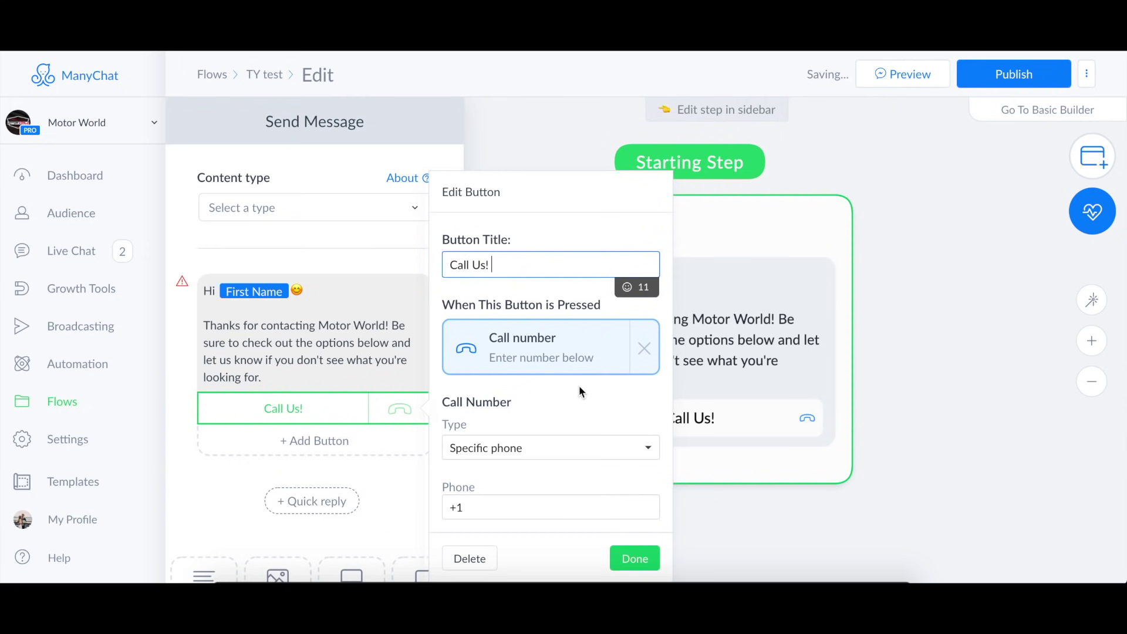
pyautogui.click(636, 558)
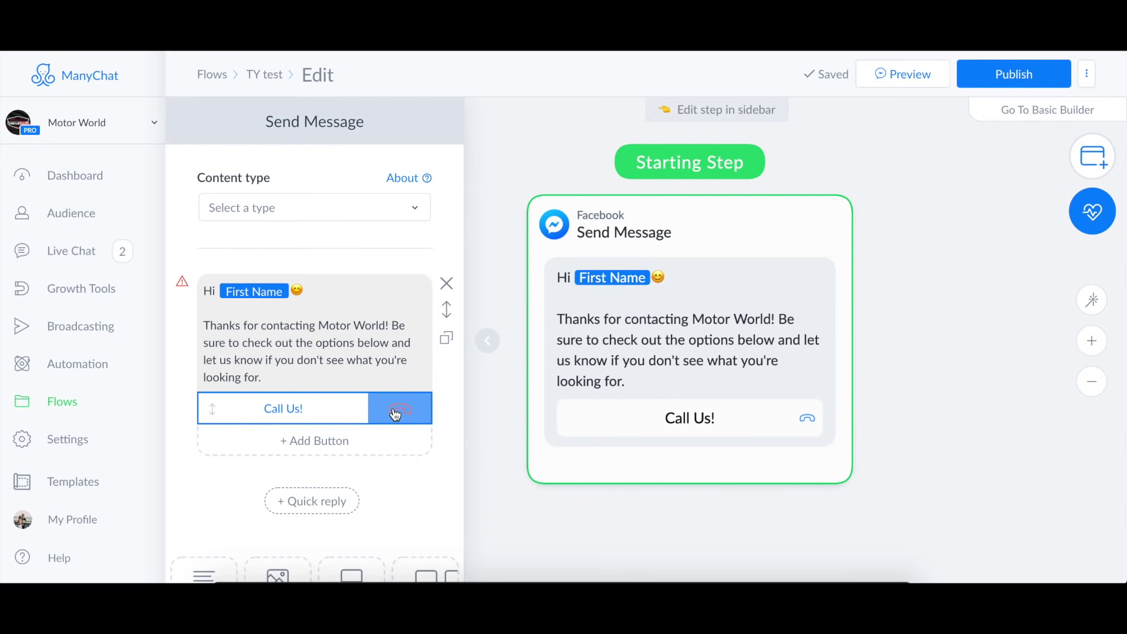
# Add a second button titled 'Inventory' that opens a website, fixing the misspelling 'Ineventory'.
pyautogui.click(338, 442)
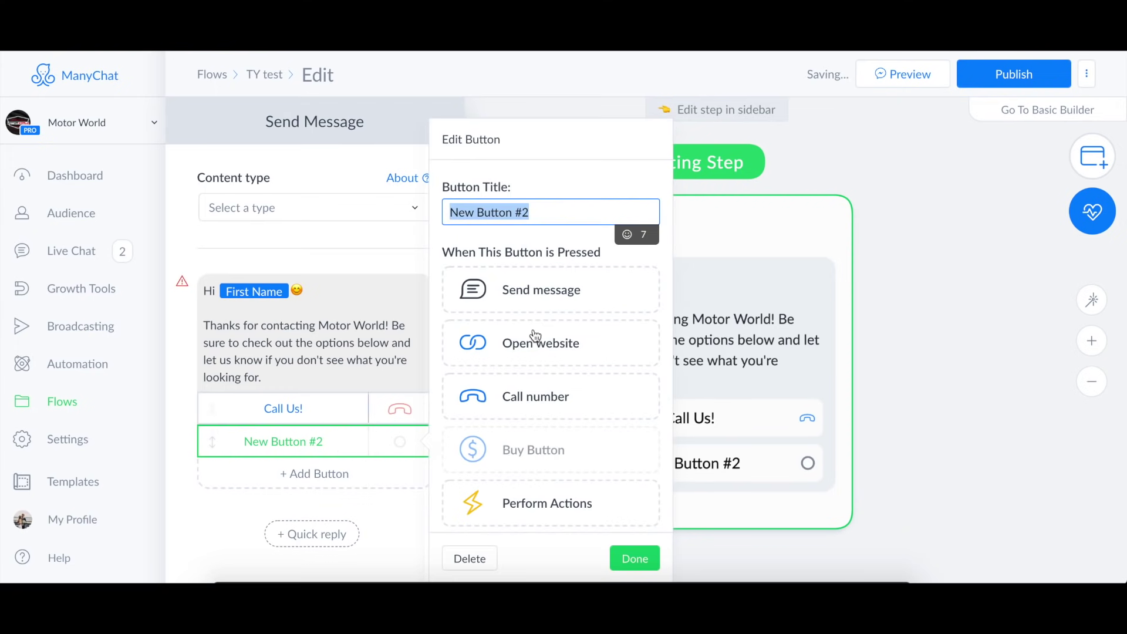
pyautogui.click(573, 355)
pyautogui.tripleClick(546, 213)
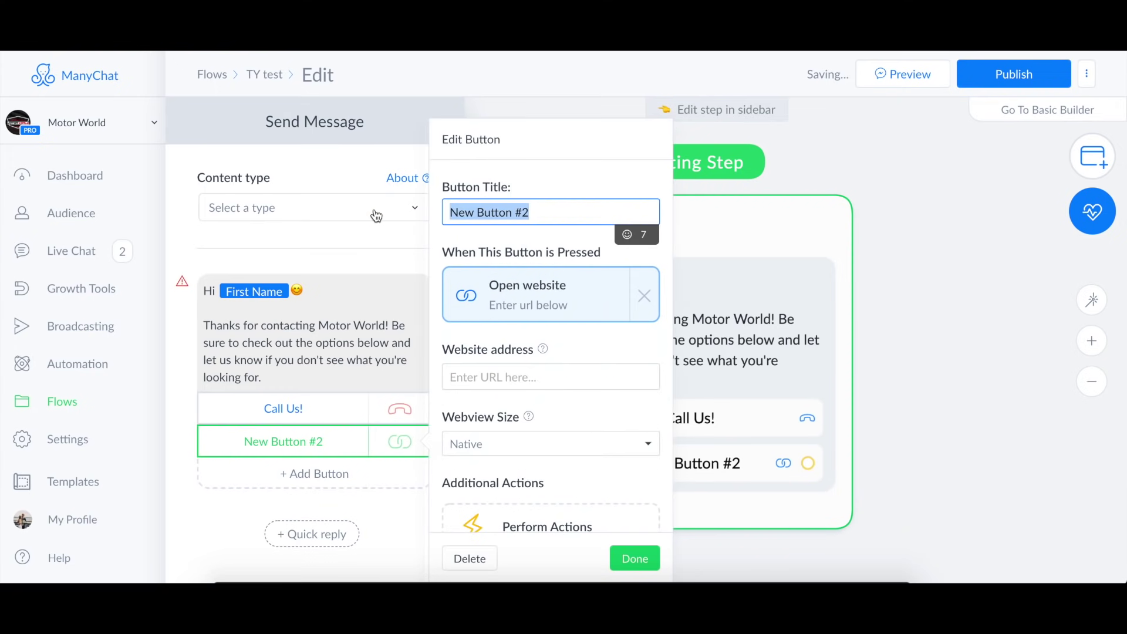
pyautogui.write('Ine')
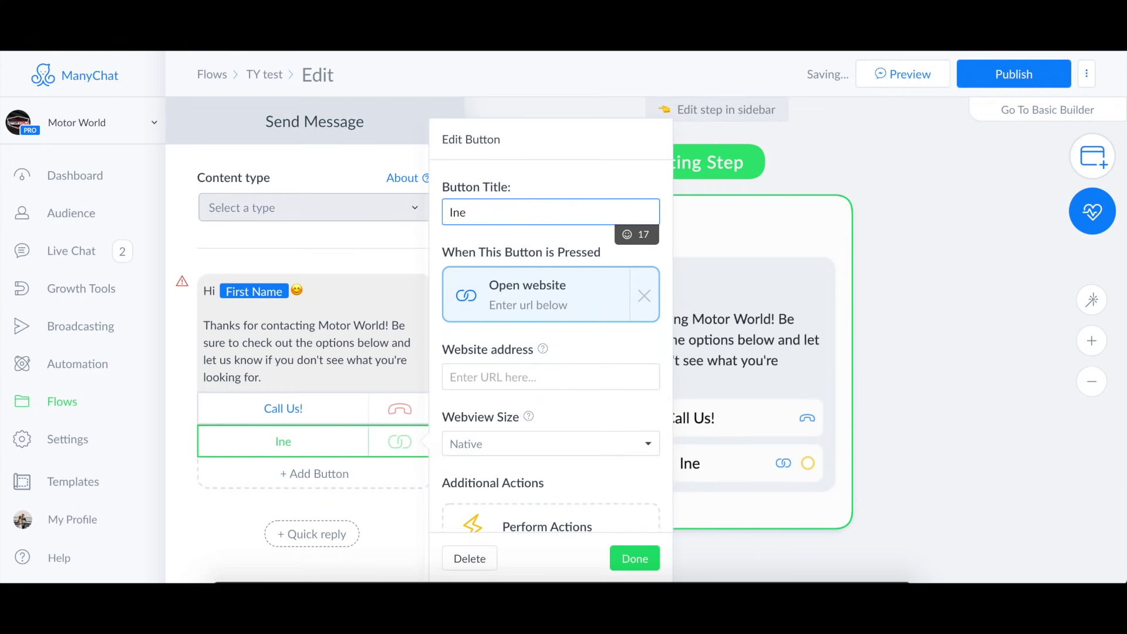
pyautogui.write('ventory')
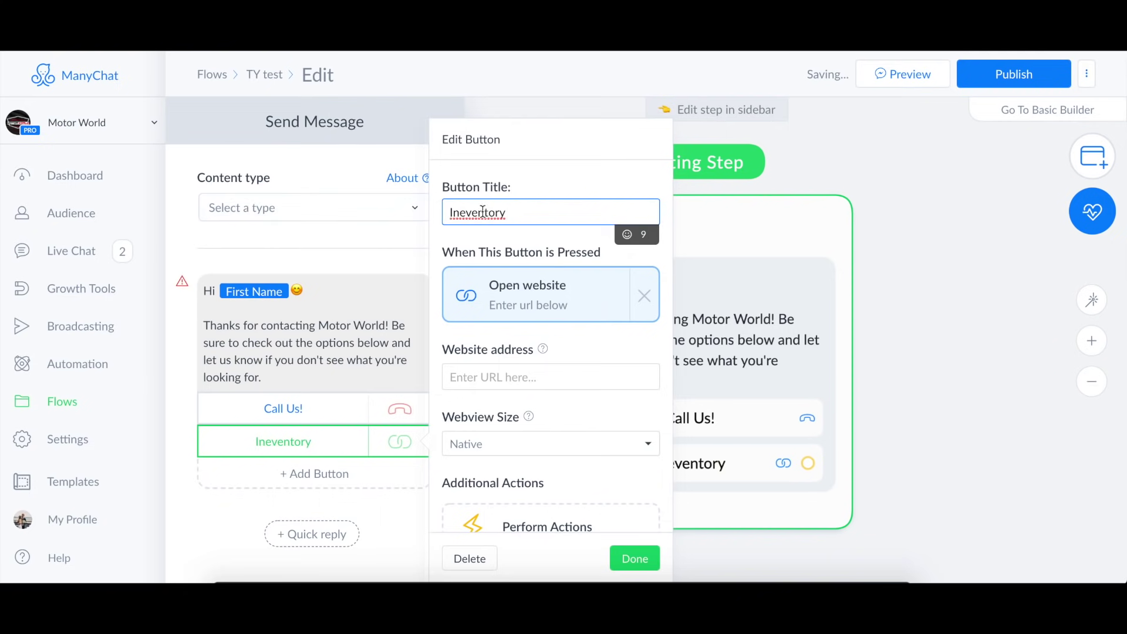
pyautogui.rightClick(484, 214)
pyautogui.click(505, 219)
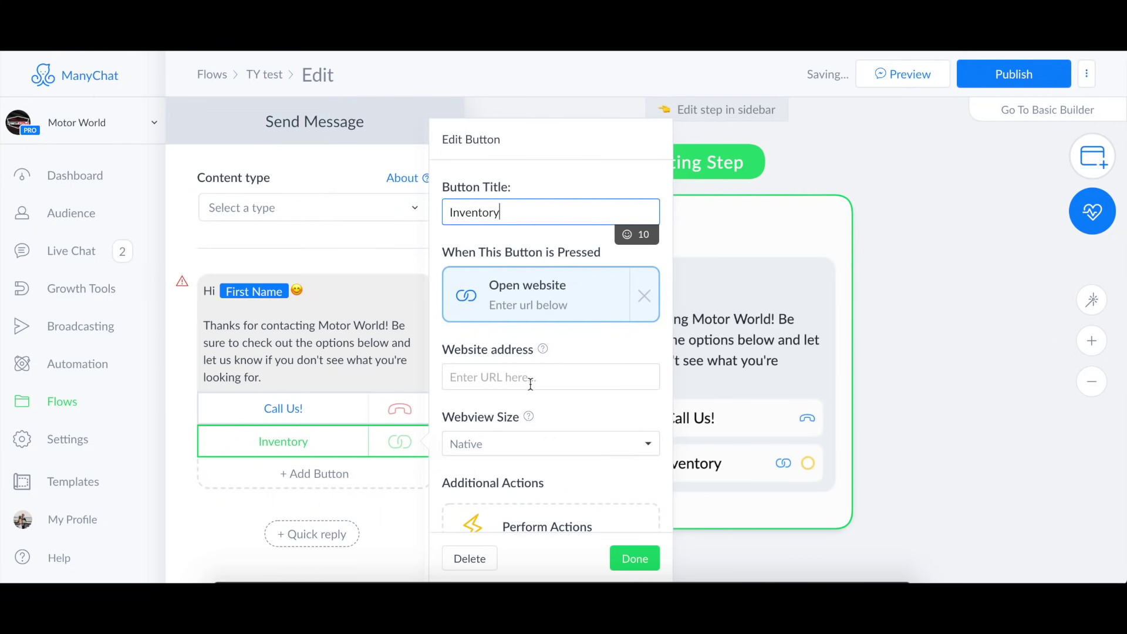
pyautogui.click(628, 553)
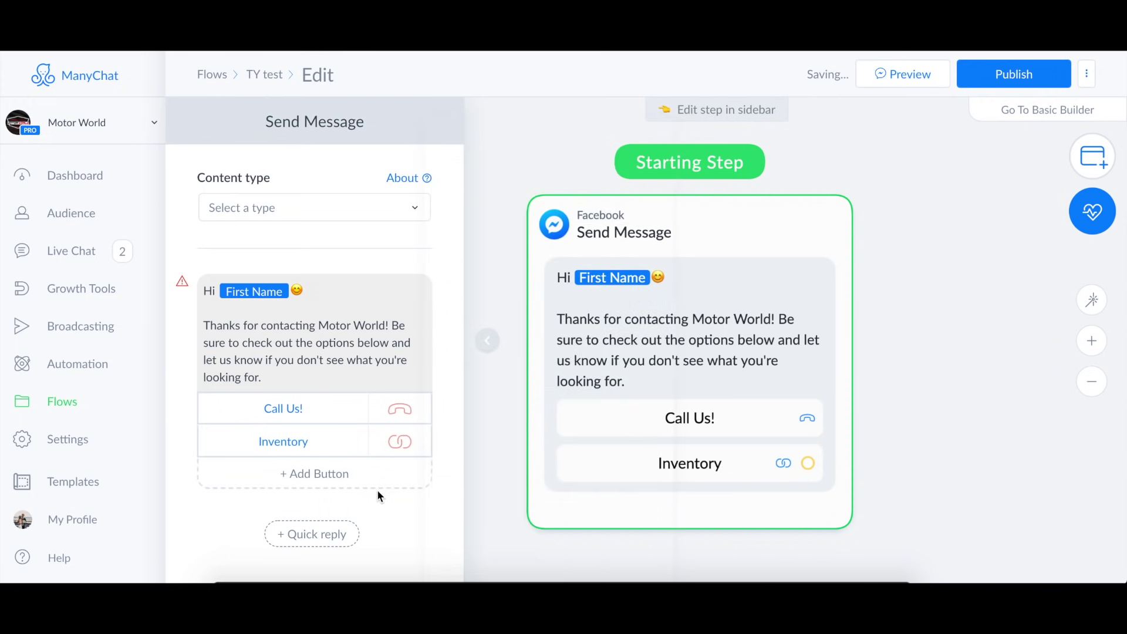
# Add a third button titled 'Financing' that opens a website.
pyautogui.click(330, 474)
pyautogui.write('Financing')
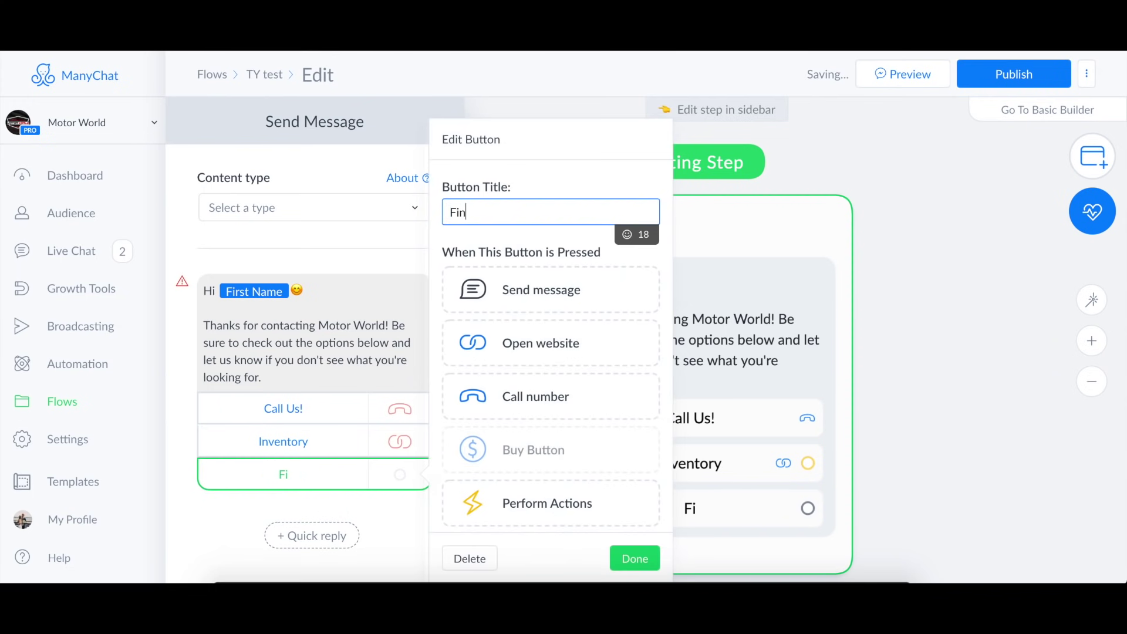
pyautogui.click(528, 346)
pyautogui.click(629, 555)
# Place a User Input block directly beneath the welcome message's buttons.
pyautogui.scroll(-4, 352, 419)
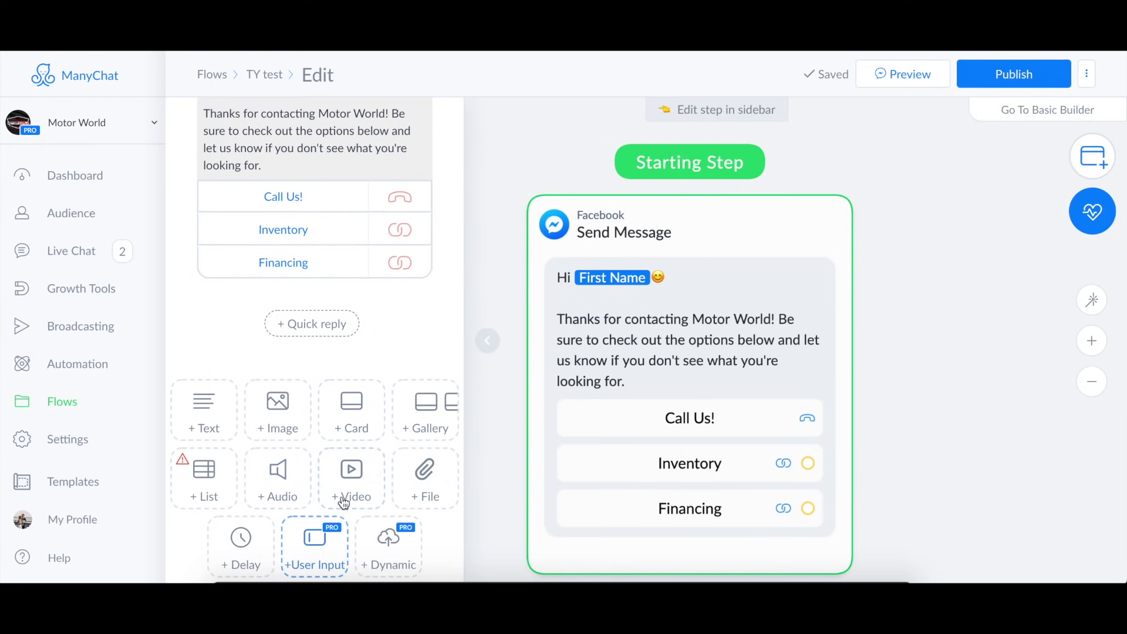
pyautogui.scroll(-1, 319, 534)
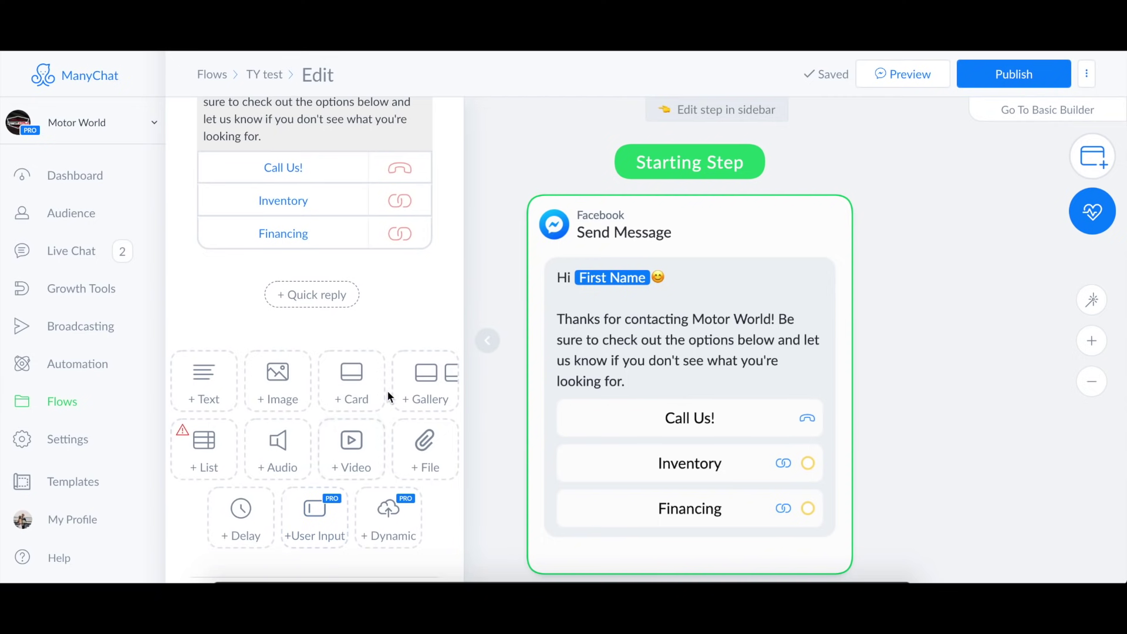
pyautogui.scroll(-2, 595, 385)
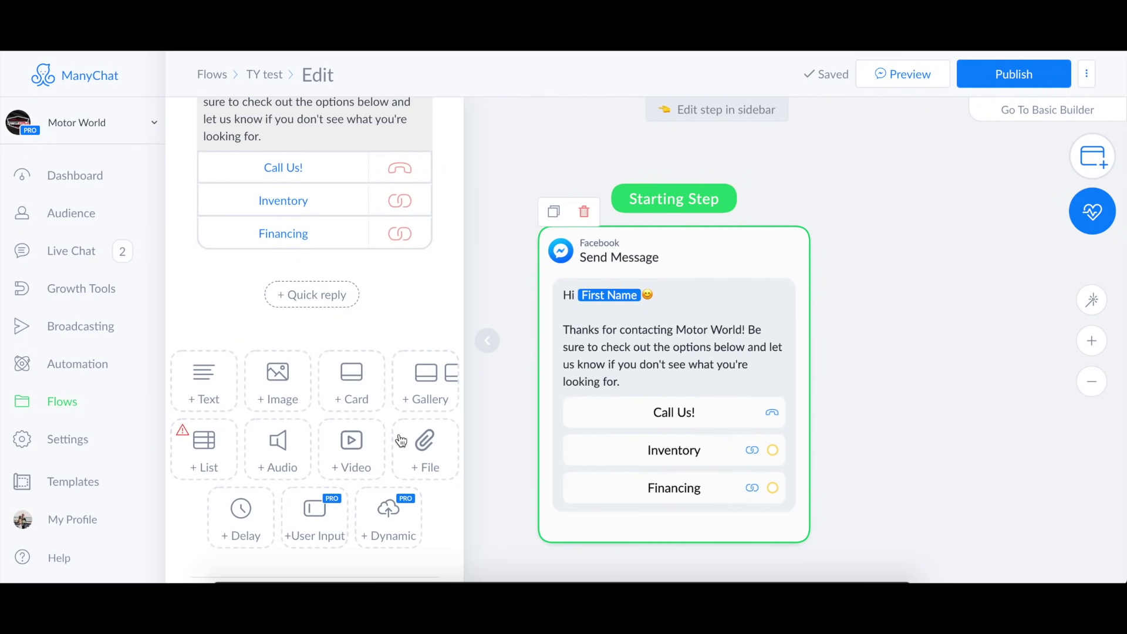
pyautogui.moveTo(334, 522); pyautogui.dragTo(287, 310)
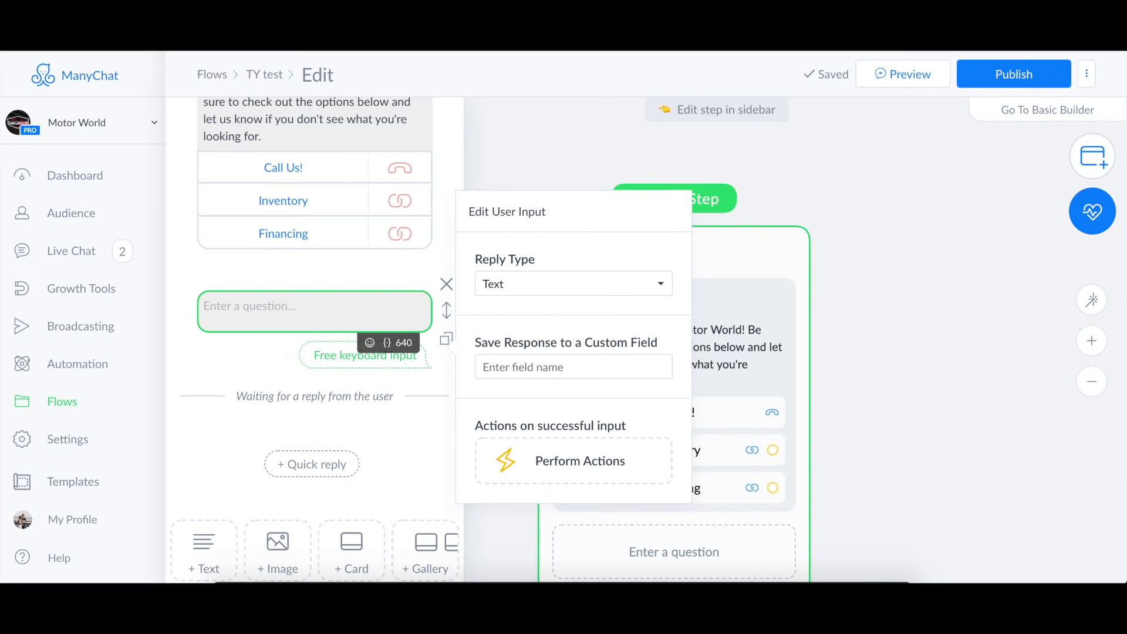
# Enter the question 'Still need help? Type "help" below.', fixing the capital H and quotes.
pyautogui.write('Still need ')
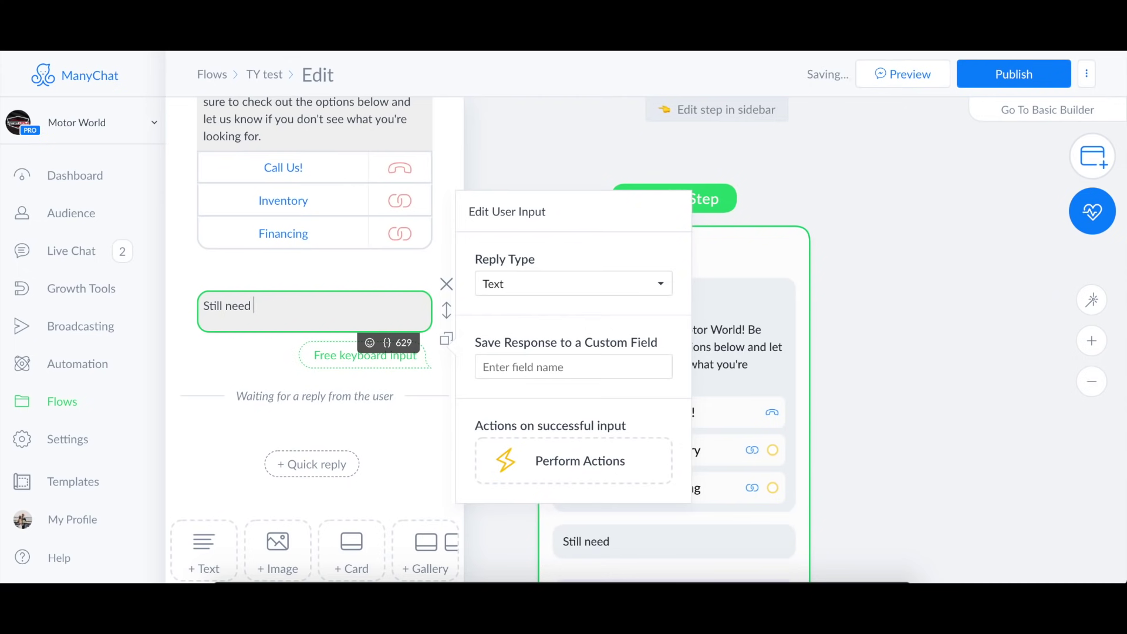
pyautogui.write('help? Type "Help below"')
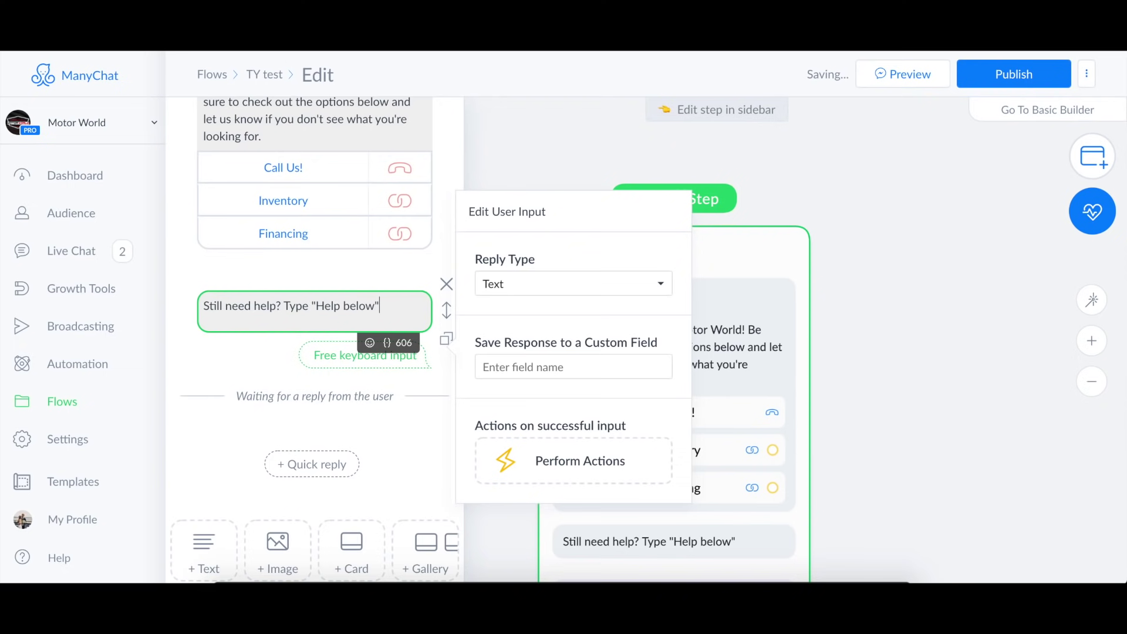
pyautogui.click(325, 305)
pyautogui.press('BackSpace')
pyautogui.write('h')
pyautogui.click(338, 306)
pyautogui.write('"')
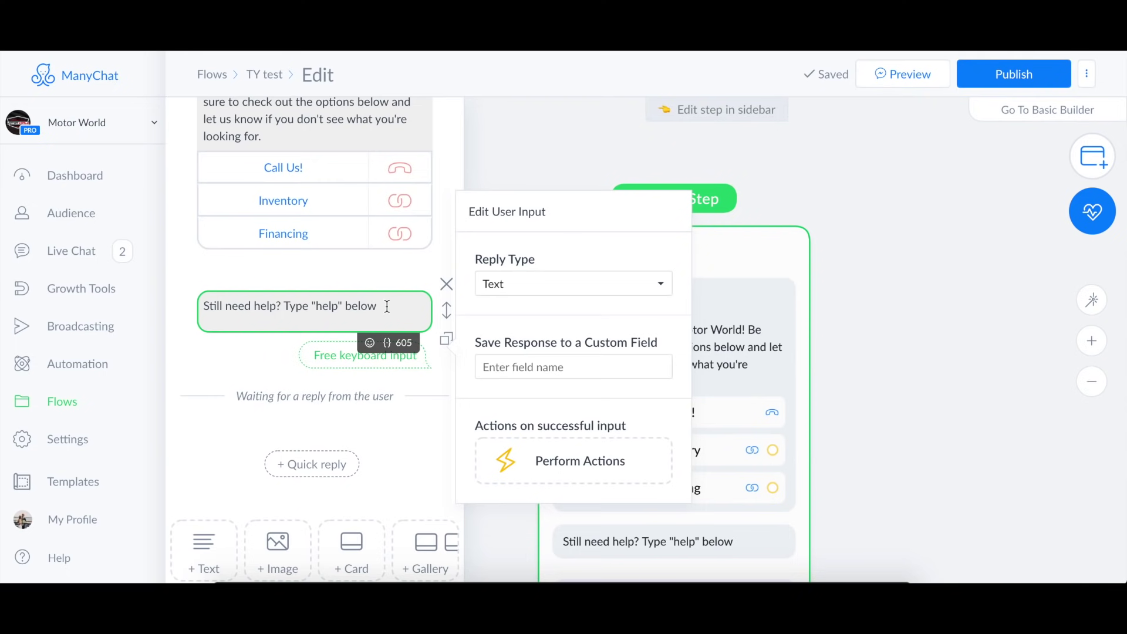
pyautogui.write('.')
pyautogui.click(410, 270)
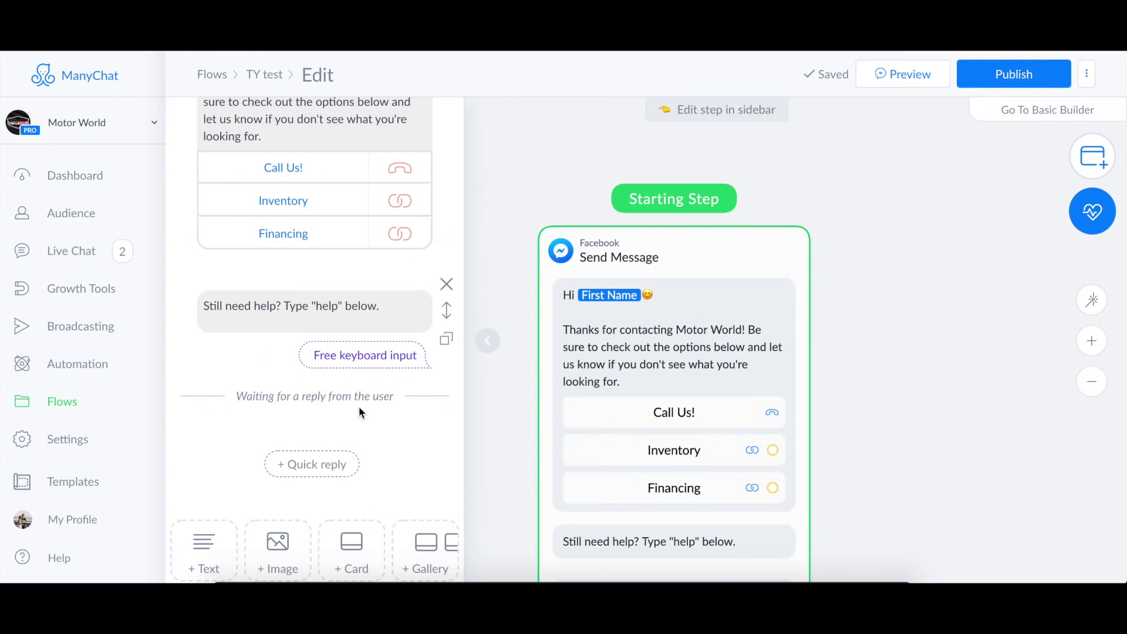
# Turn on 'Continue to another step' and set the next step to a new Send Message.
pyautogui.scroll(-4, 311, 338)
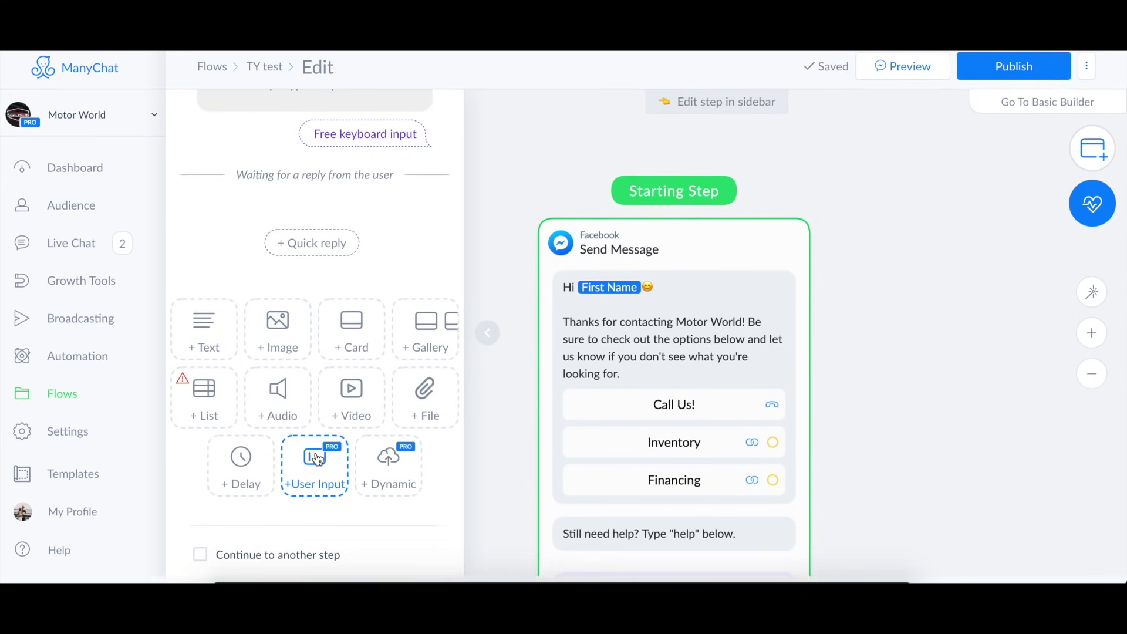
pyautogui.click(200, 564)
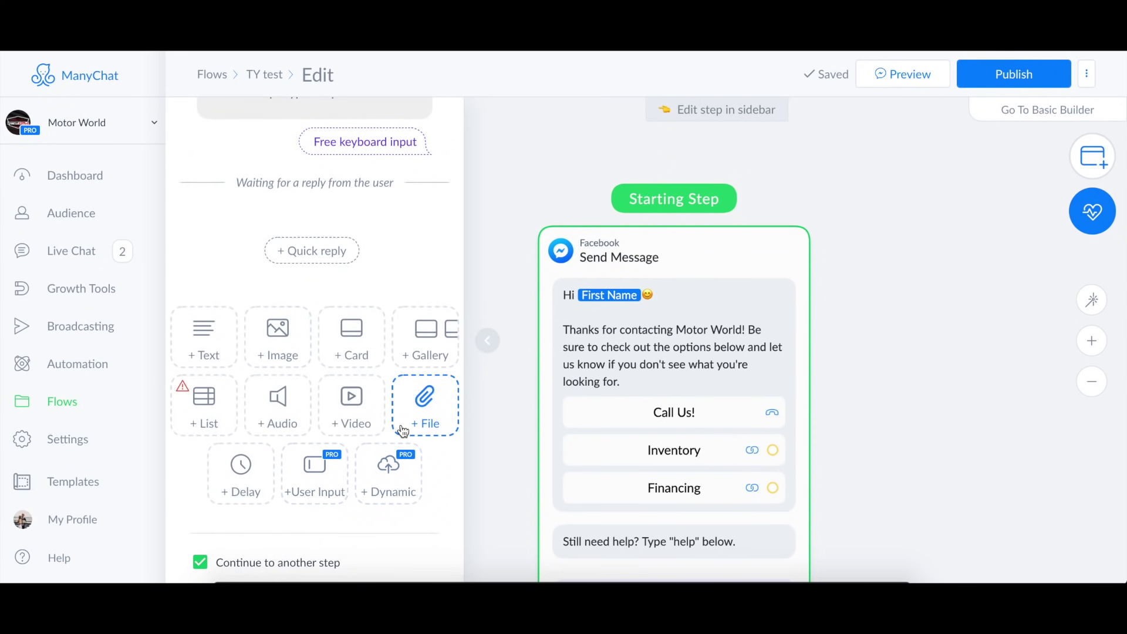
pyautogui.scroll(-1, 357, 503)
pyautogui.click(327, 545)
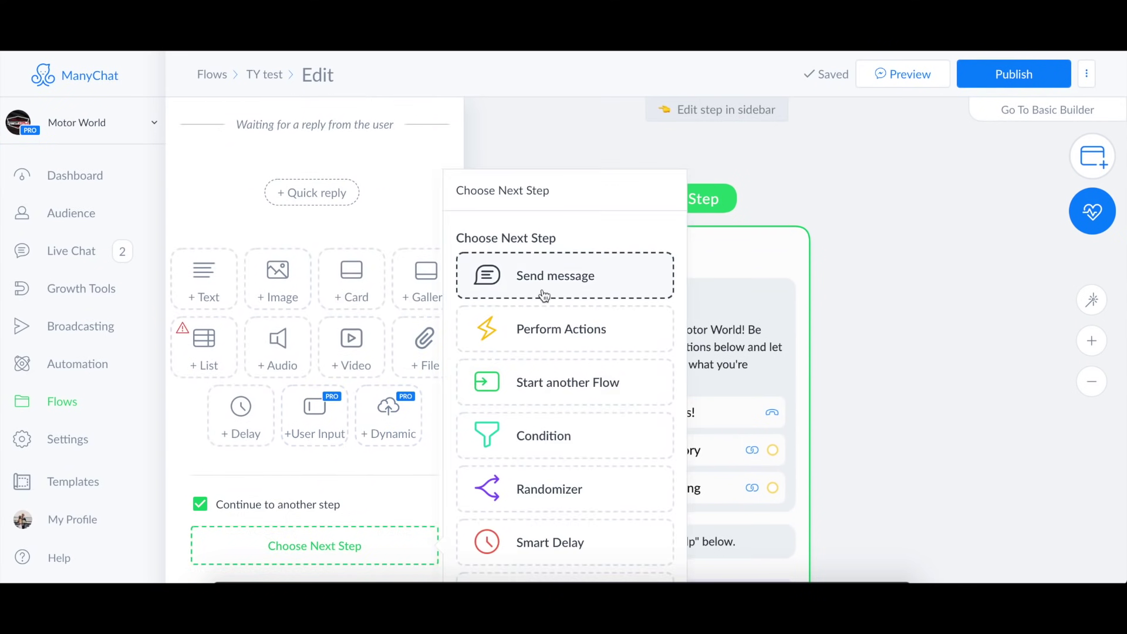
pyautogui.click(544, 294)
# Hide the step editor, centre both connected steps, and select Send Message #1.
pyautogui.moveTo(928, 340); pyautogui.dragTo(840, 194)
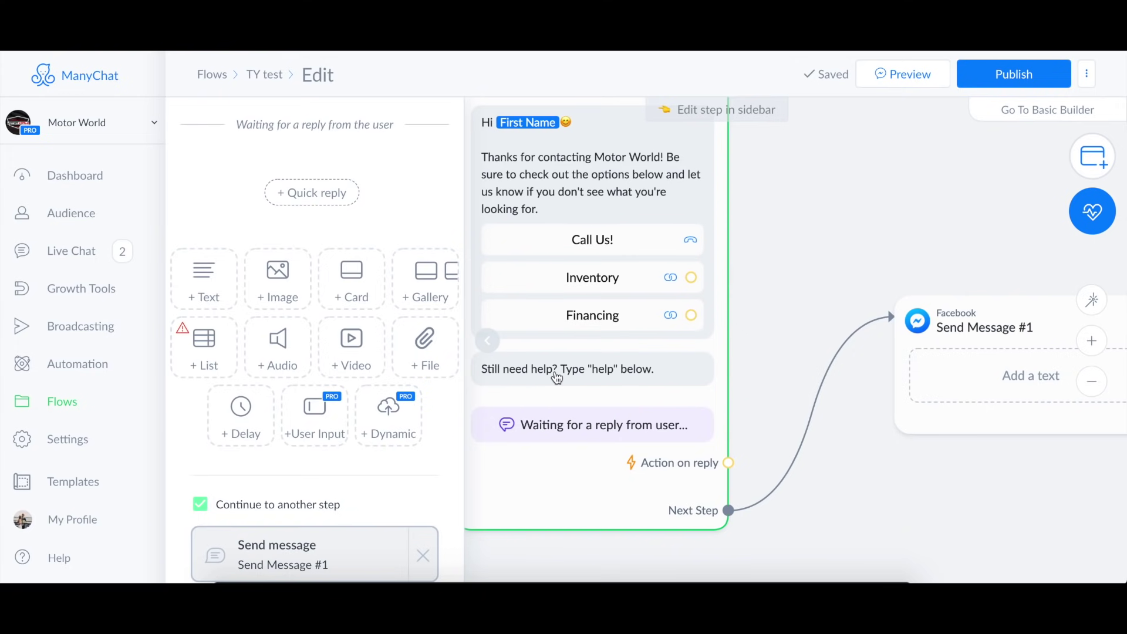
pyautogui.scroll(3, 899, 455)
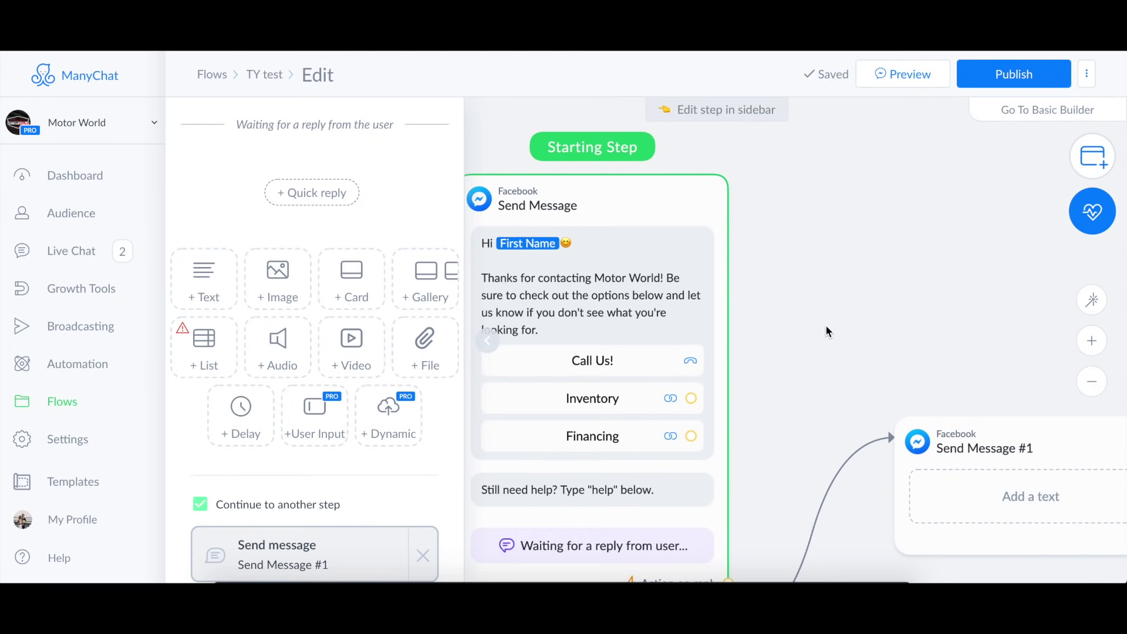
pyautogui.moveTo(825, 325); pyautogui.dragTo(828, 176)
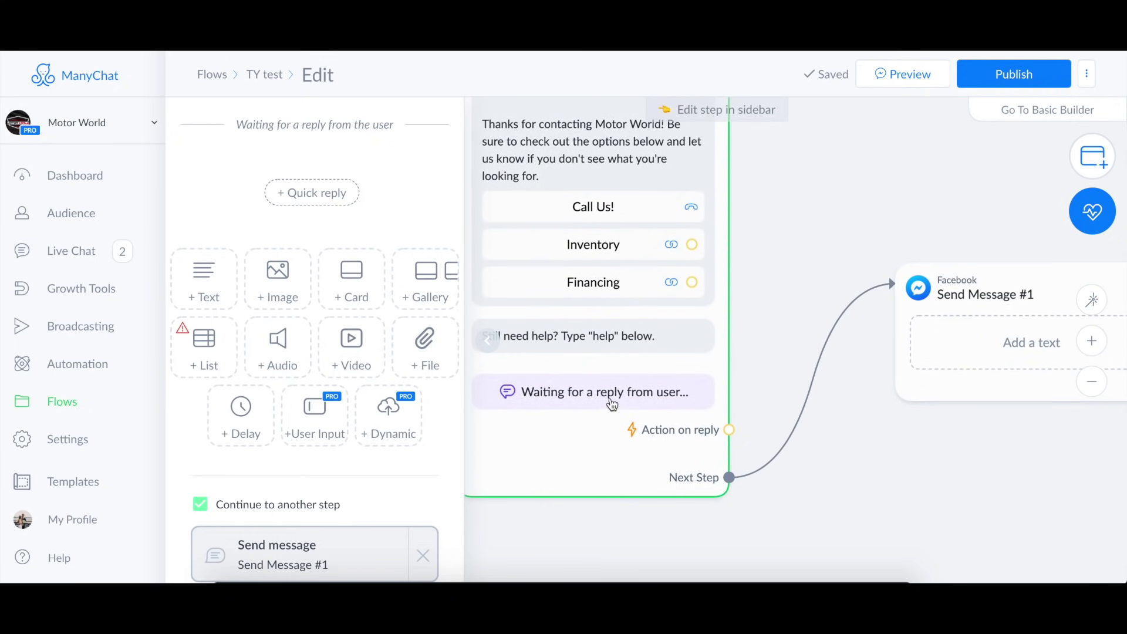
pyautogui.moveTo(777, 308); pyautogui.dragTo(713, 354)
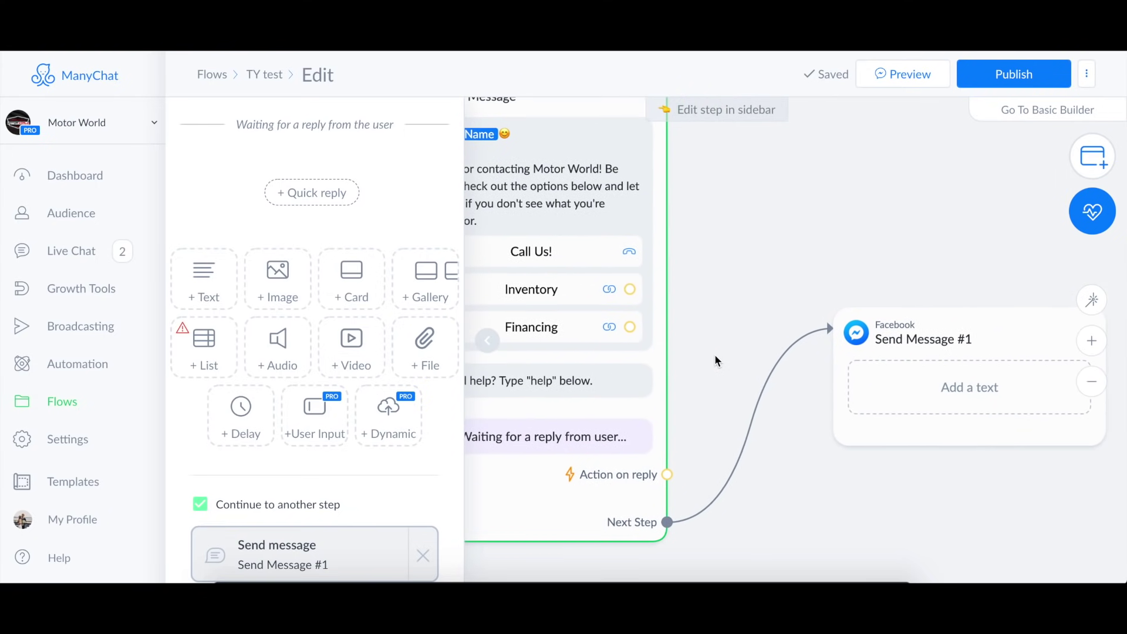
pyautogui.moveTo(787, 300); pyautogui.dragTo(759, 301)
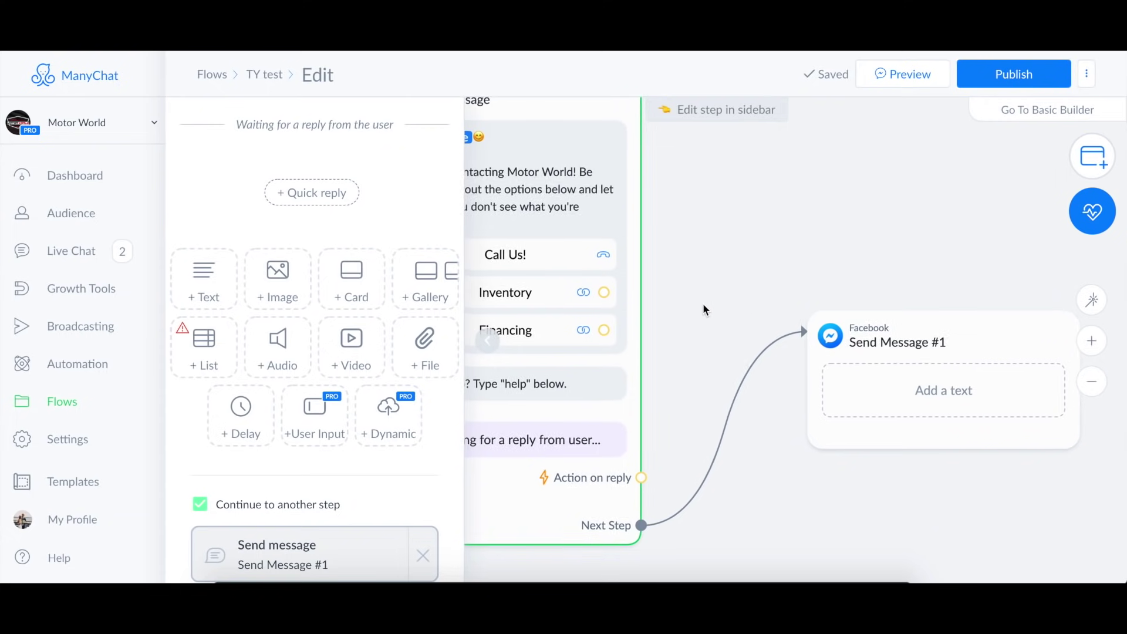
pyautogui.click(478, 349)
pyautogui.moveTo(790, 284); pyautogui.dragTo(681, 327)
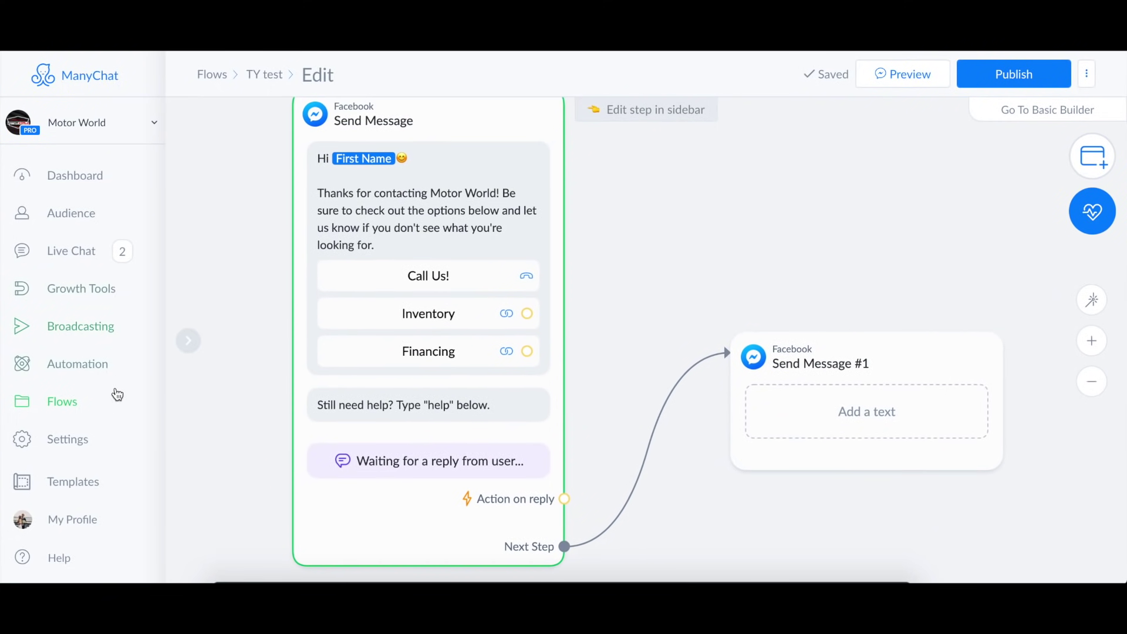
pyautogui.moveTo(770, 266); pyautogui.dragTo(691, 239)
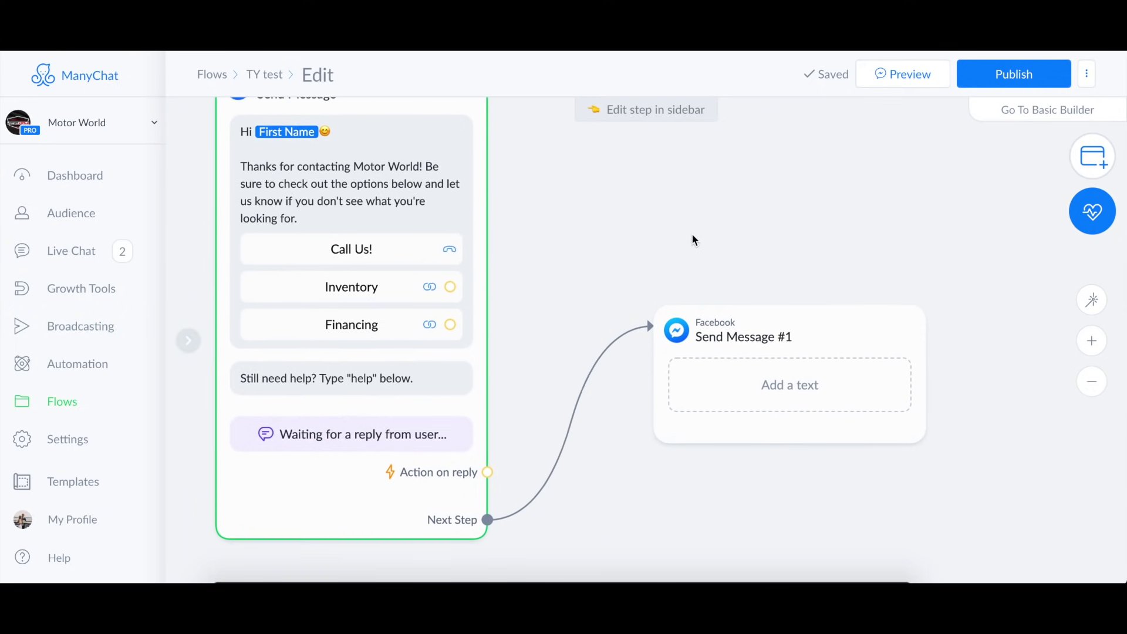
pyautogui.click(776, 377)
# Write 'Need additional help? No problem! What do you need help with?' in Send Message #1 and add a button.
pyautogui.click(757, 398)
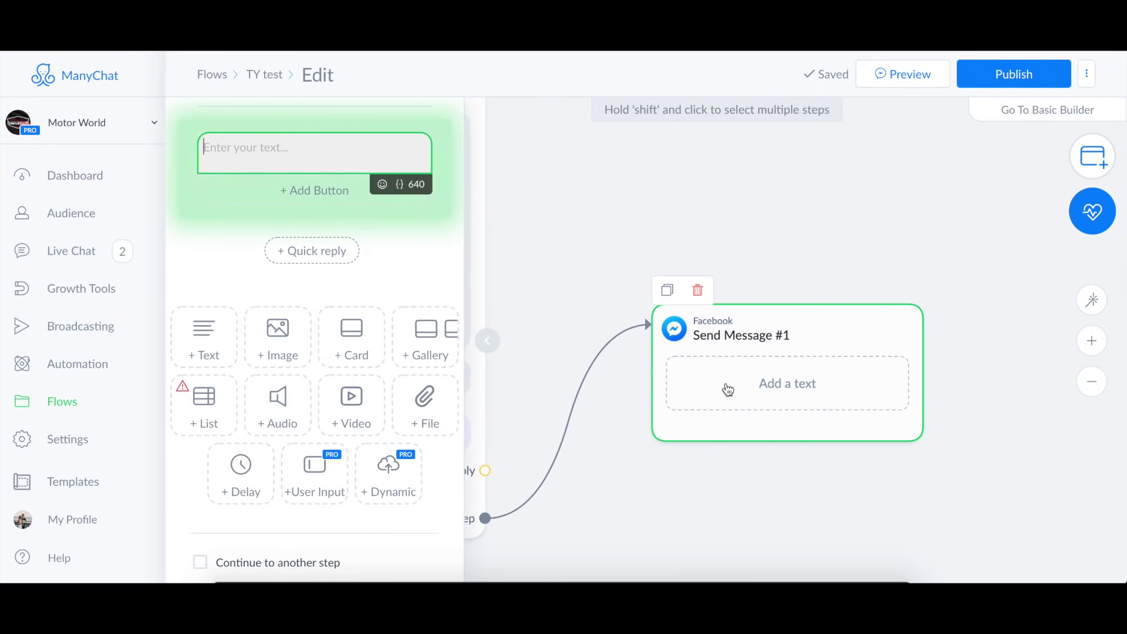
pyautogui.write('Need ')
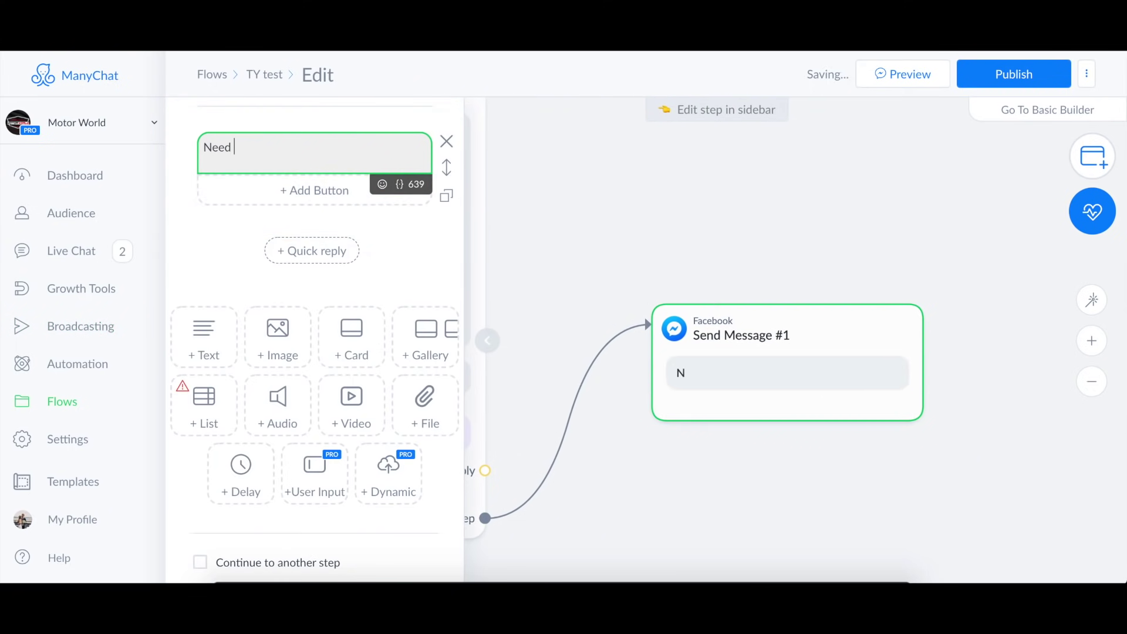
pyautogui.write('additional help?')
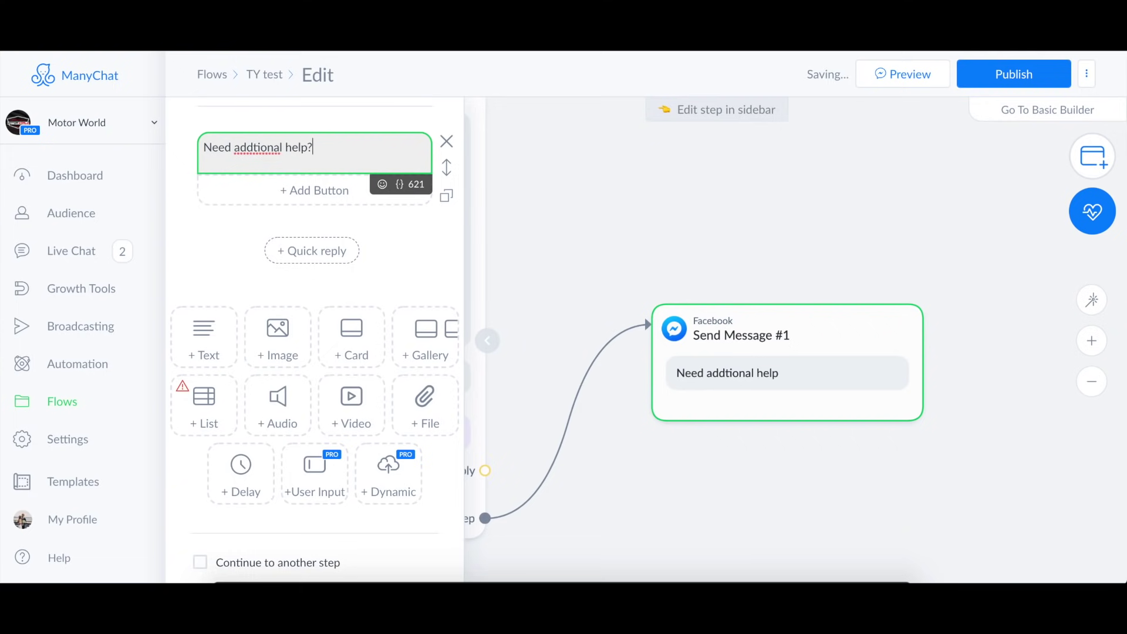
pyautogui.rightClick(264, 146)
pyautogui.click(302, 149)
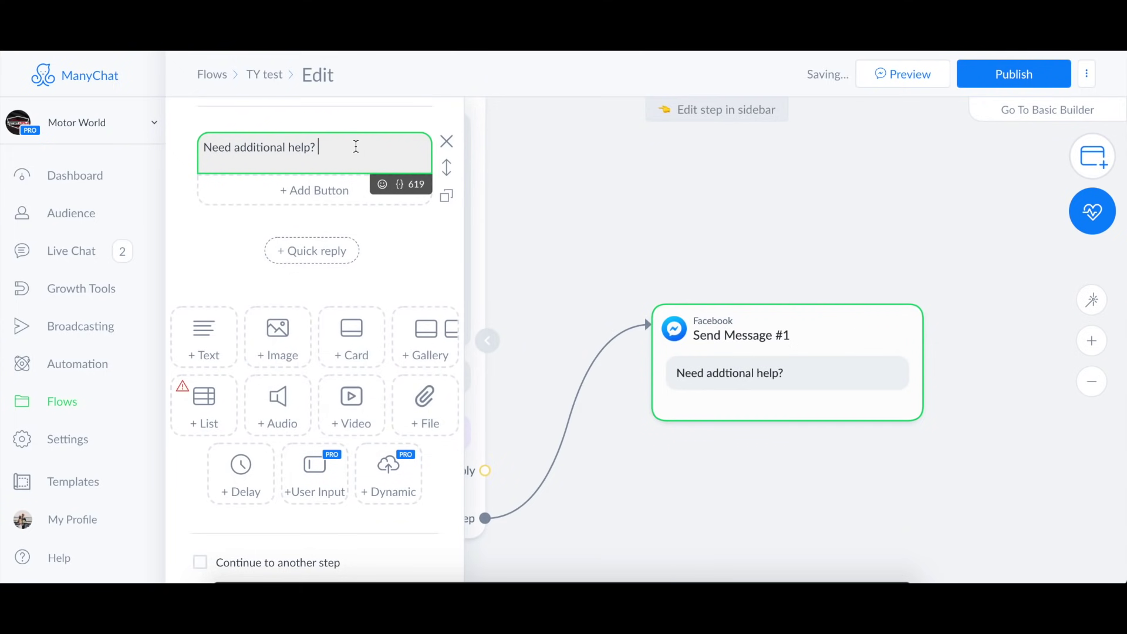
pyautogui.write('No problem!')
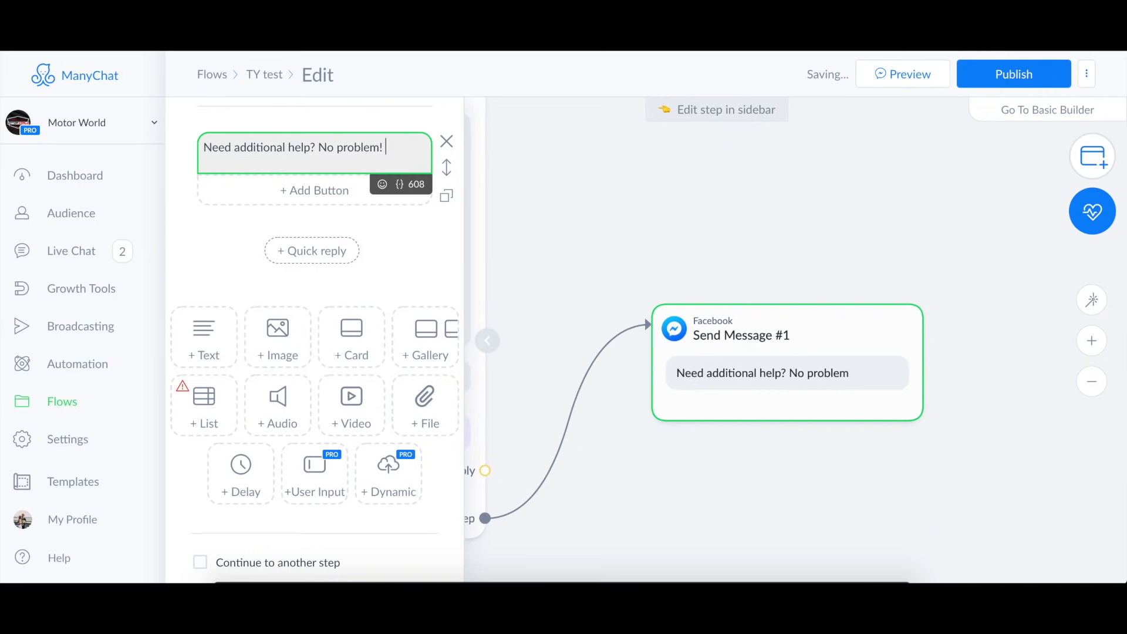
pyautogui.press('Return')
pyautogui.write('What do ')
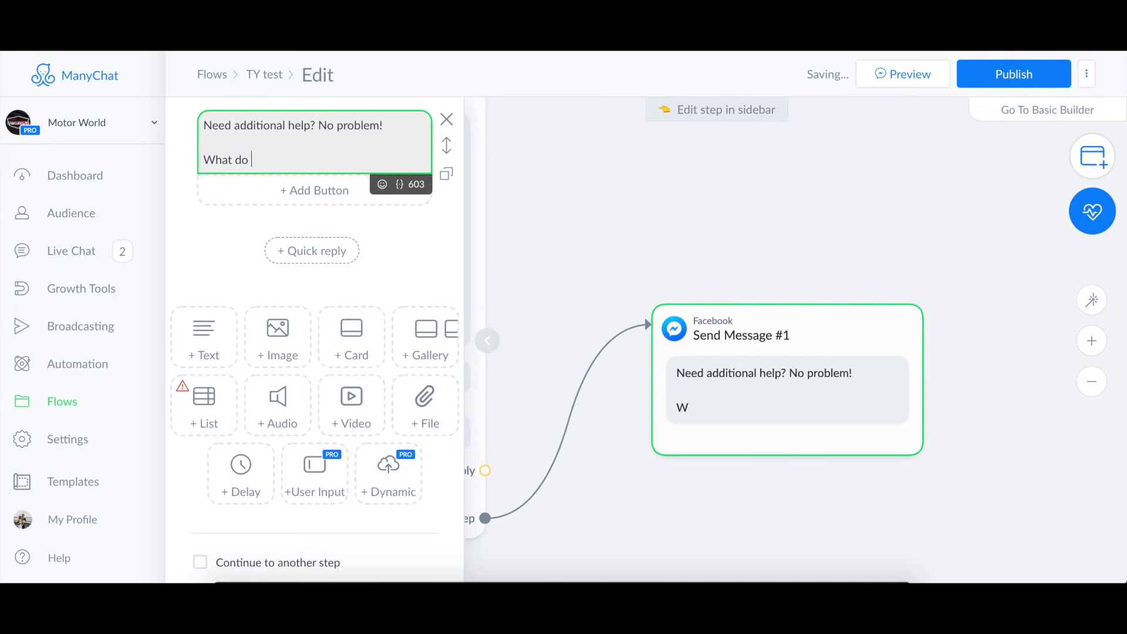
pyautogui.write('you need help with')
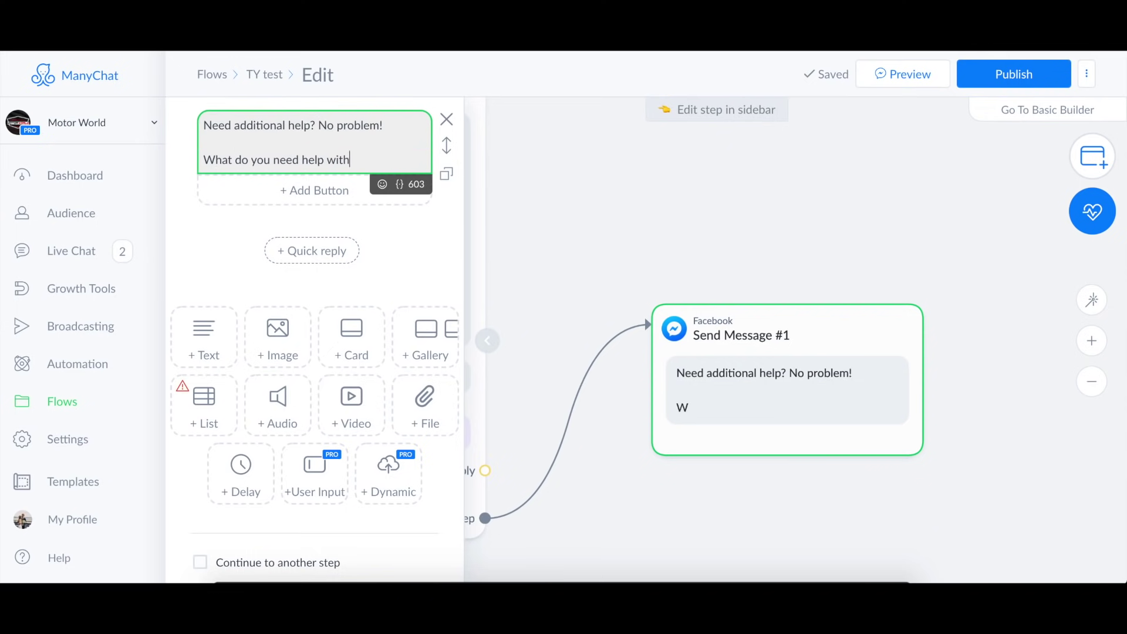
pyautogui.write('?')
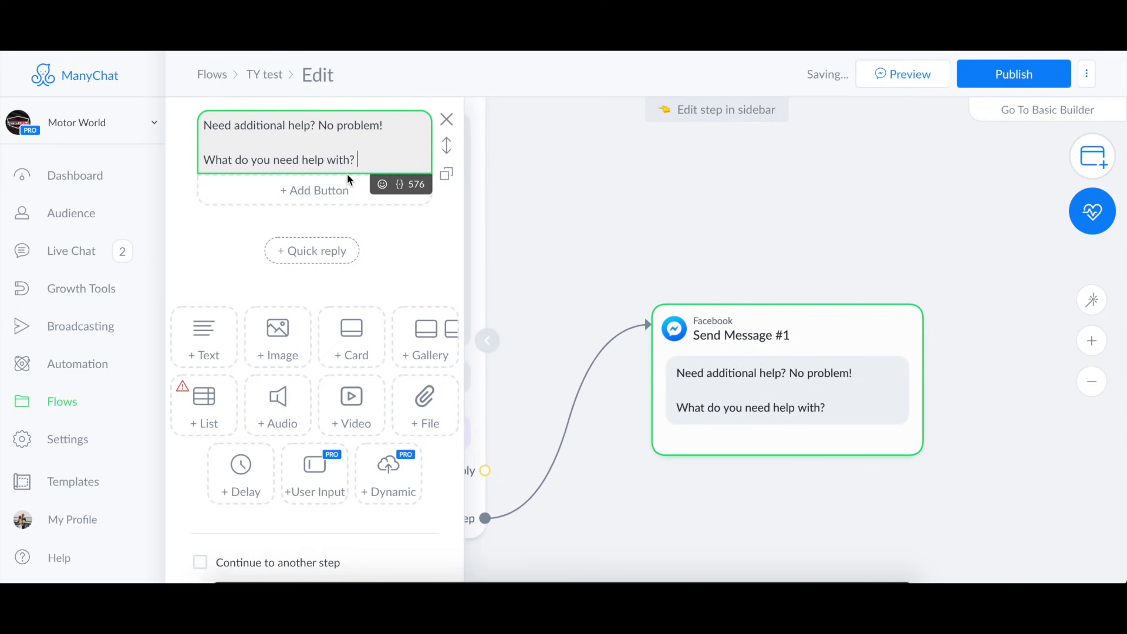
pyautogui.click(317, 196)
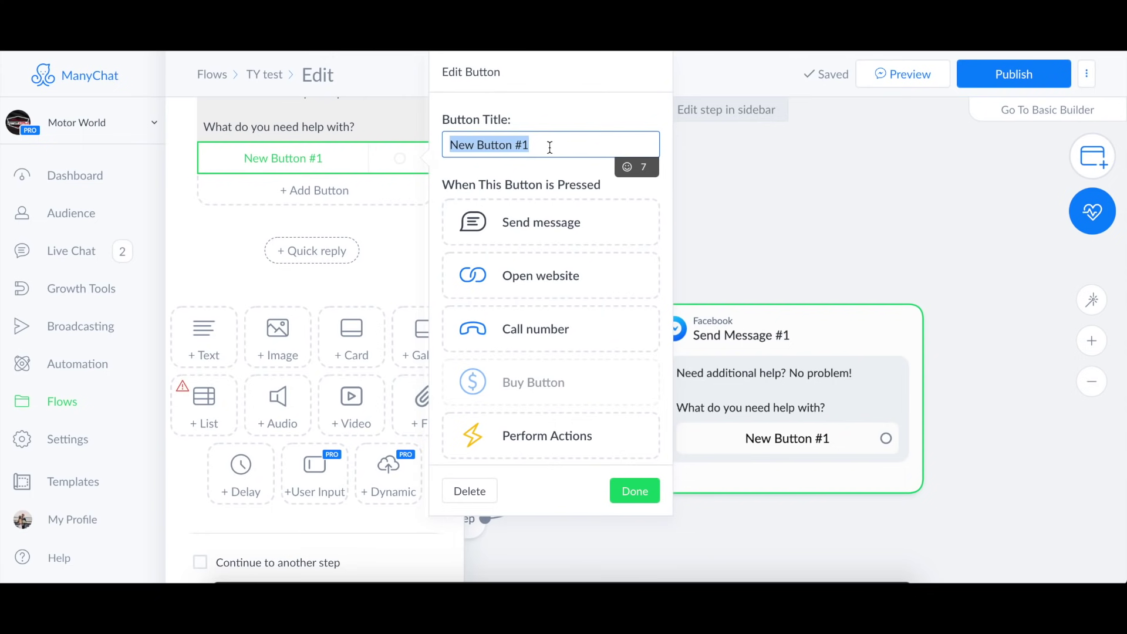
# Title the button 'I need financing', fixing the typo, and link it to a new Send Message #2.
pyautogui.write('I need fianncing')
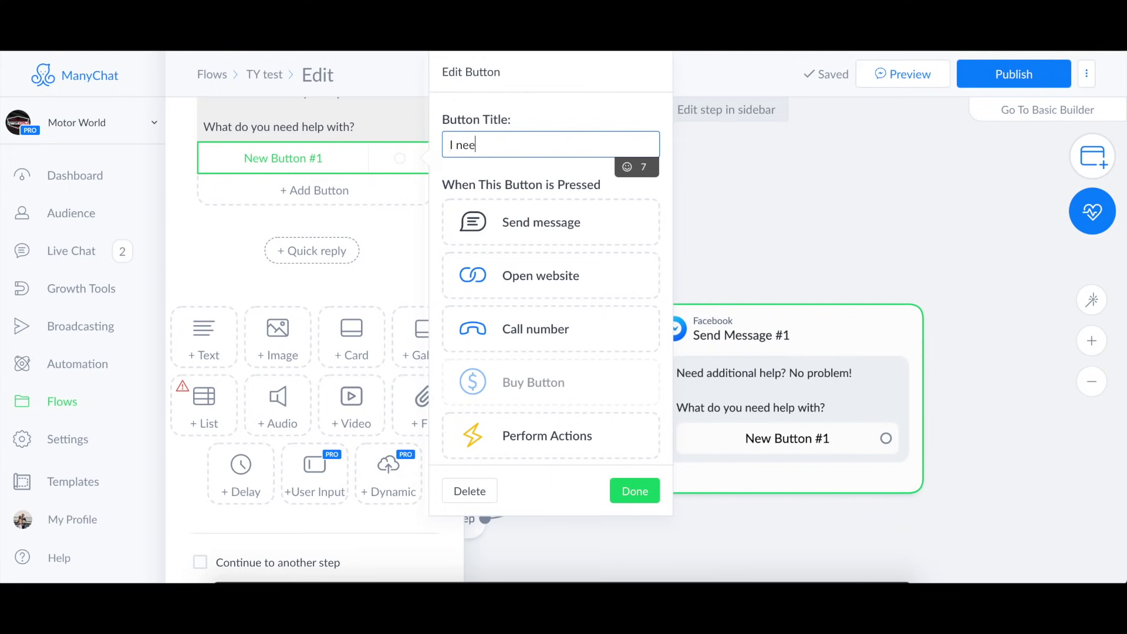
pyautogui.rightClick(500, 137)
pyautogui.click(508, 139)
pyautogui.rightClick(504, 139)
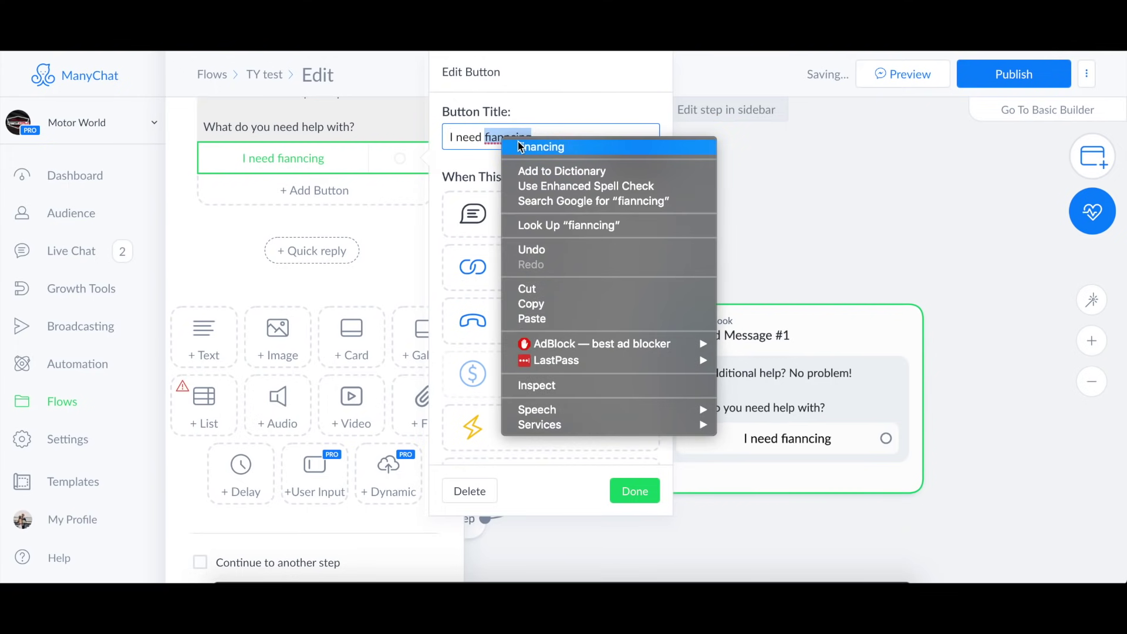
pyautogui.click(521, 147)
pyautogui.click(546, 140)
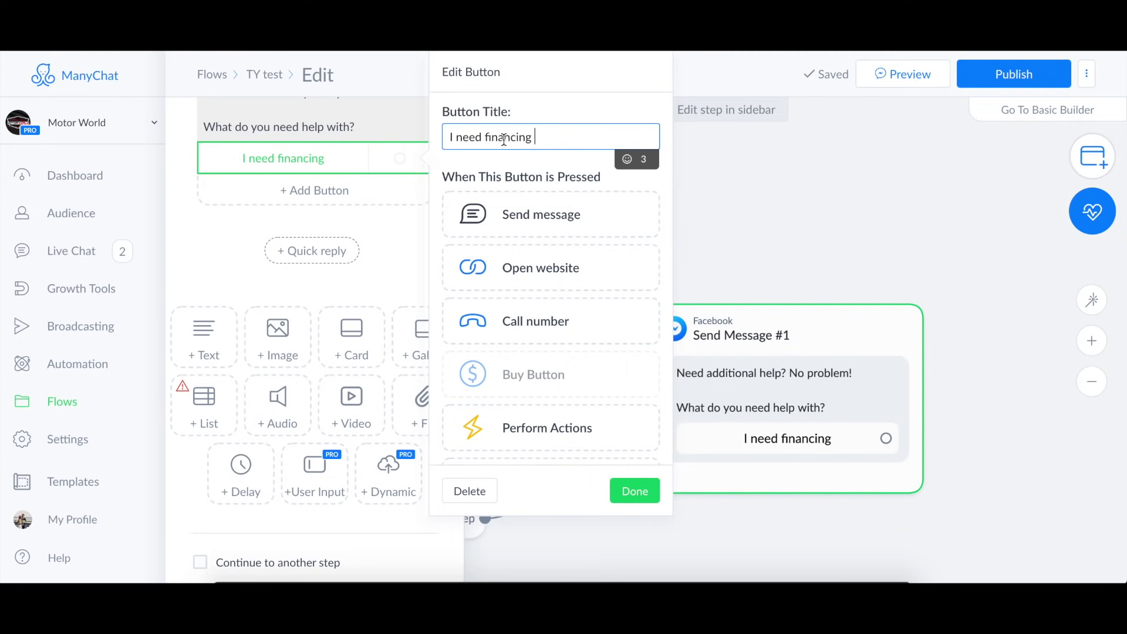
pyautogui.click(554, 223)
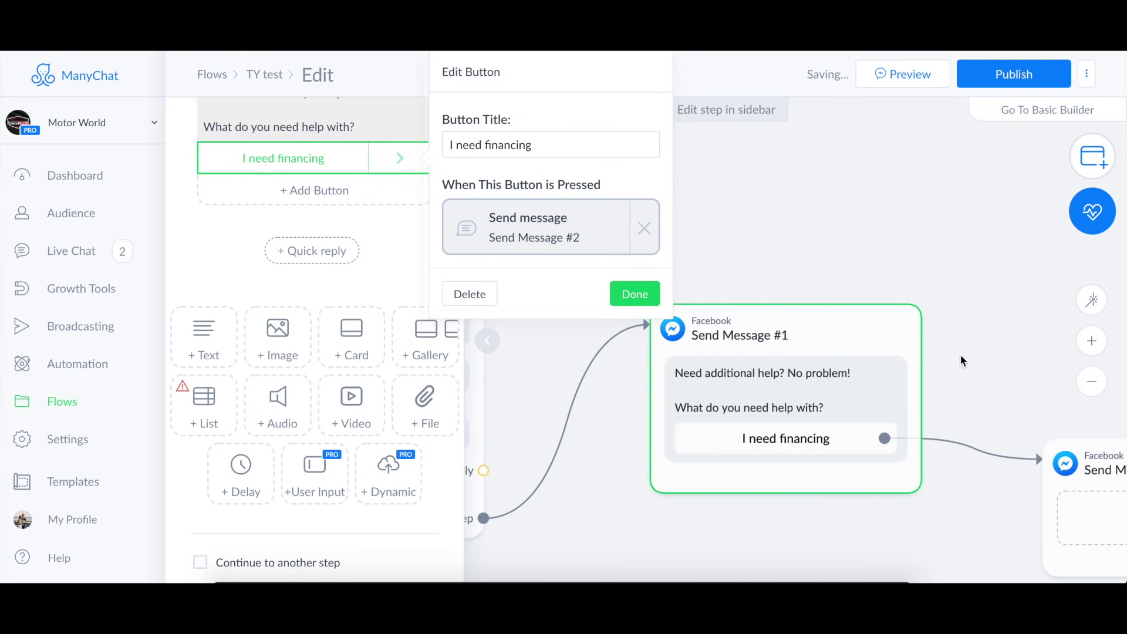
# Insert a 3-second typing delay above the help question in Send Message #1.
pyautogui.scroll(3, 343, 226)
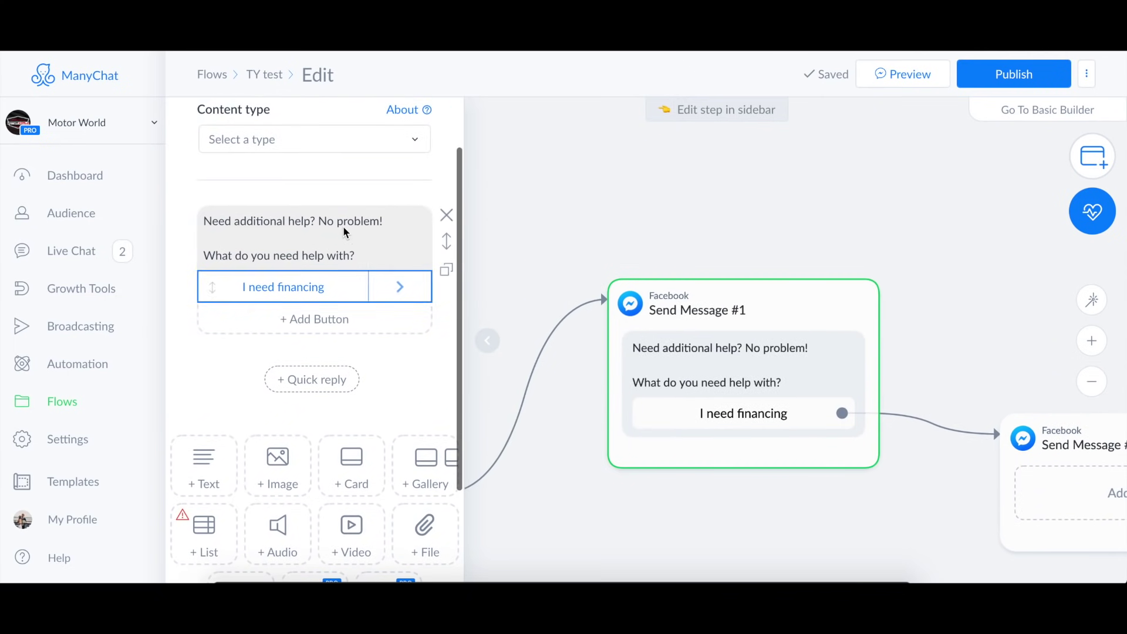
pyautogui.scroll(-2, 320, 341)
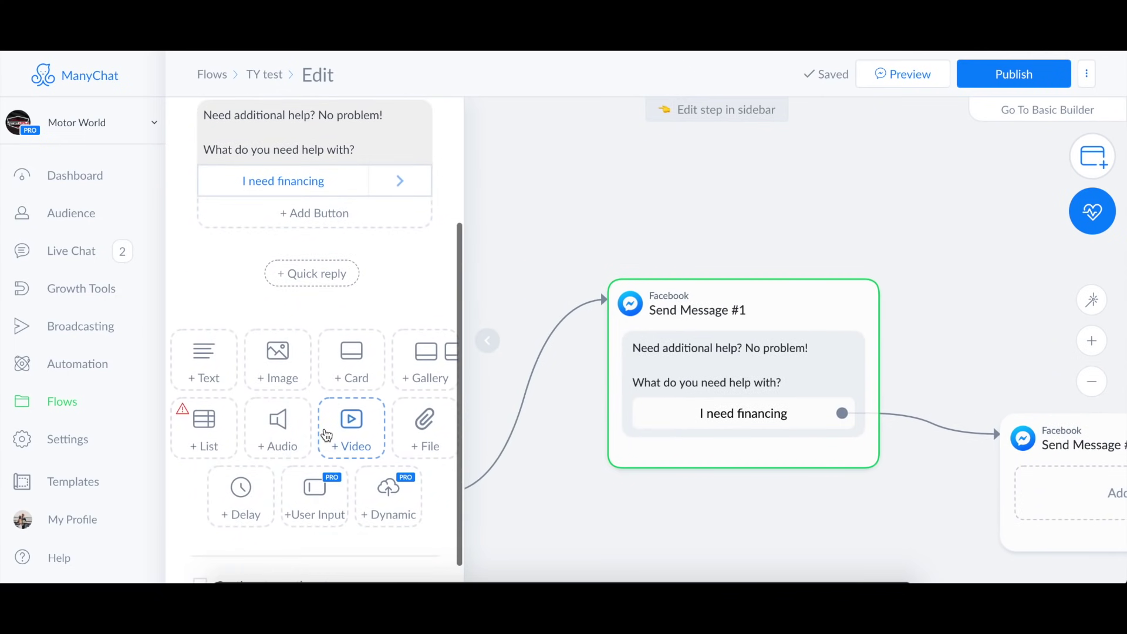
pyautogui.scroll(2, 370, 446)
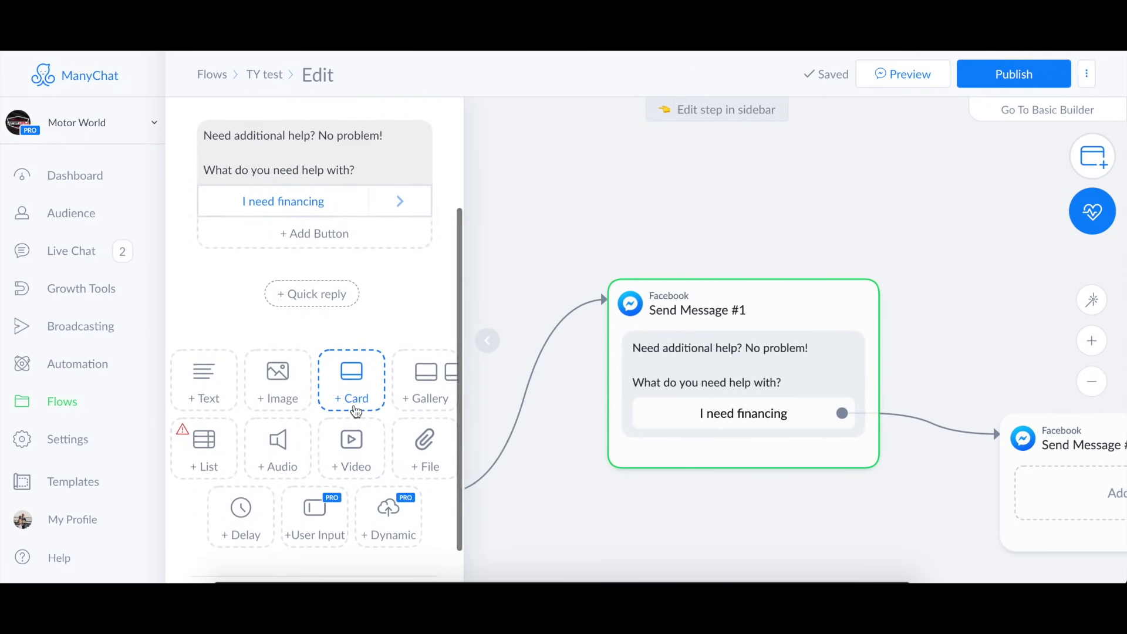
pyautogui.scroll(1, 344, 192)
pyautogui.scroll(-3, 308, 264)
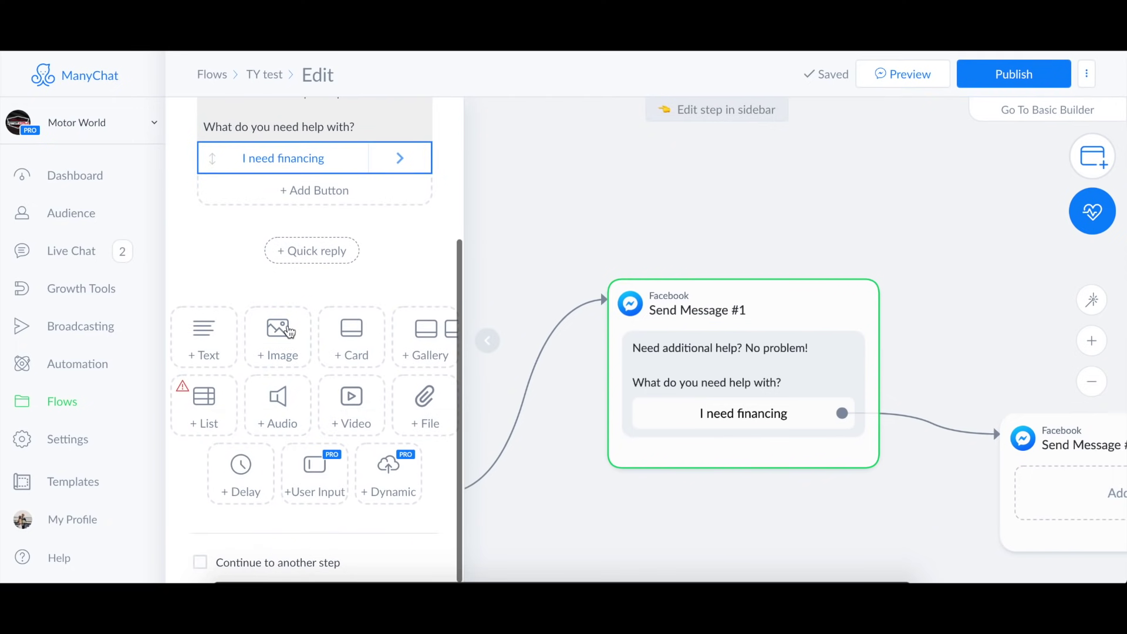
pyautogui.moveTo(229, 472); pyautogui.dragTo(261, 244)
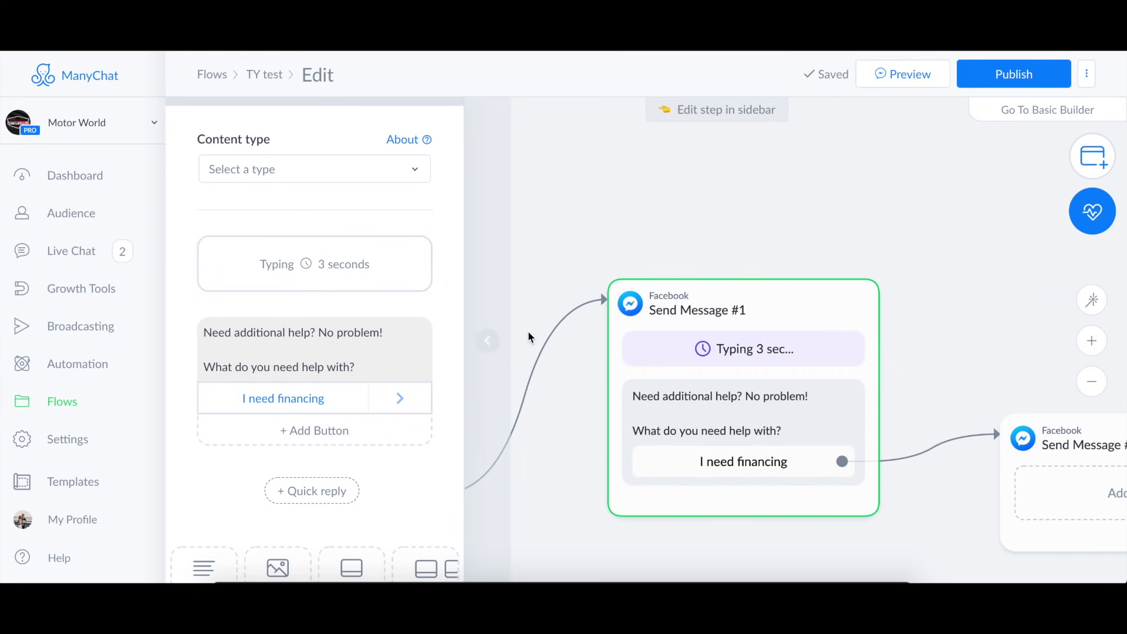
pyautogui.scroll(-1, 693, 356)
pyautogui.scroll(-1, 692, 356)
pyautogui.scroll(-3, 664, 383)
pyautogui.hscroll(-3, 664, 382)
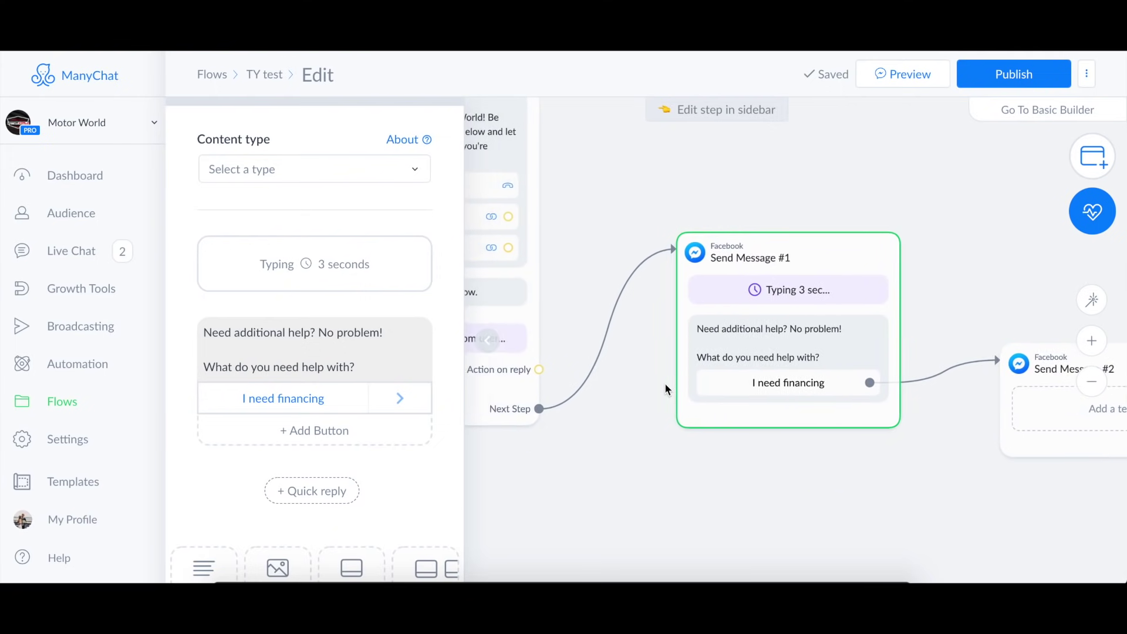
pyautogui.scroll(-2, 654, 415)
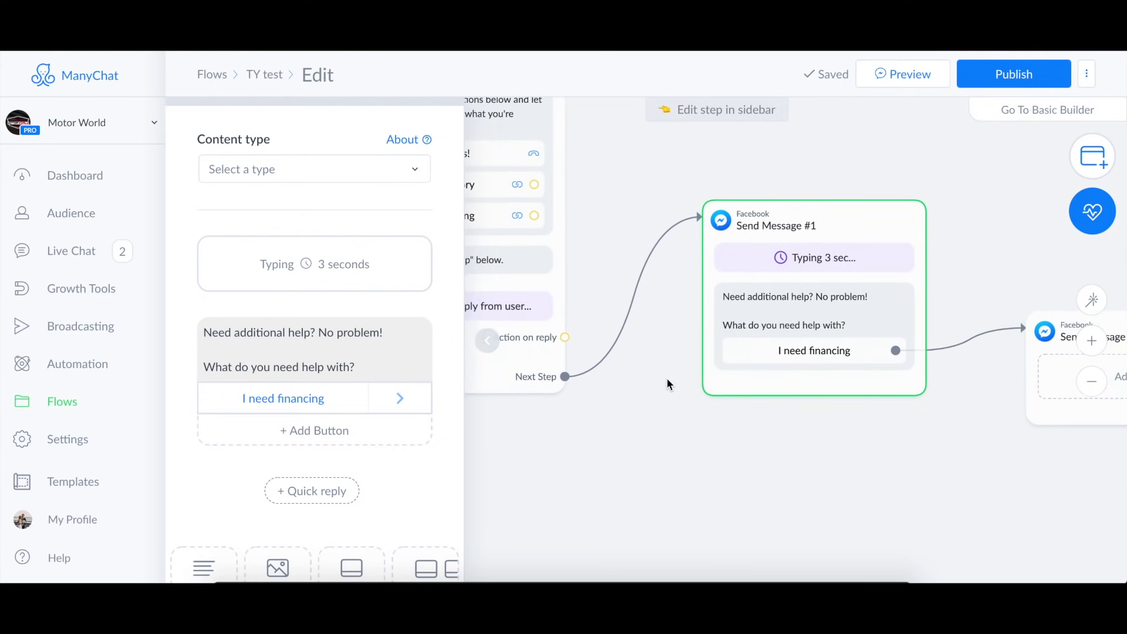
pyautogui.hscroll(3, 666, 385)
pyautogui.hscroll(2, 598, 393)
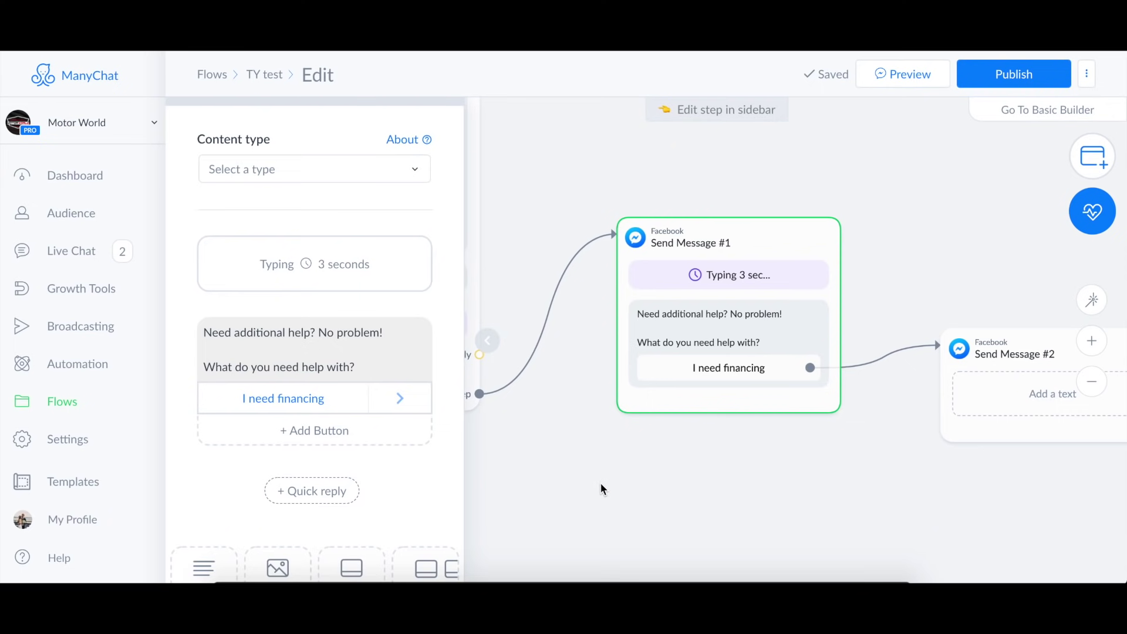
pyautogui.scroll(-2, 587, 464)
pyautogui.hscroll(3, 587, 464)
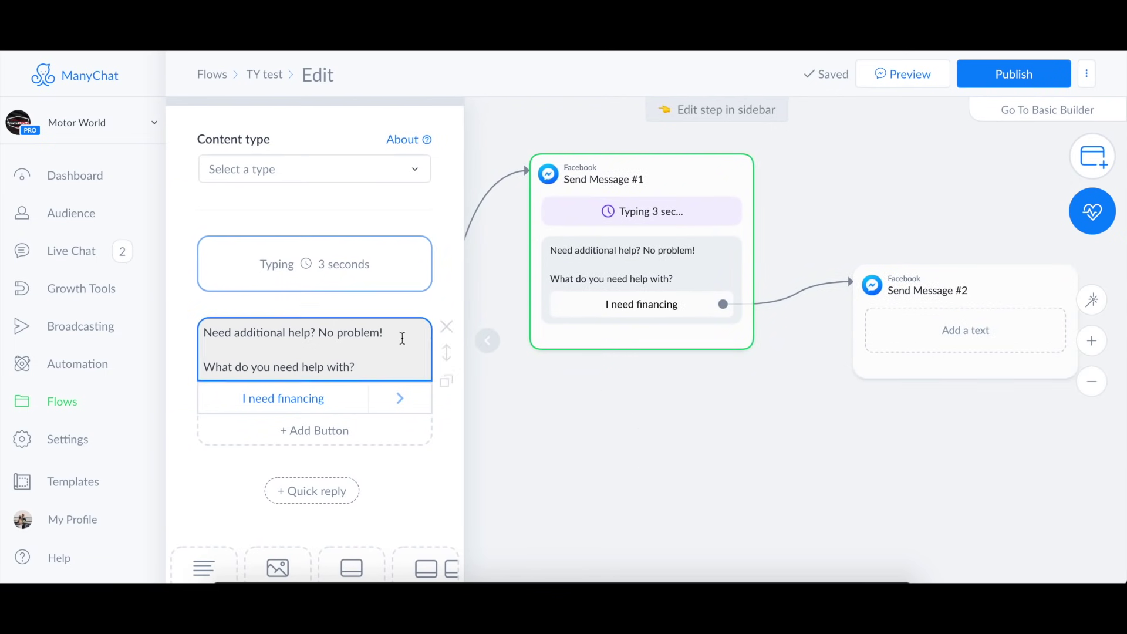
# Add a 'Vehicle info' button to Send Message #1 leading to a new Send Message #3.
pyautogui.click(336, 432)
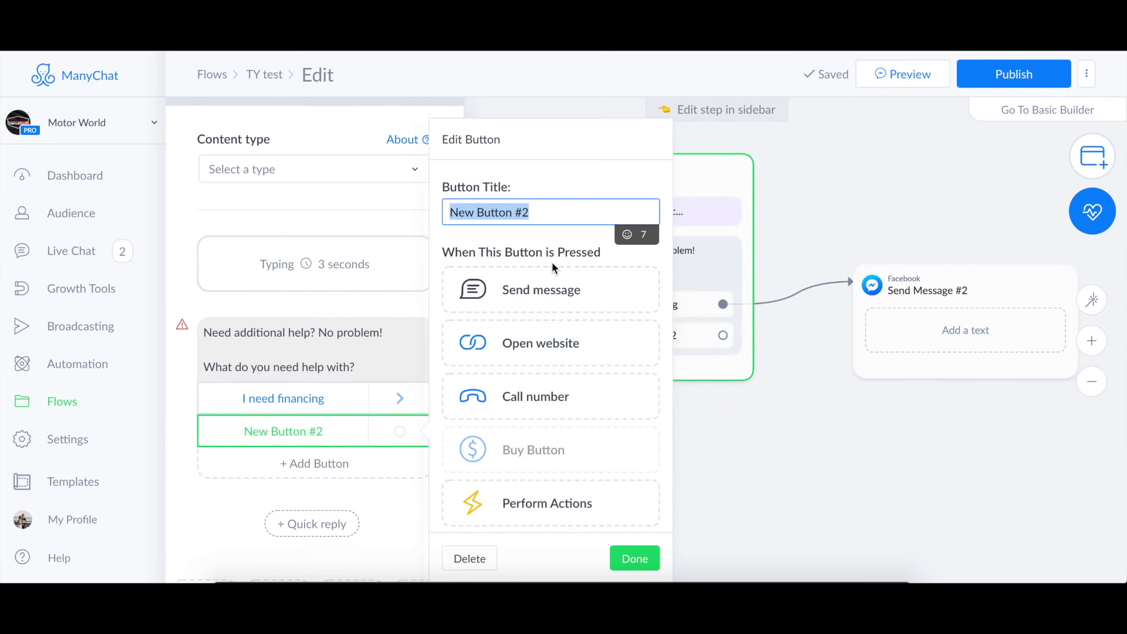
pyautogui.write('Inf')
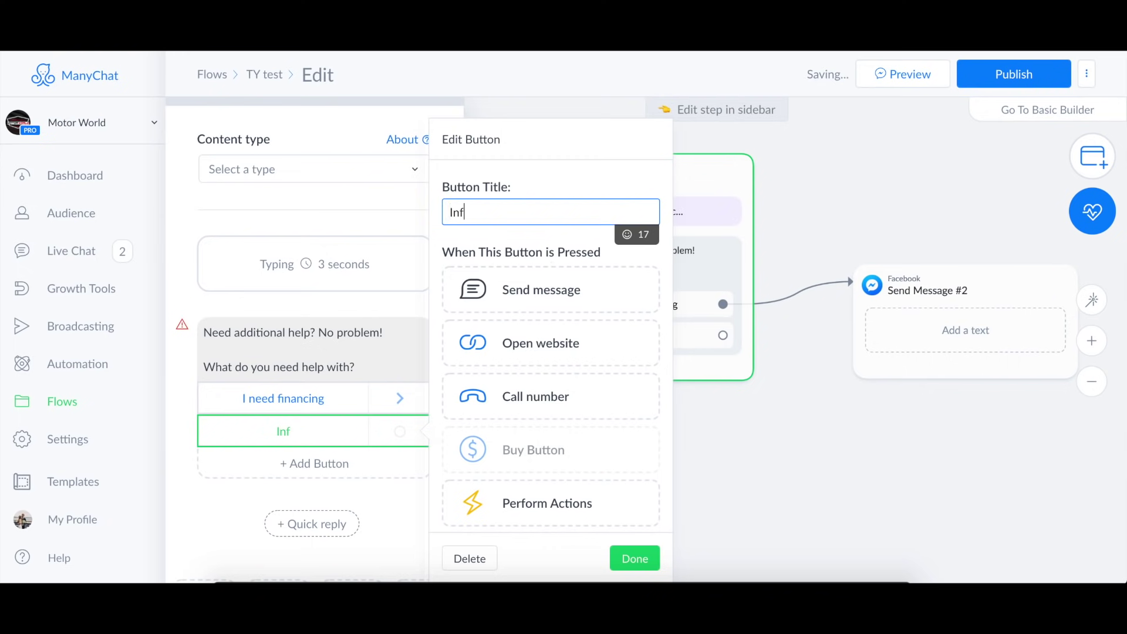
pyautogui.write('Vehicle info')
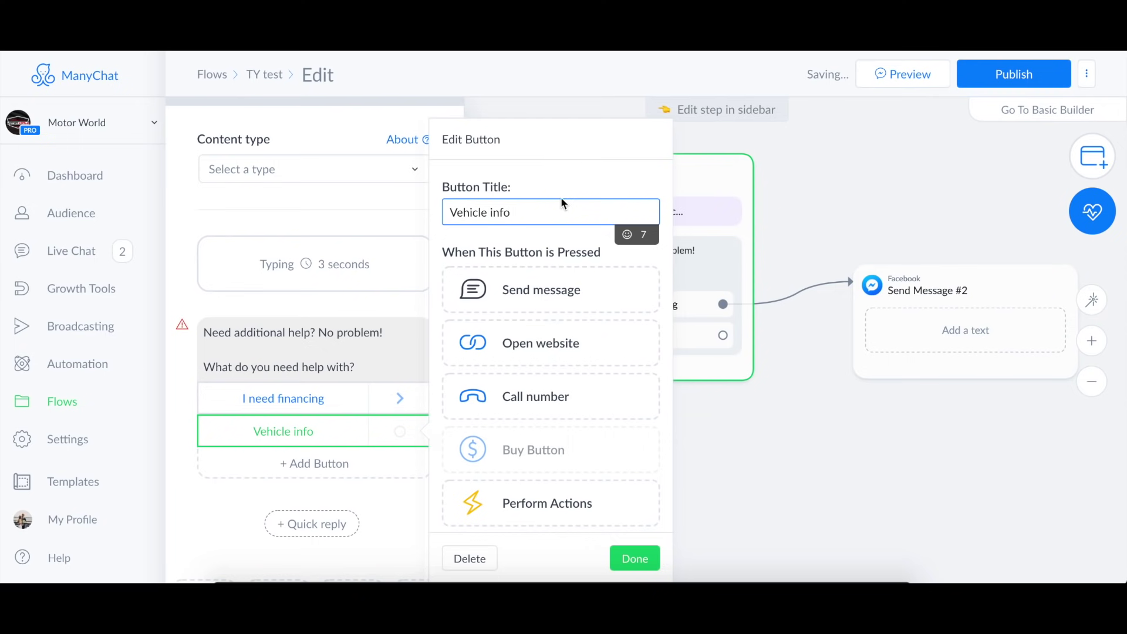
pyautogui.click(552, 300)
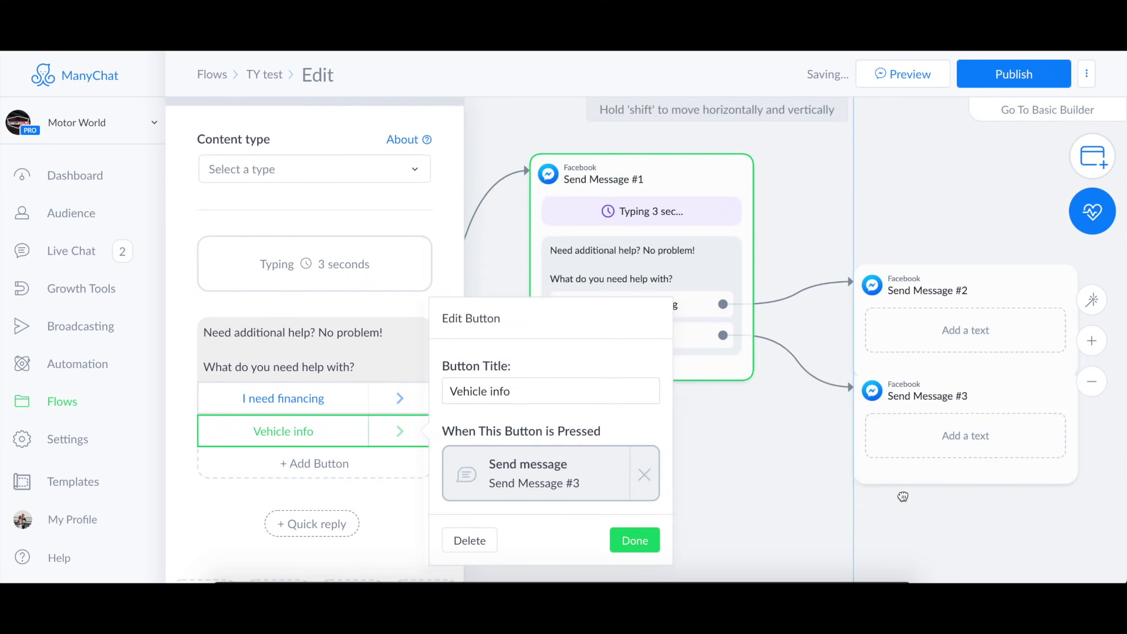
pyautogui.click(634, 538)
# Add an 'Address' button leading to a new Send Message #4.
pyautogui.click(326, 463)
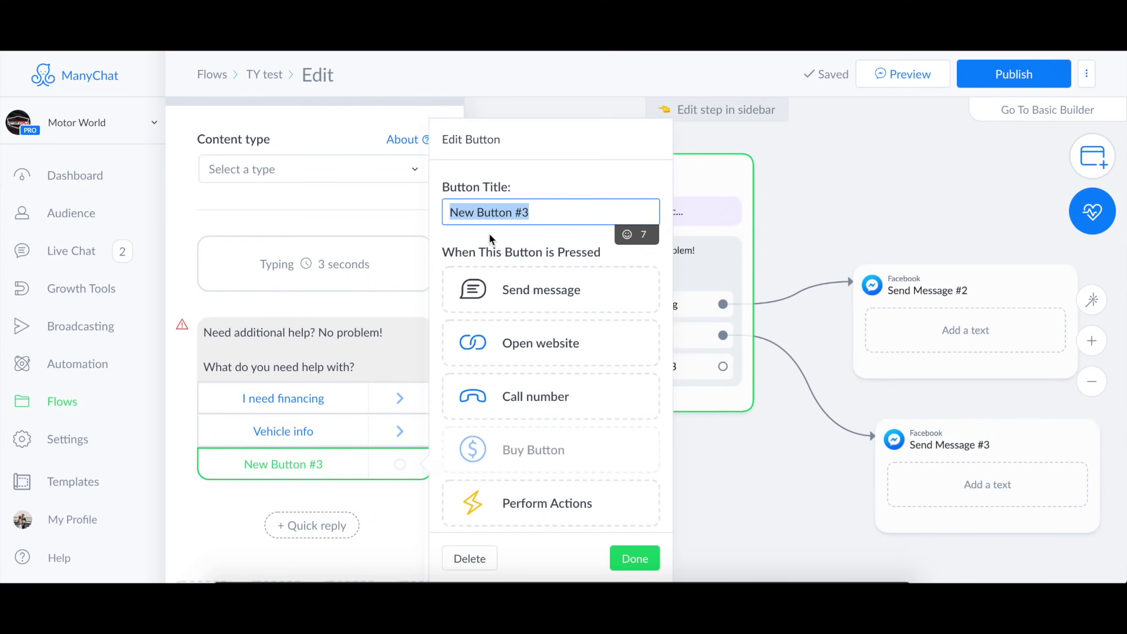
pyautogui.write('Address')
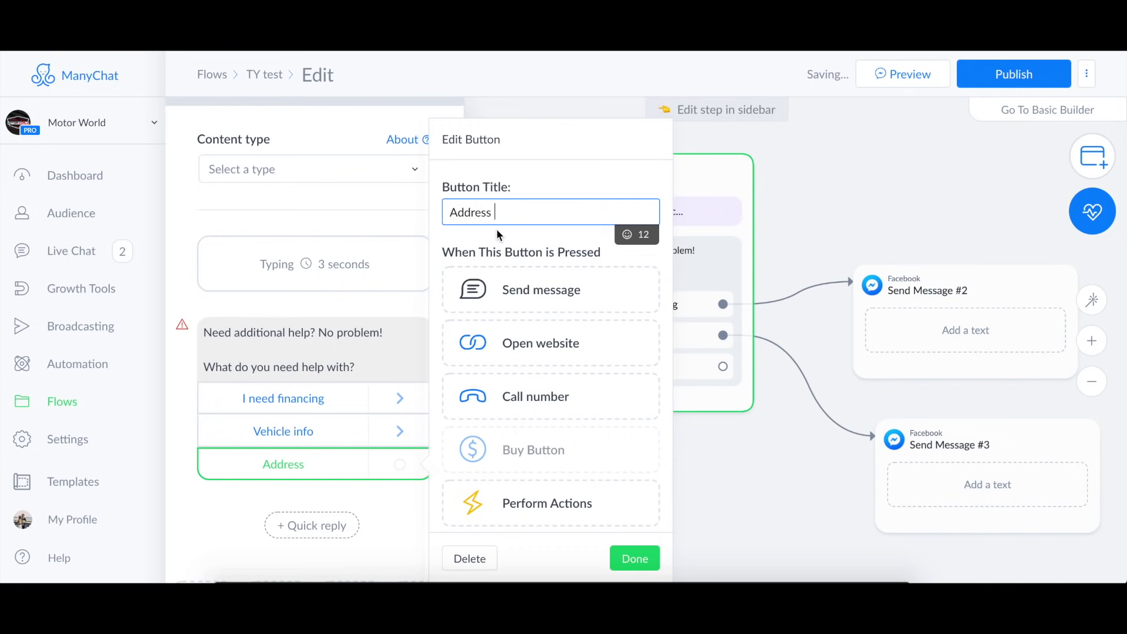
pyautogui.click(549, 311)
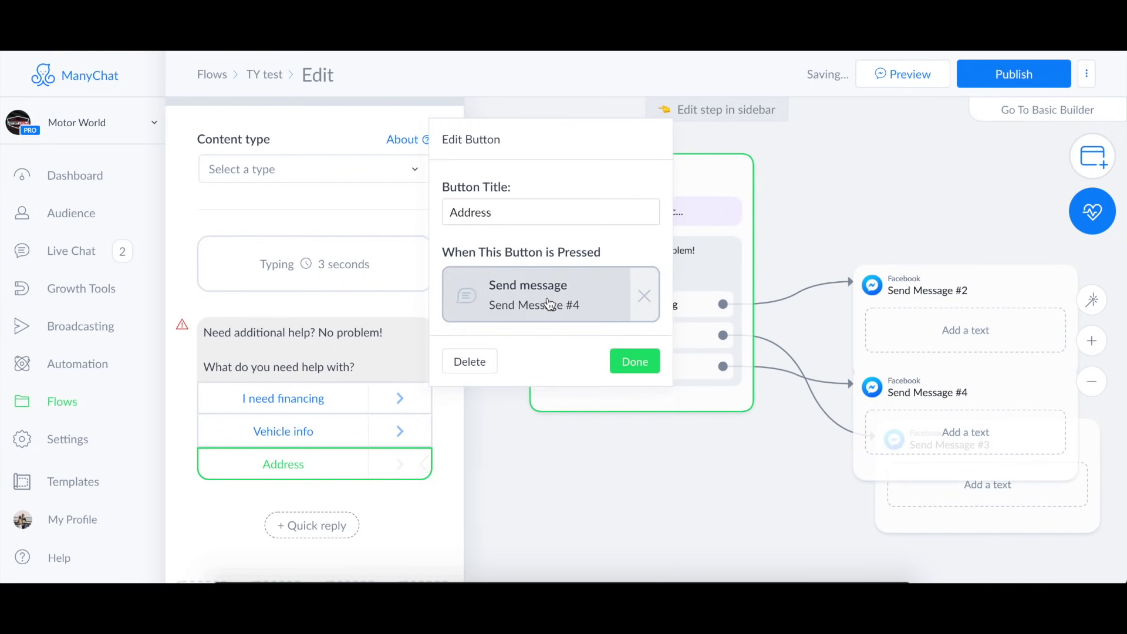
pyautogui.click(796, 412)
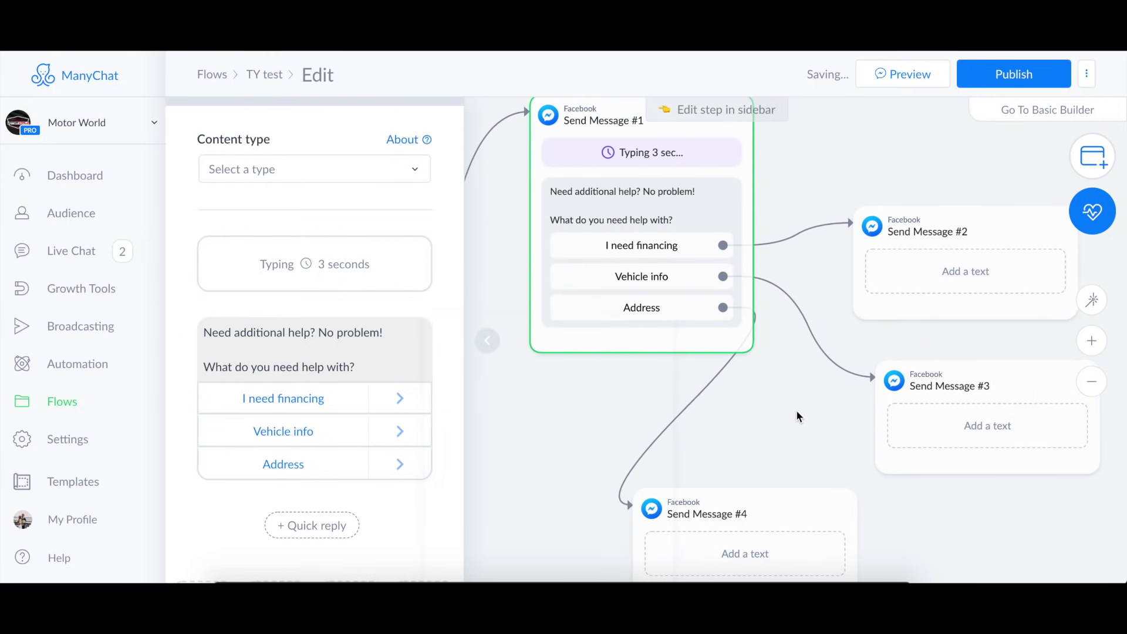
# Make Send Message #4 read '📍 Motor World is located at -------'.
pyautogui.click(772, 529)
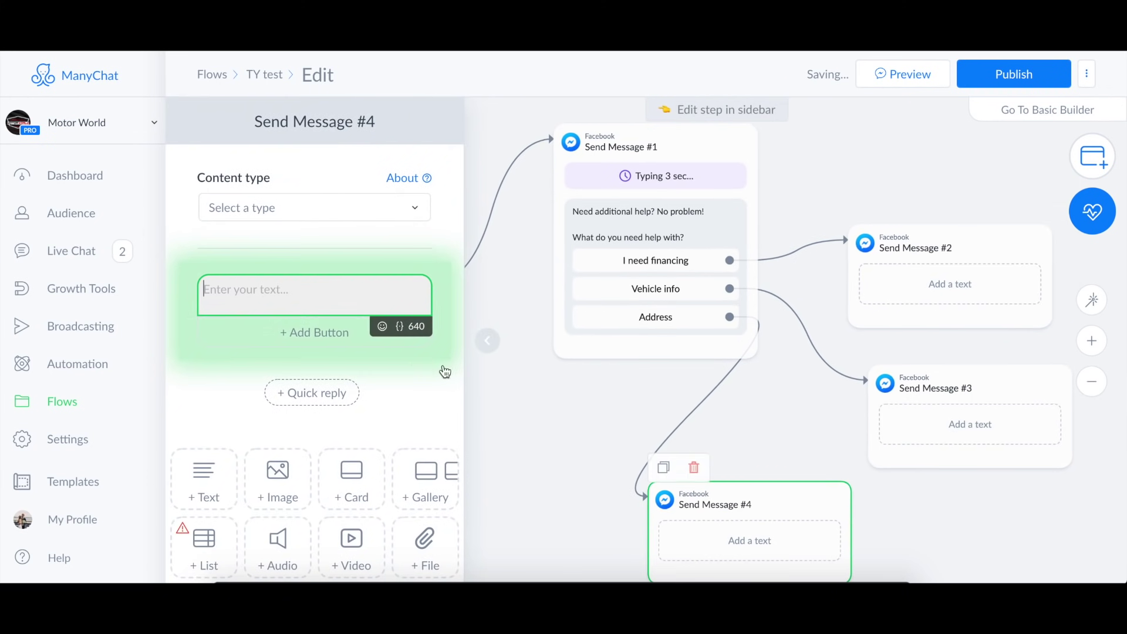
pyautogui.write('M')
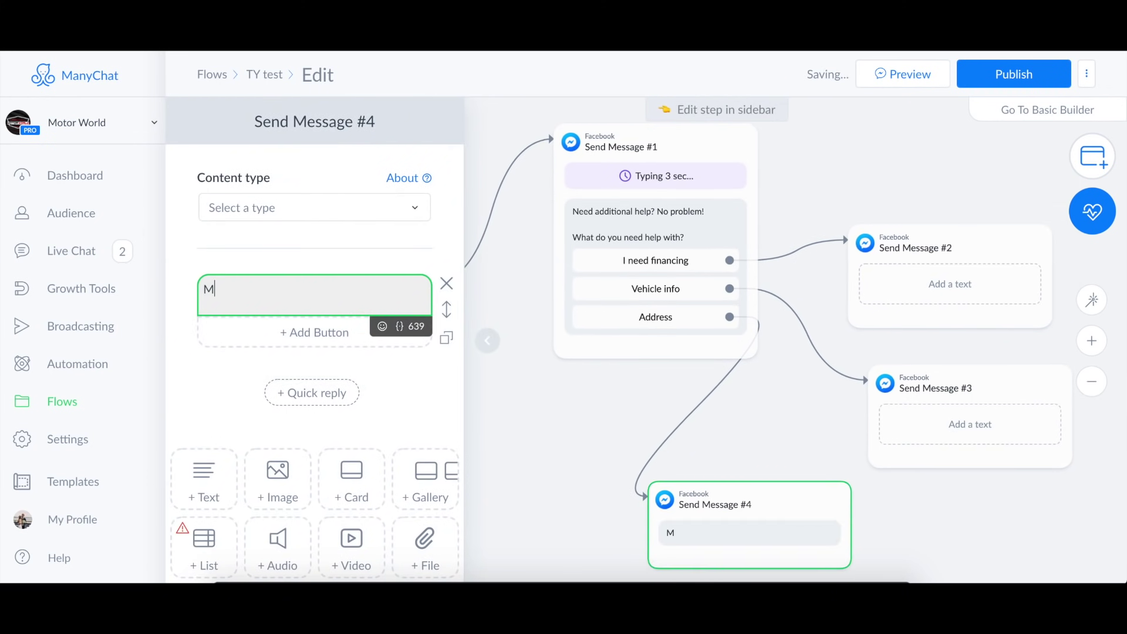
pyautogui.write('otor World is located at')
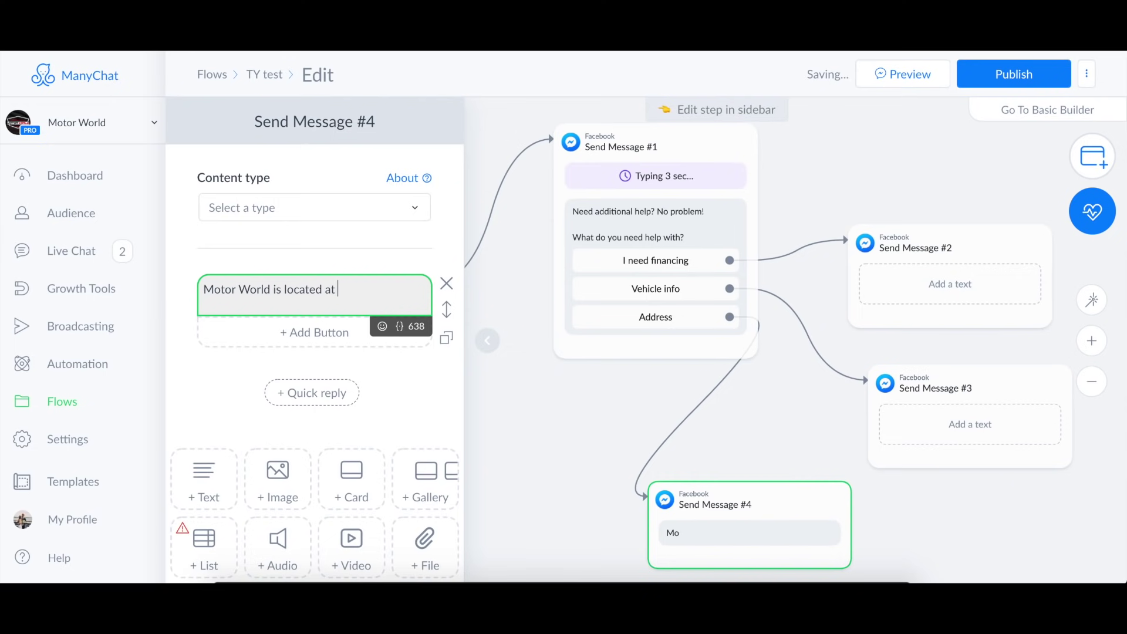
pyautogui.write(' -------')
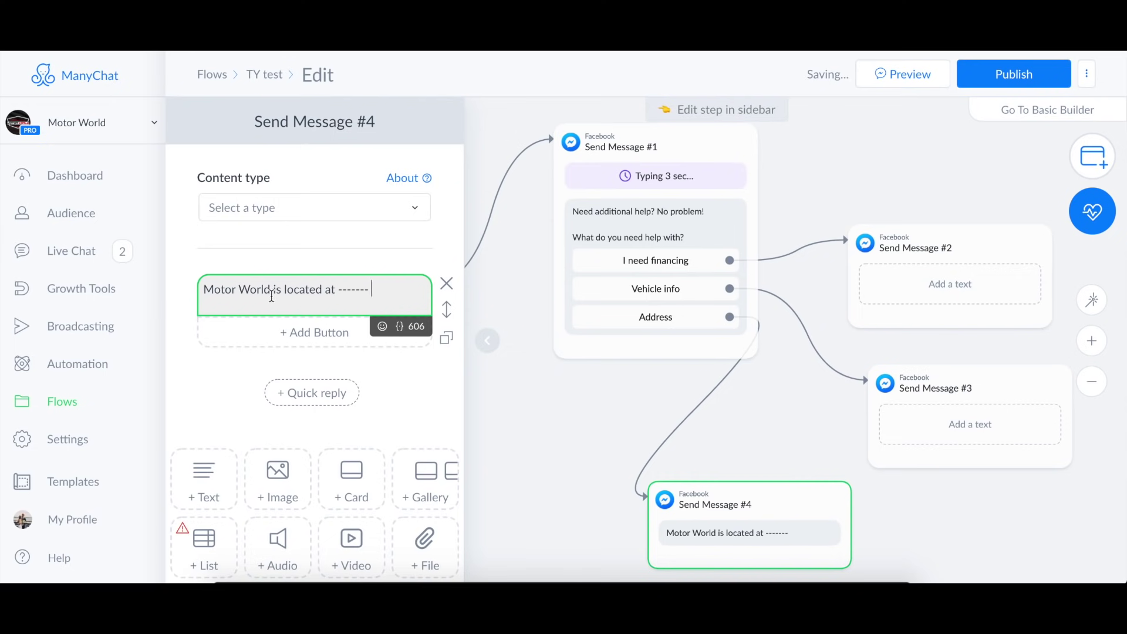
pyautogui.click(383, 327)
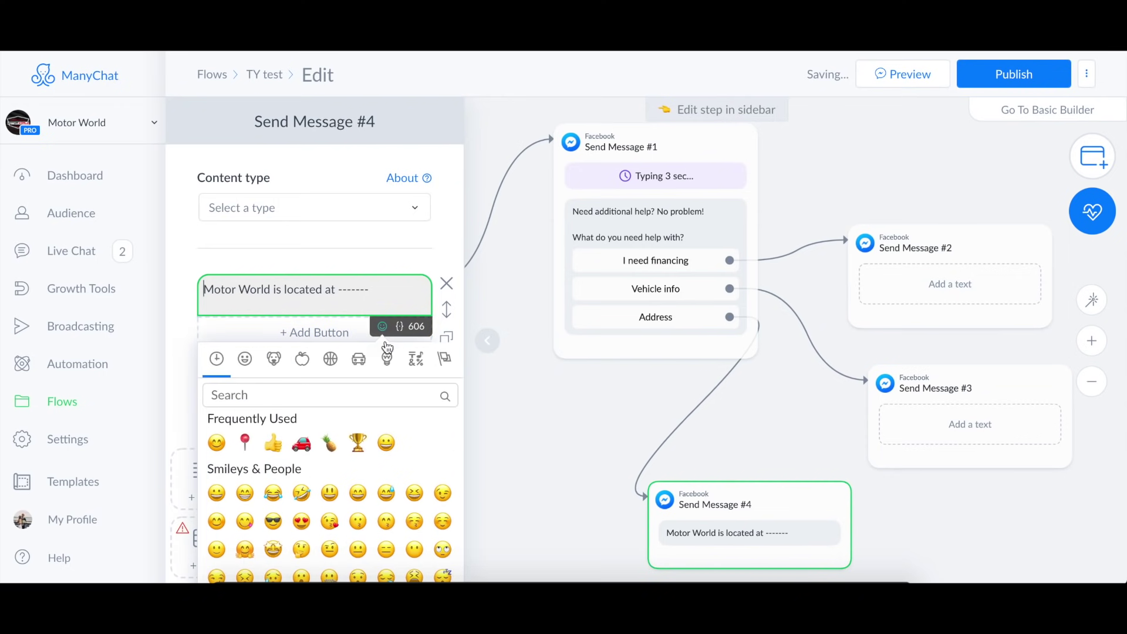
pyautogui.click(245, 442)
pyautogui.click(389, 290)
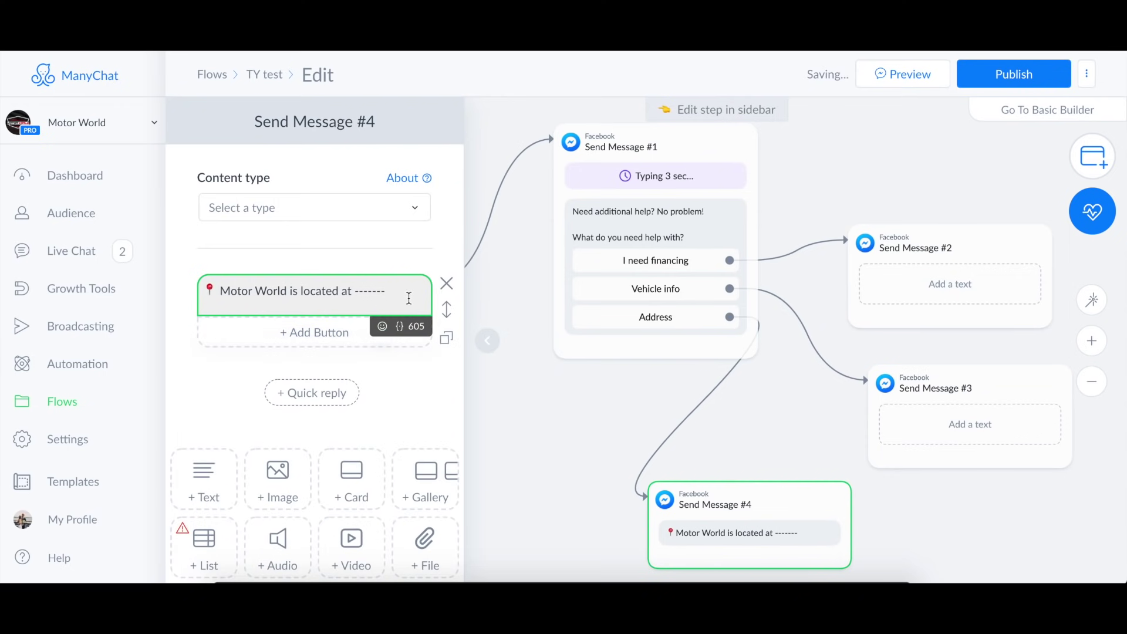
# Add a 'call us' button to Send Message #4.
pyautogui.click(297, 339)
pyautogui.write('call ')
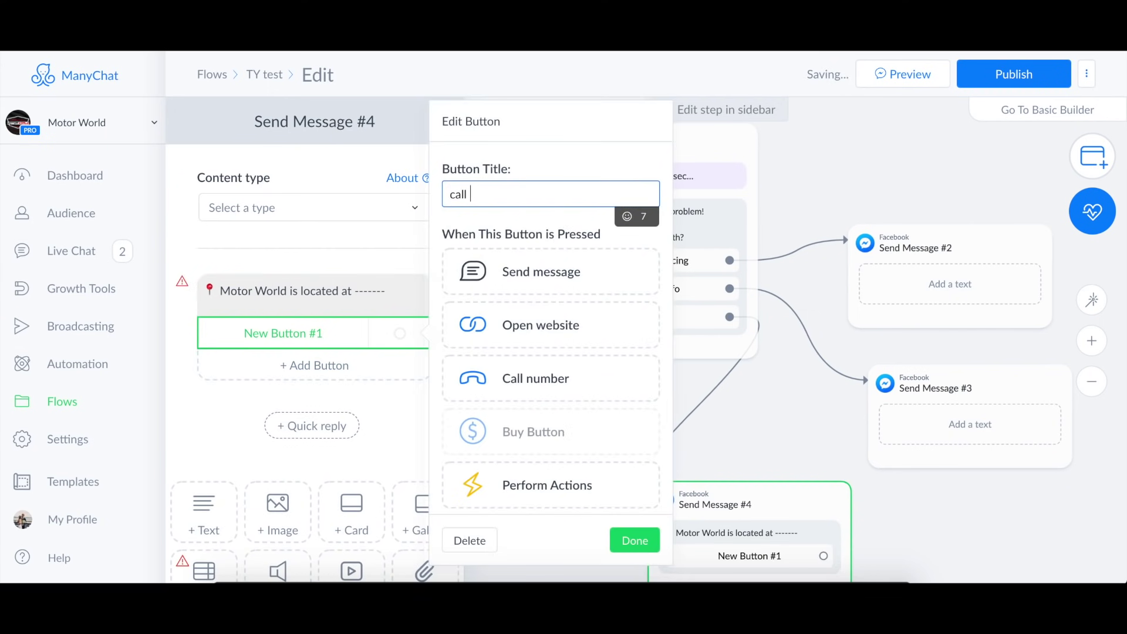
pyautogui.write('us')
pyautogui.click(634, 539)
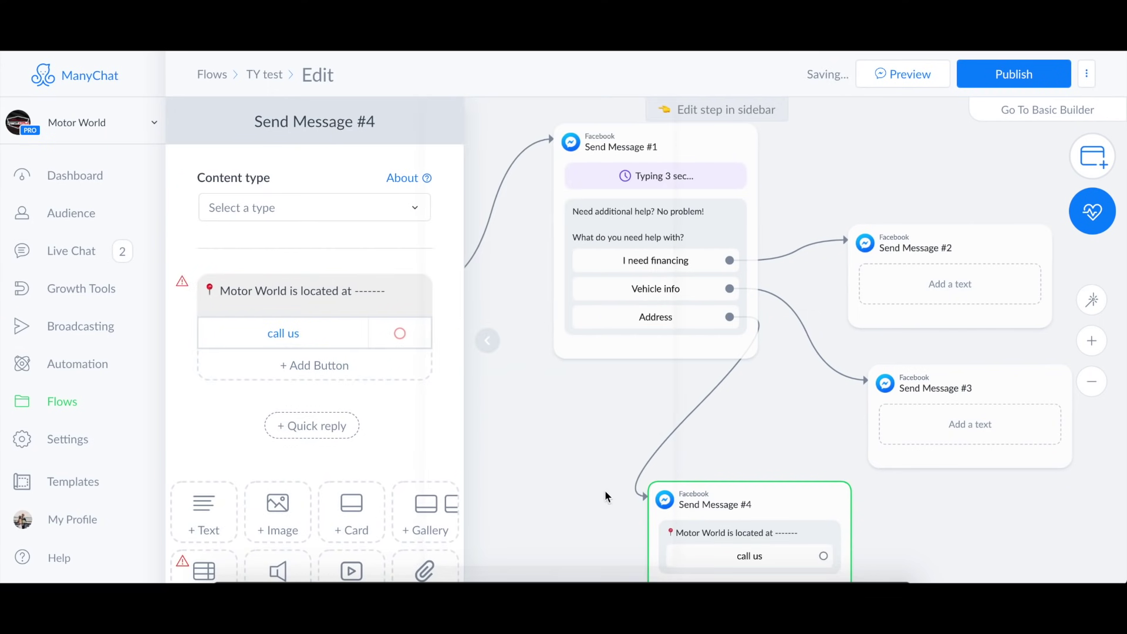
pyautogui.click(538, 464)
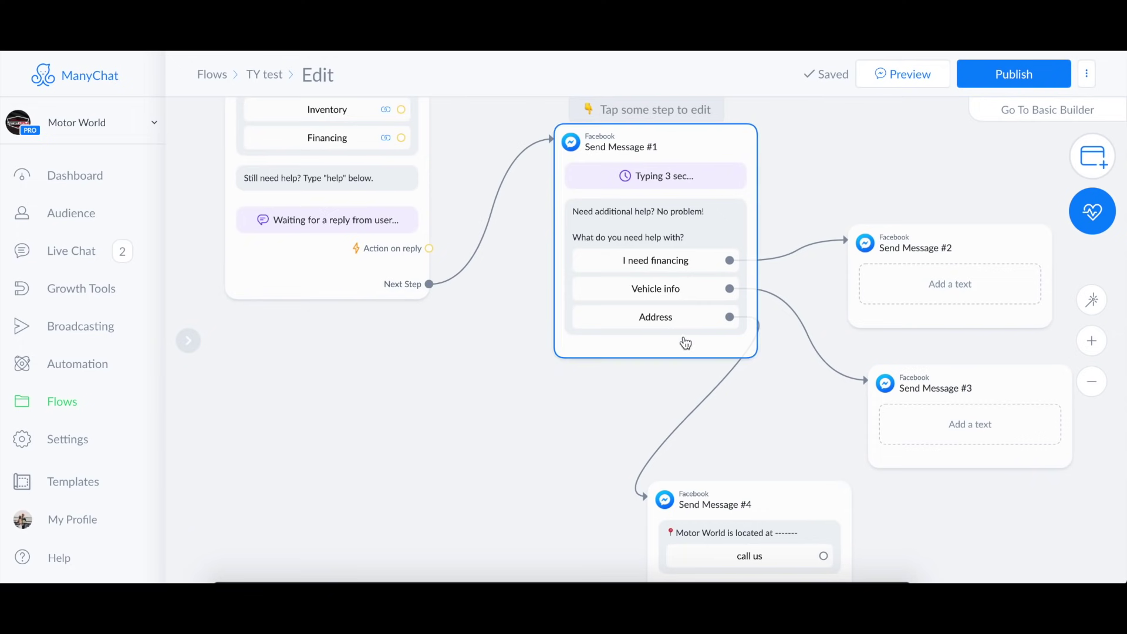
# Type 'need additional vehicle info?' into Send Message #3, correcting the 'addtional' typo.
pyautogui.moveTo(687, 462); pyautogui.dragTo(509, 470)
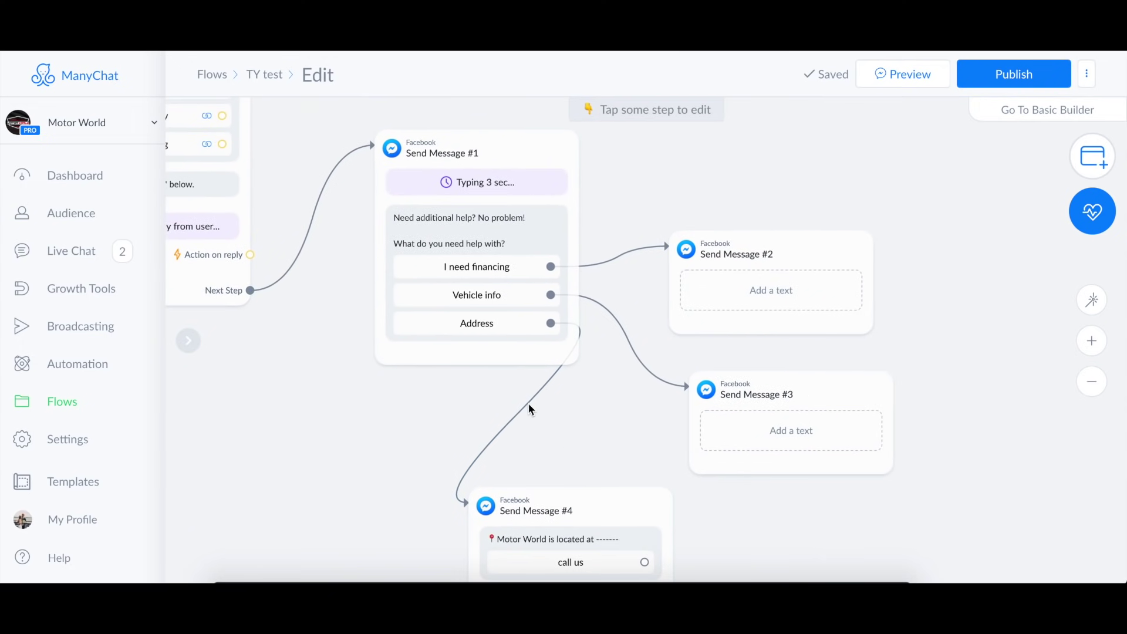
pyautogui.click(747, 403)
pyautogui.click(259, 293)
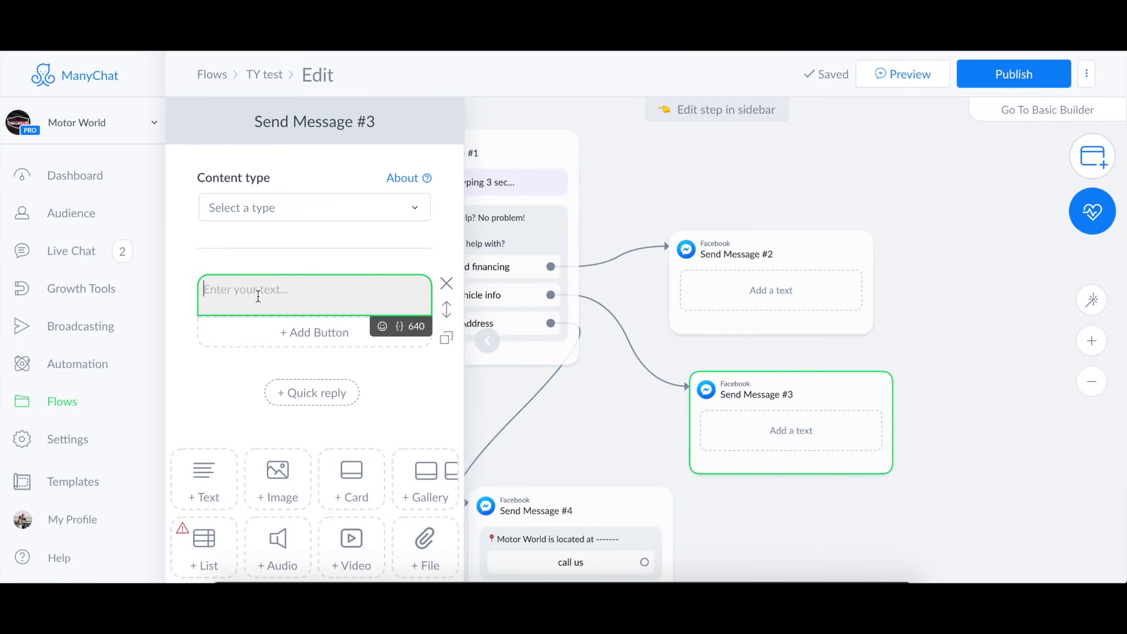
pyautogui.write('need addtional vehicle info?')
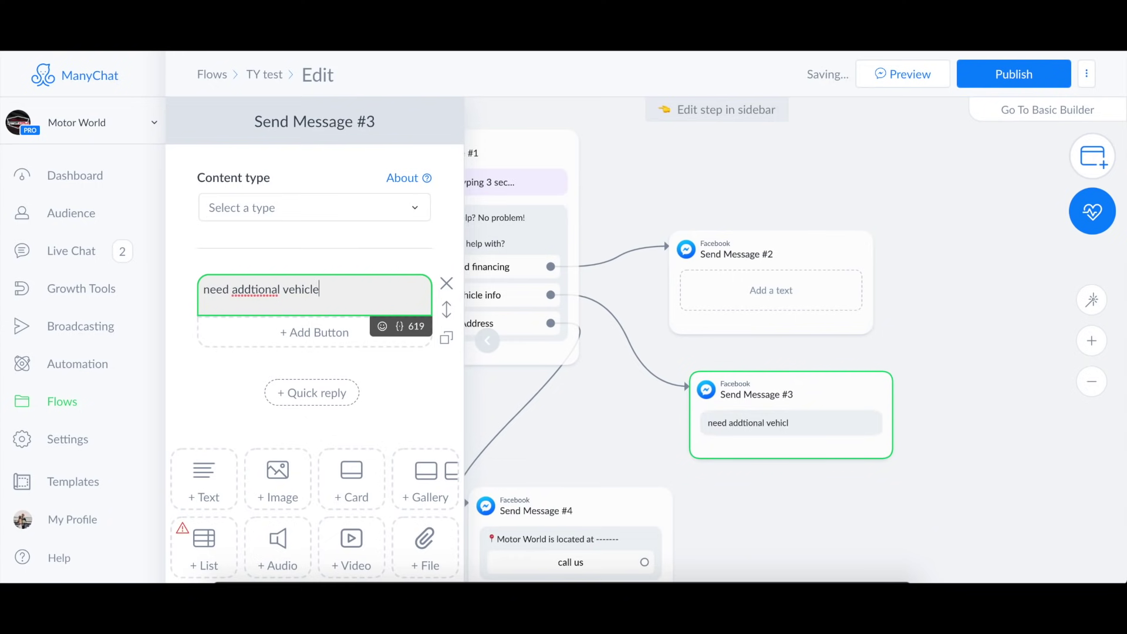
pyautogui.rightClick(249, 287)
pyautogui.click(284, 292)
pyautogui.click(372, 287)
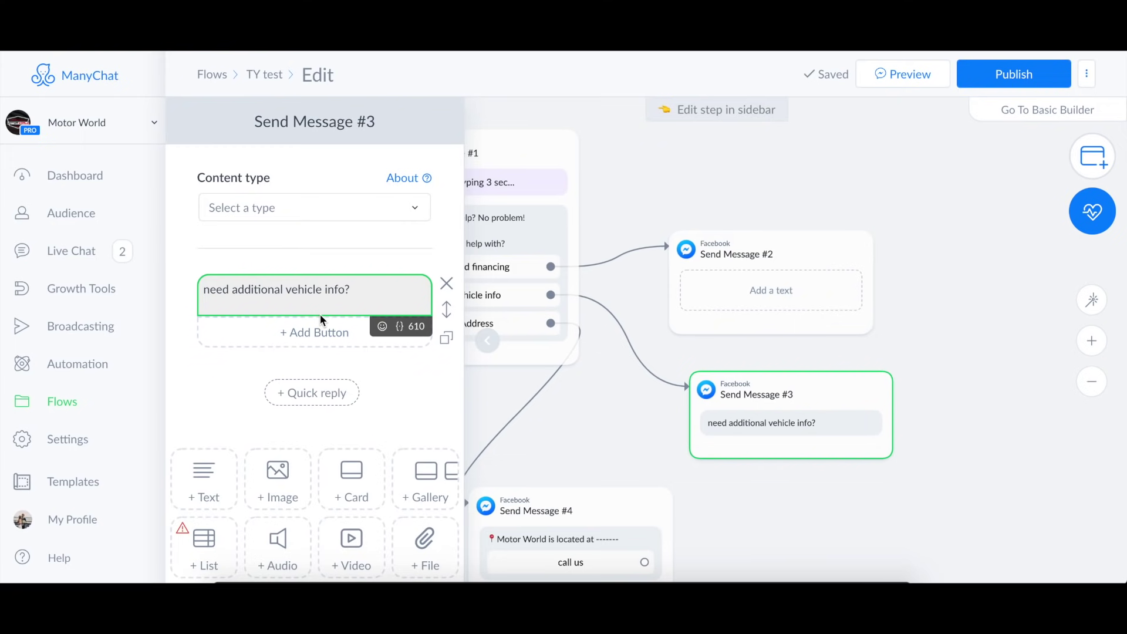
# Add warranty info (leading to new Send Message #5), test drive and inventory buttons to Send Message #3.
pyautogui.click(315, 332)
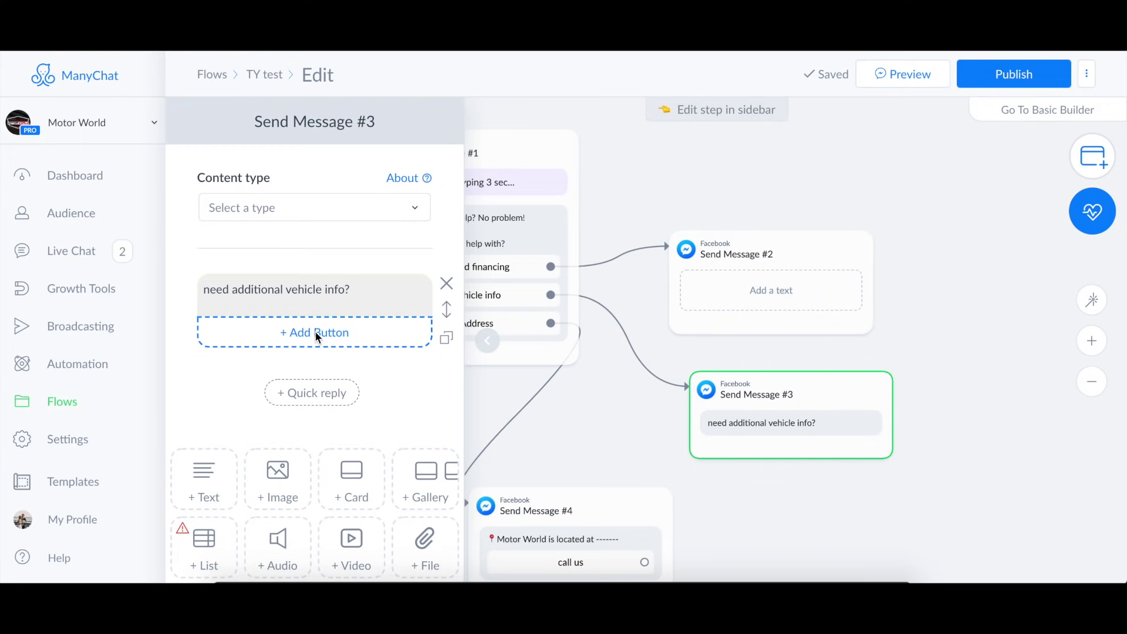
pyautogui.write('warran')
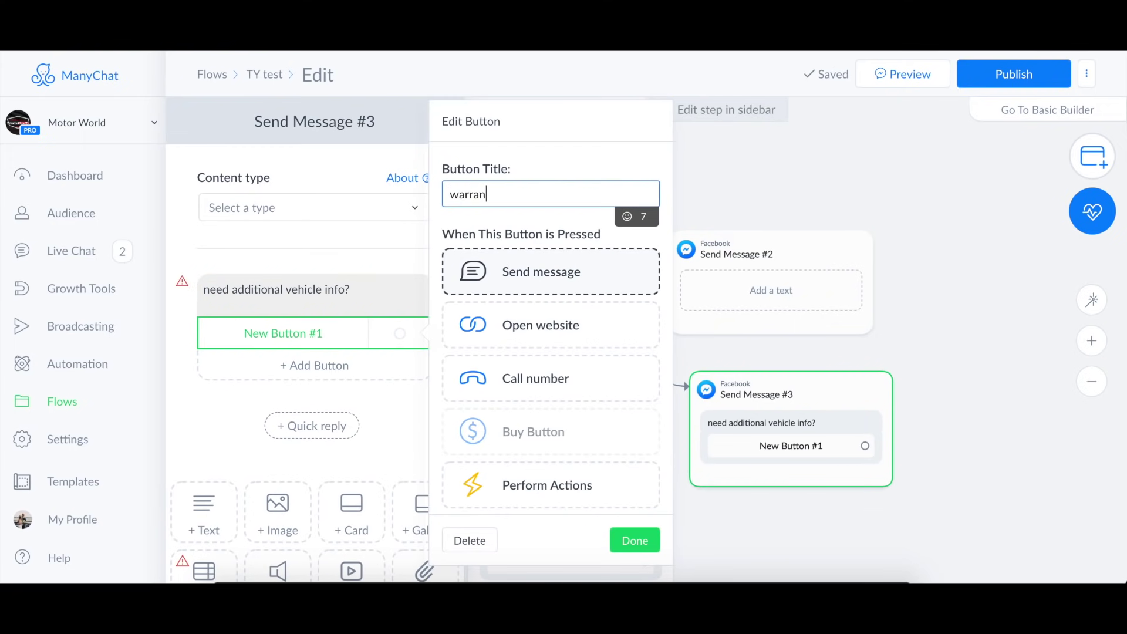
pyautogui.write('ty info')
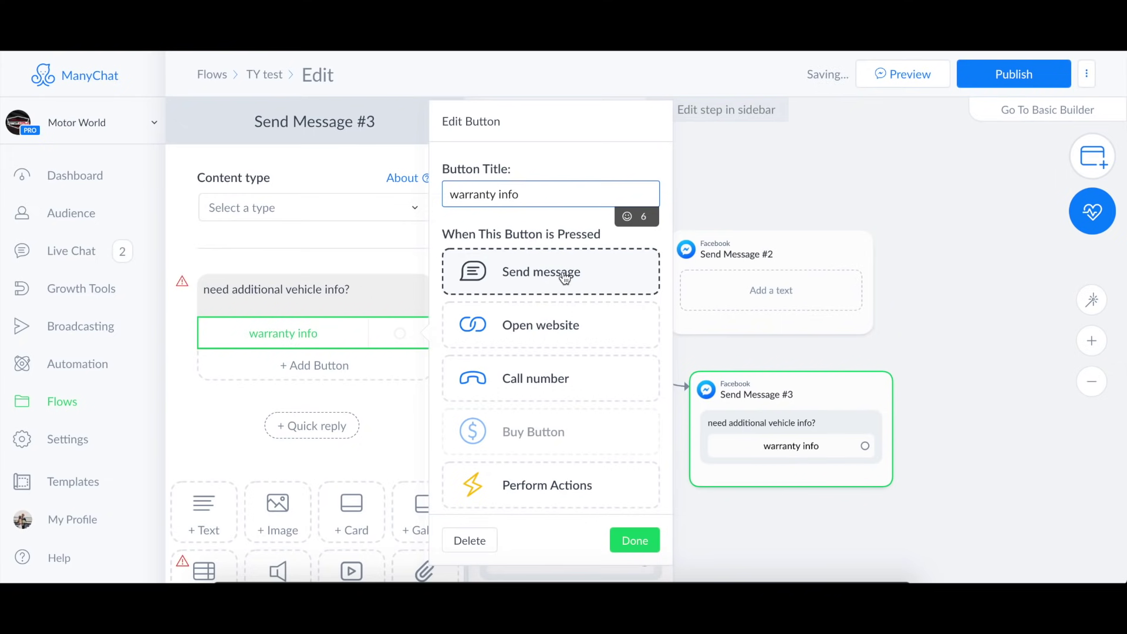
pyautogui.click(563, 276)
pyautogui.click(343, 367)
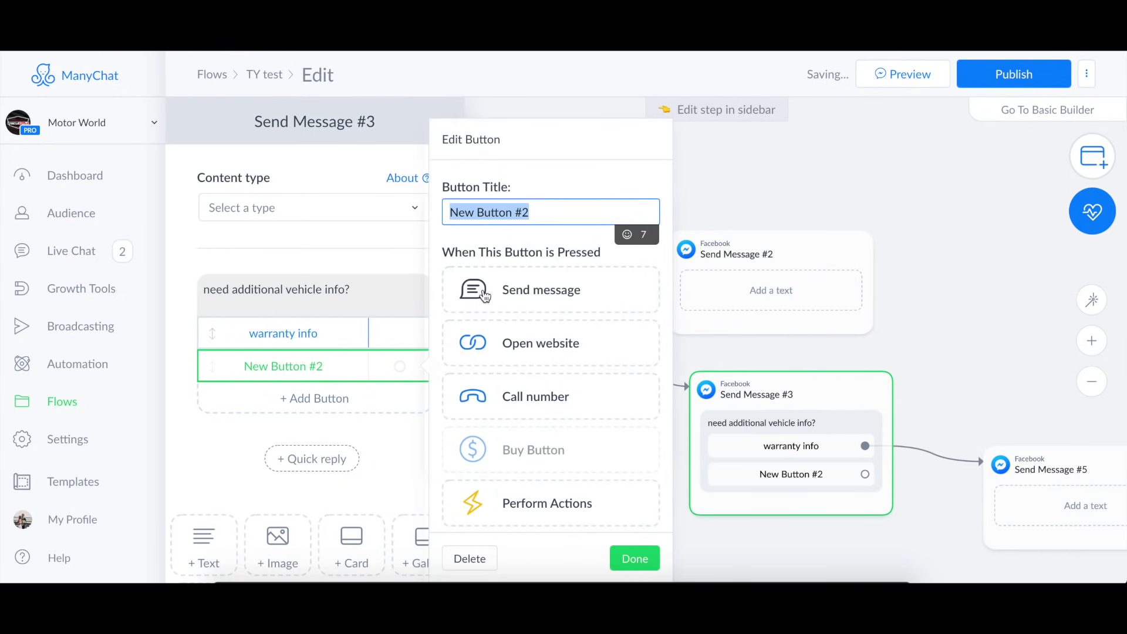
pyautogui.write('test drive')
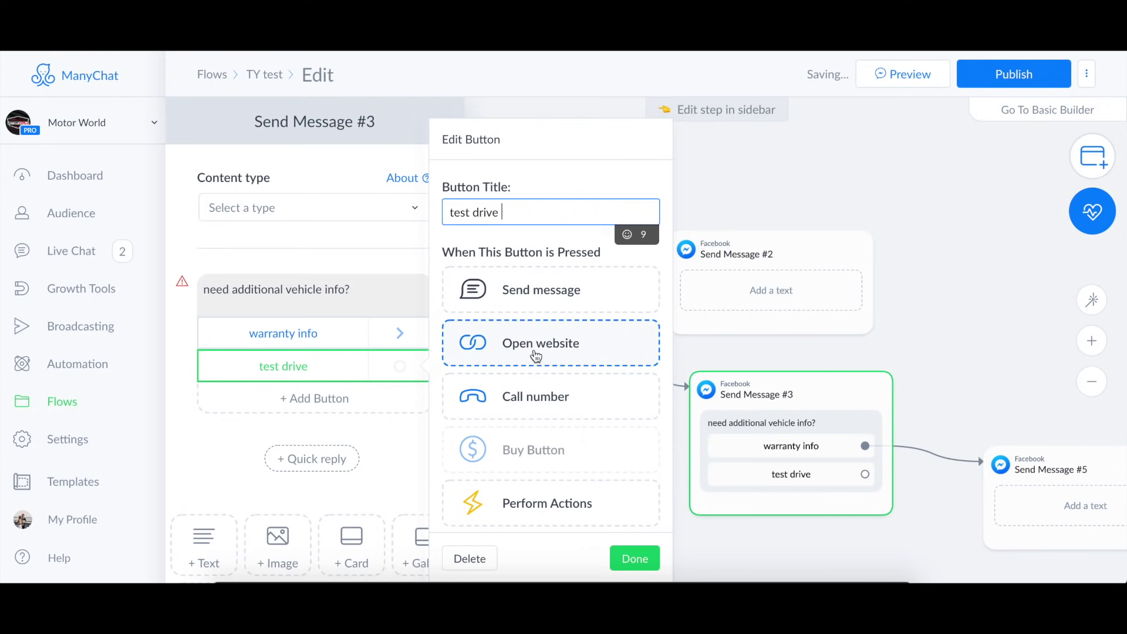
pyautogui.click(320, 401)
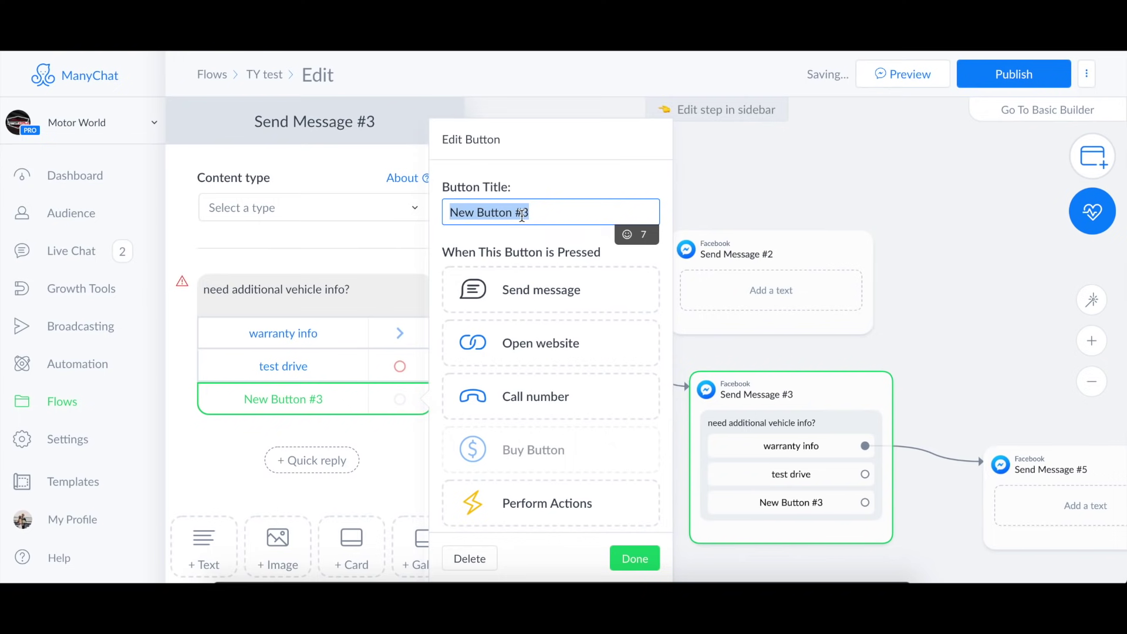
pyautogui.write('in')
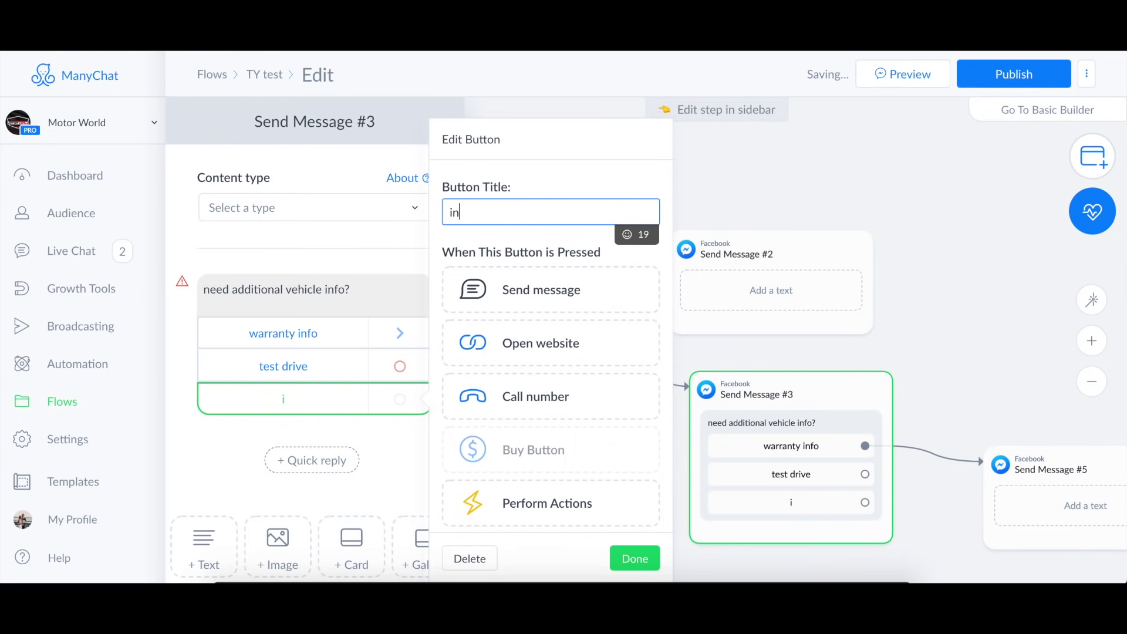
pyautogui.write('ventory')
pyautogui.click(620, 560)
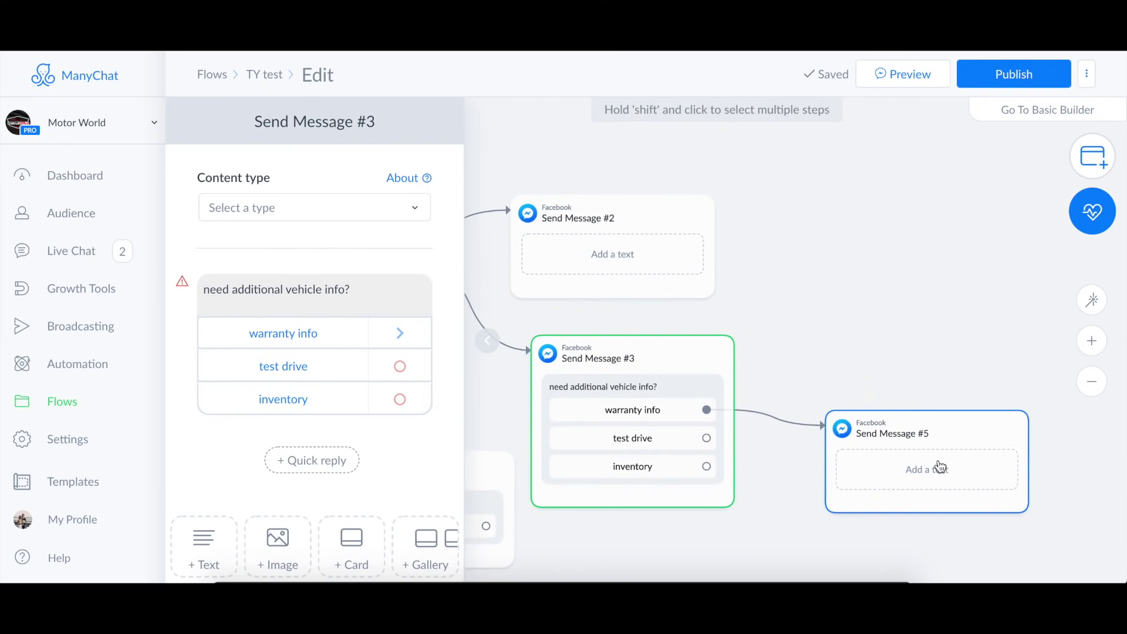
# Give Send Message #5 placeholder text and a 'learn' button that opens a website.
pyautogui.click(939, 467)
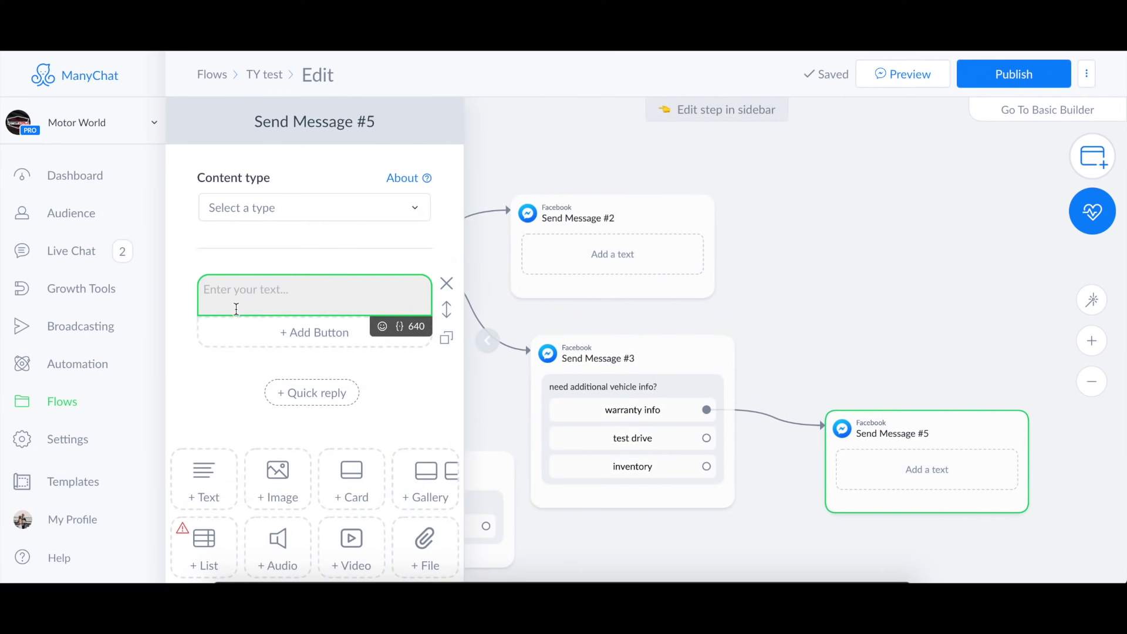
pyautogui.write('qwdfoiqwuefoieqwf oifw')
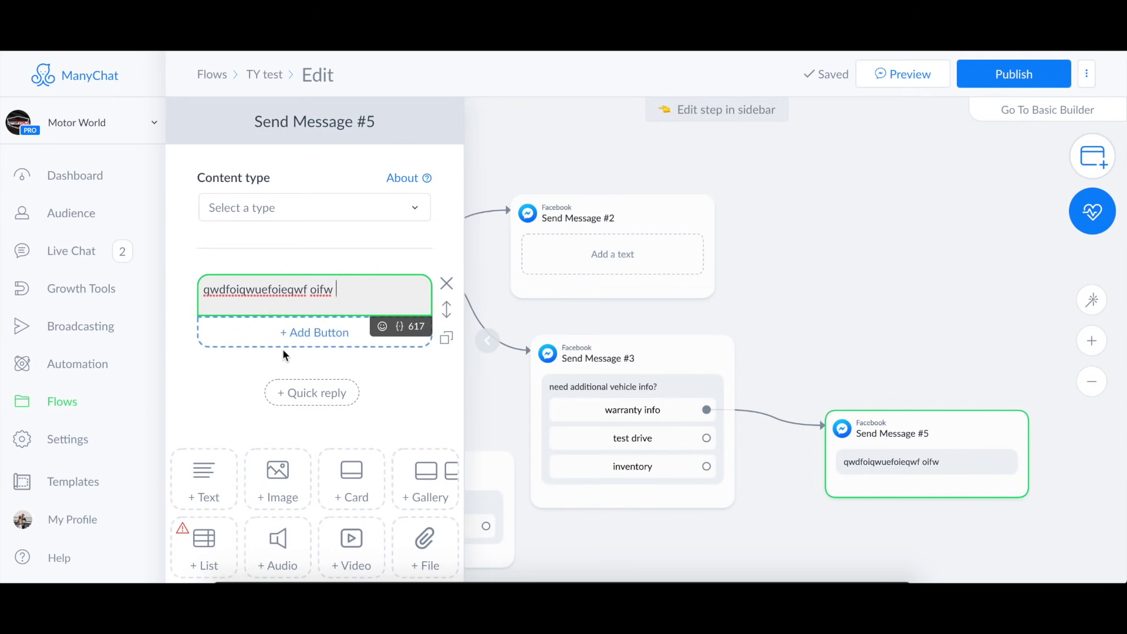
pyautogui.click(297, 332)
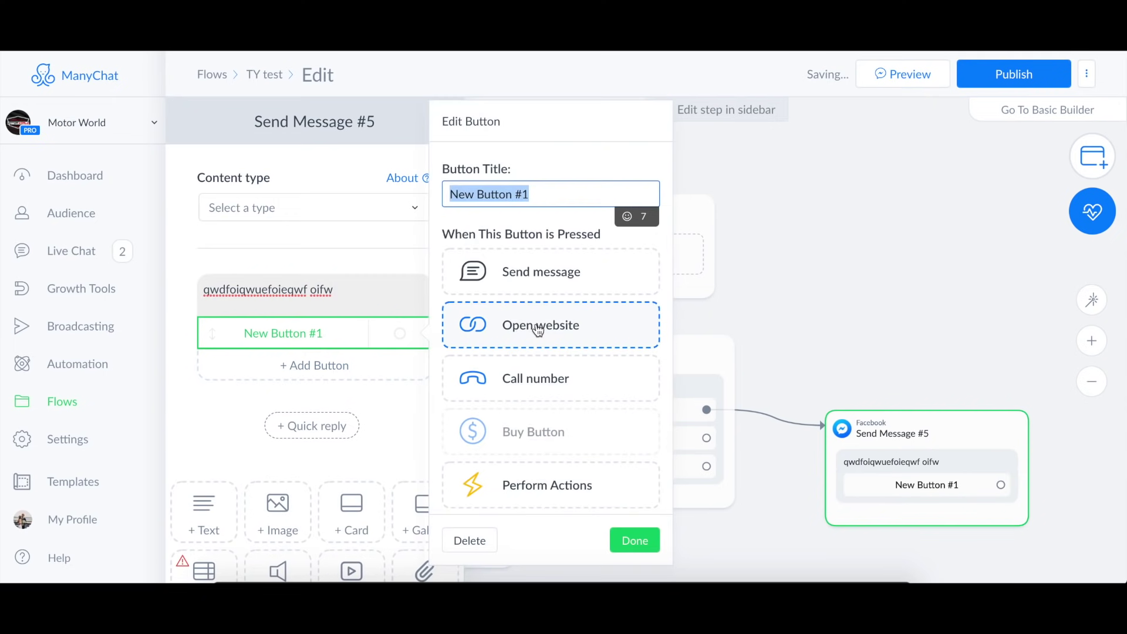
pyautogui.write('learn')
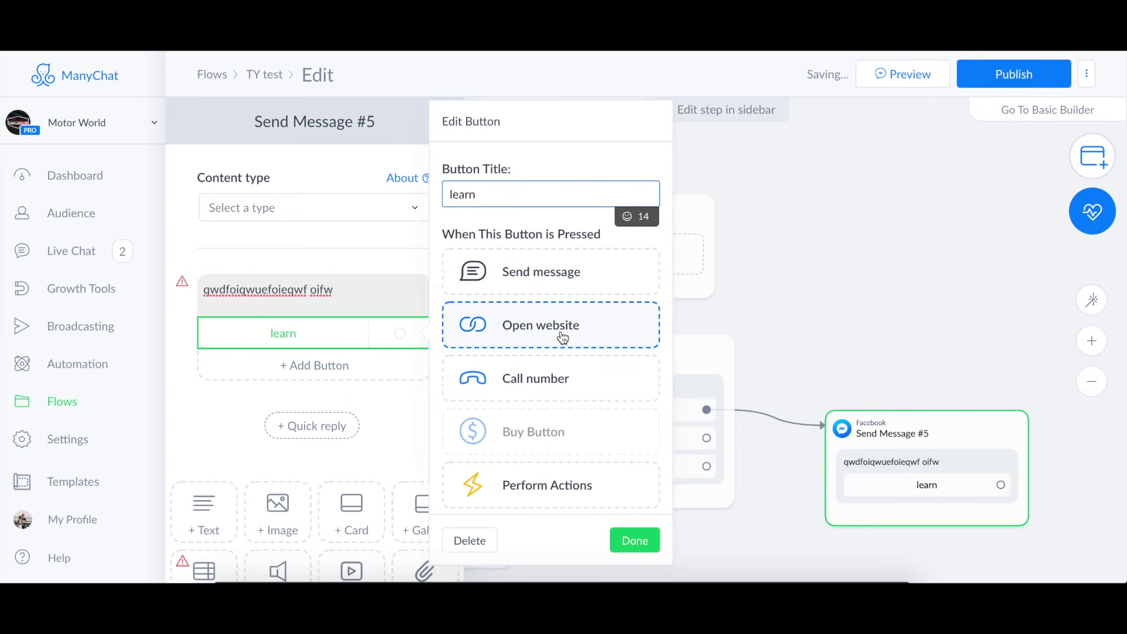
pyautogui.click(561, 333)
# Add a 'call us' phone-number button and a correctly spelled 'financing' website button.
pyautogui.click(359, 372)
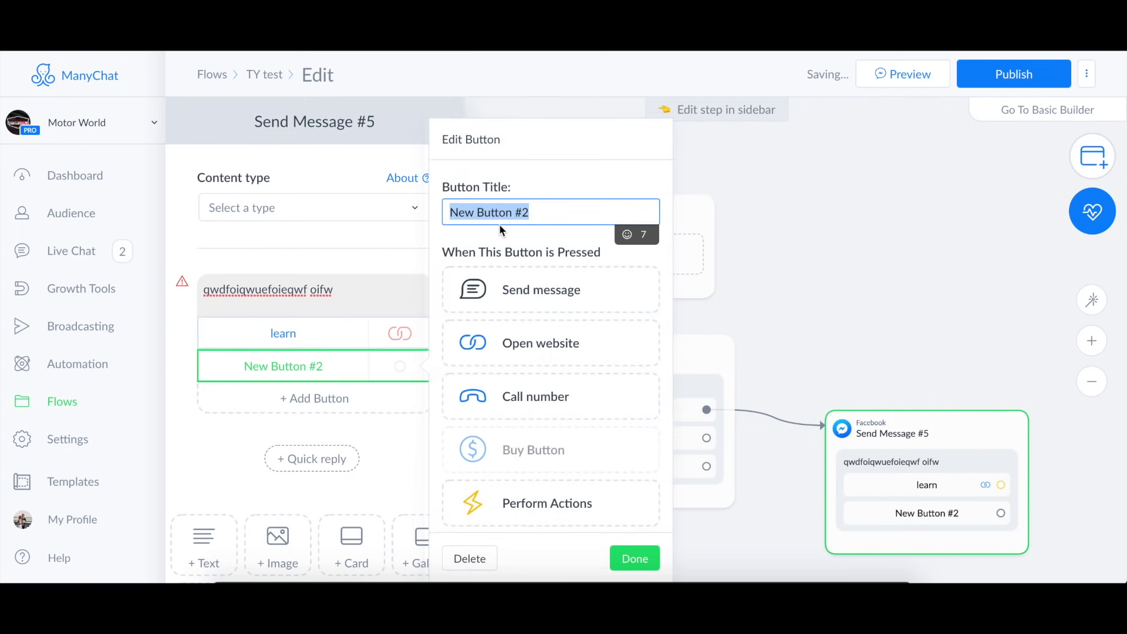
pyautogui.write('call us')
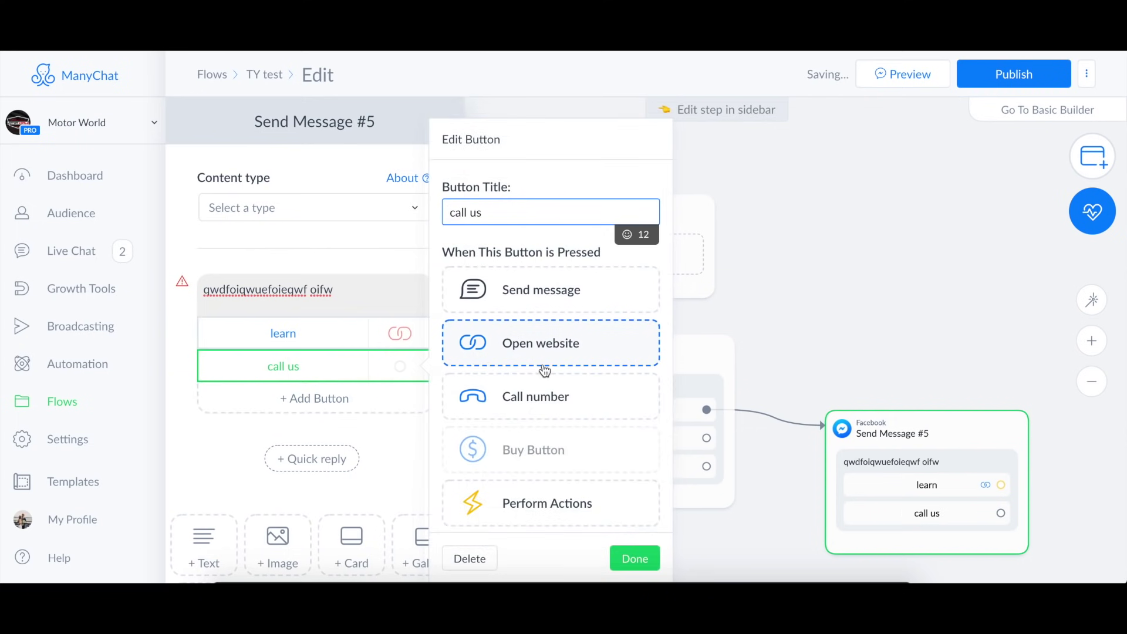
pyautogui.click(536, 396)
pyautogui.click(314, 399)
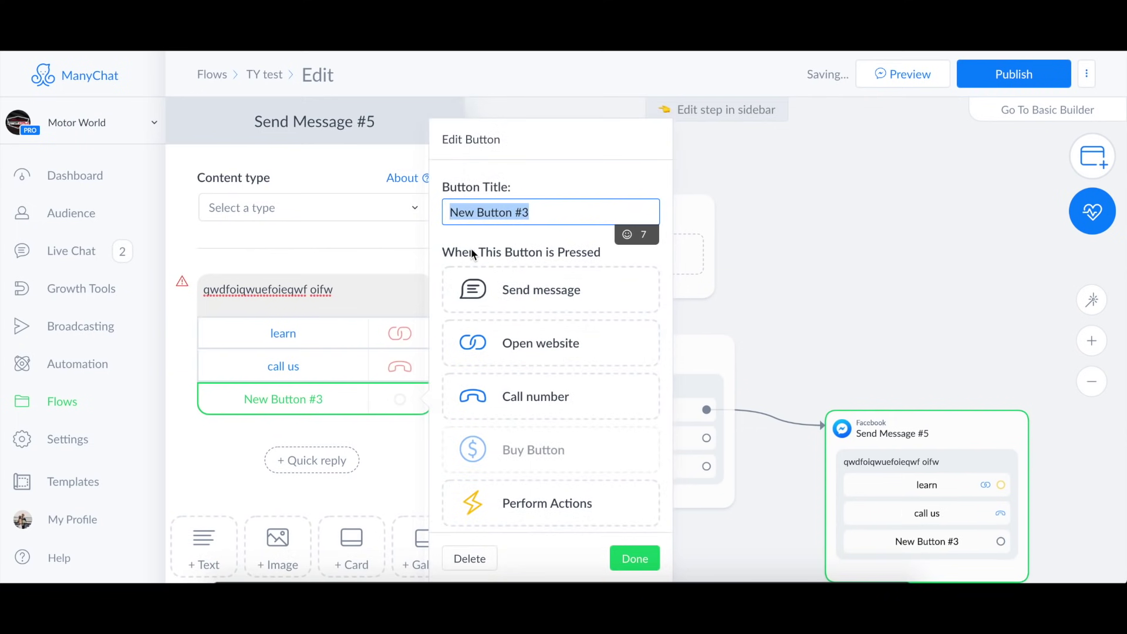
pyautogui.write('fianncing')
pyautogui.rightClick(476, 213)
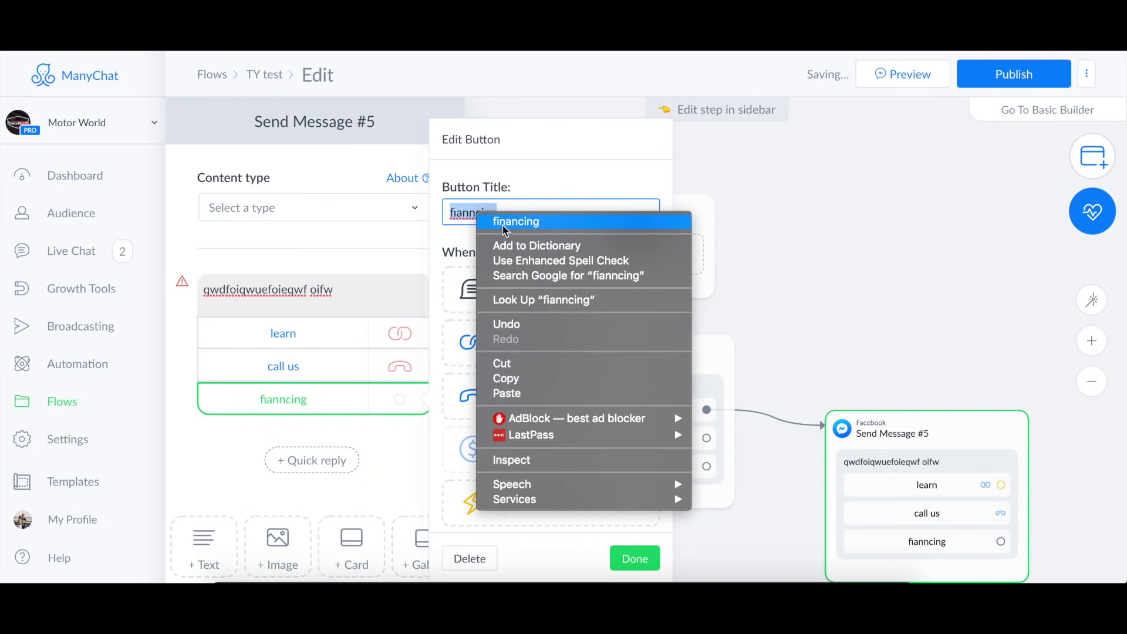
pyautogui.click(503, 225)
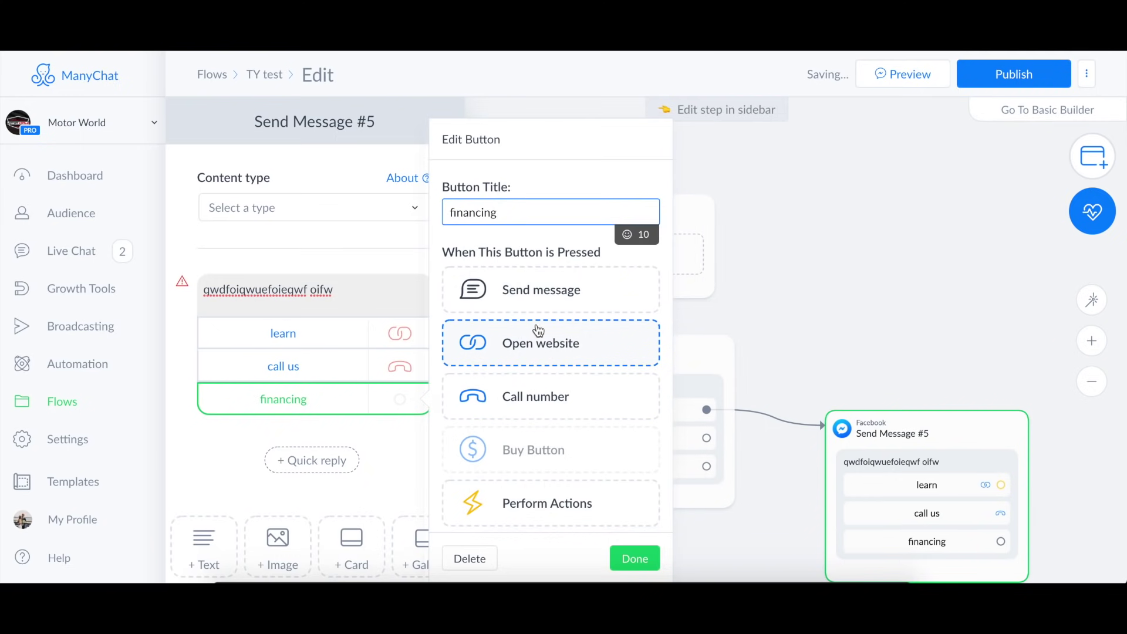
pyautogui.click(538, 330)
pyautogui.click(855, 320)
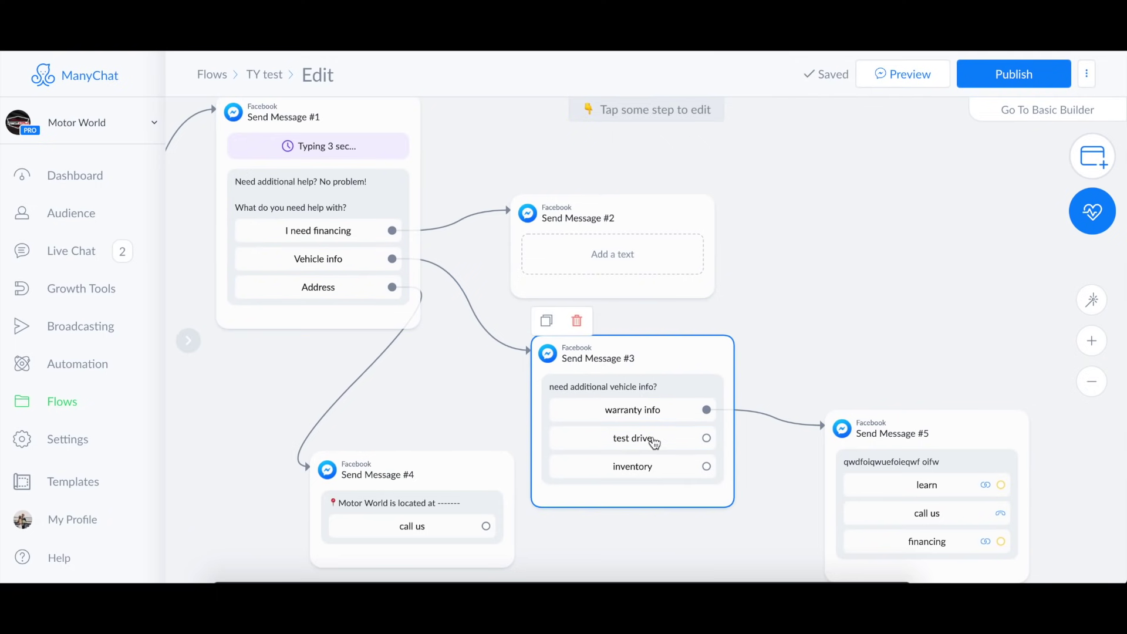
# Give Send Message #2 placeholder text and a button that dials a phone number.
pyautogui.scroll(-1, 944, 285)
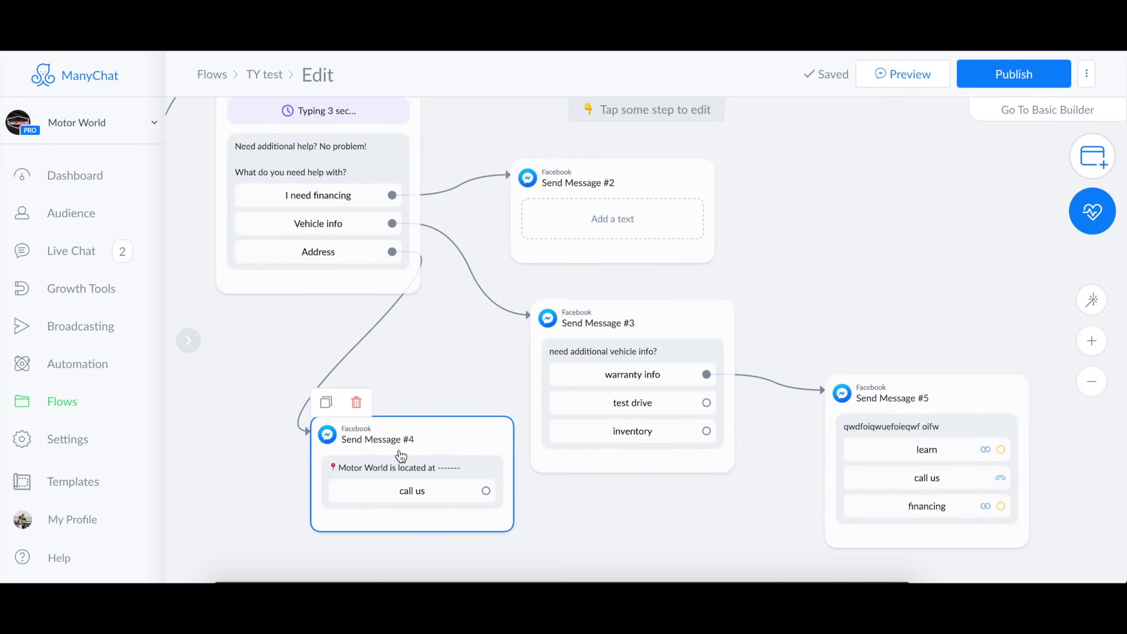
pyautogui.scroll(1, 464, 364)
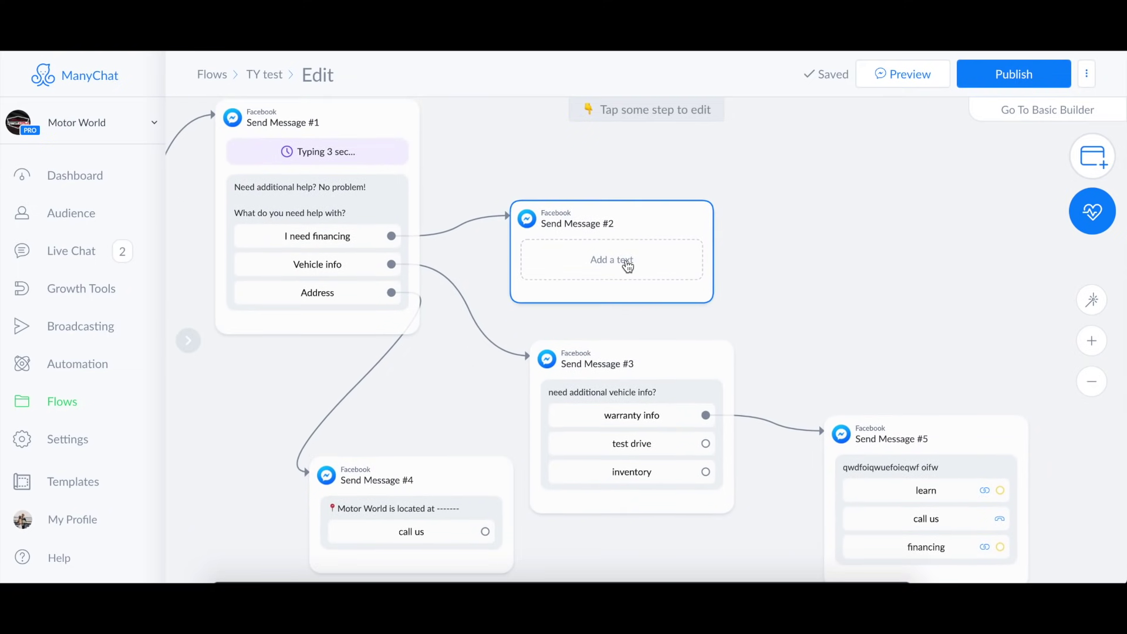
pyautogui.click(627, 265)
pyautogui.write('wuhfiouhfoiwhufpi')
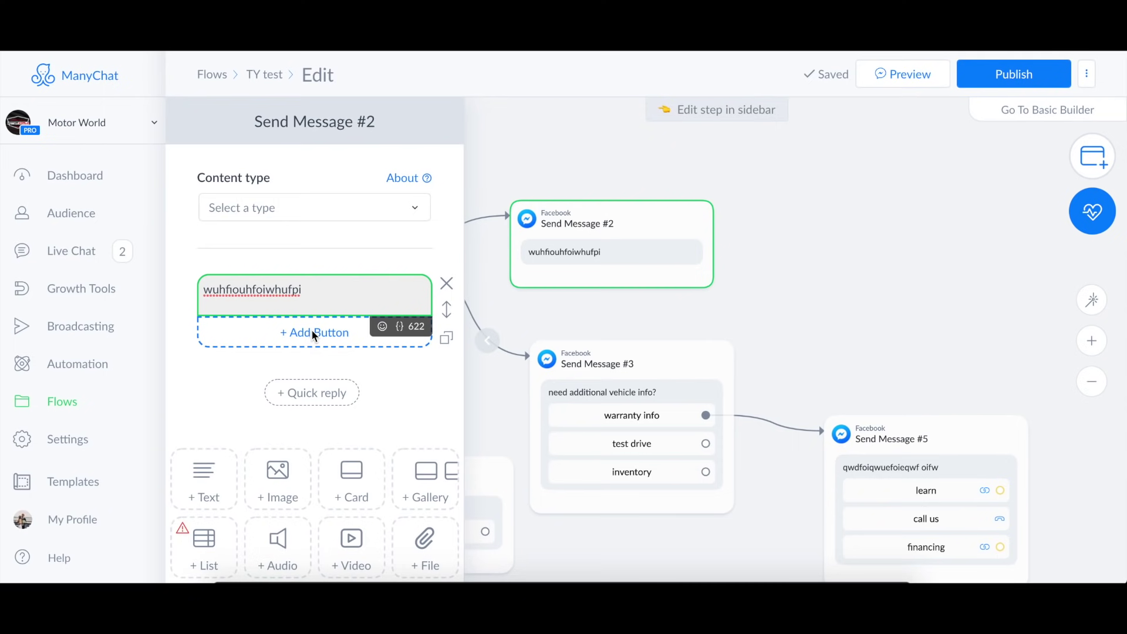
pyautogui.click(319, 333)
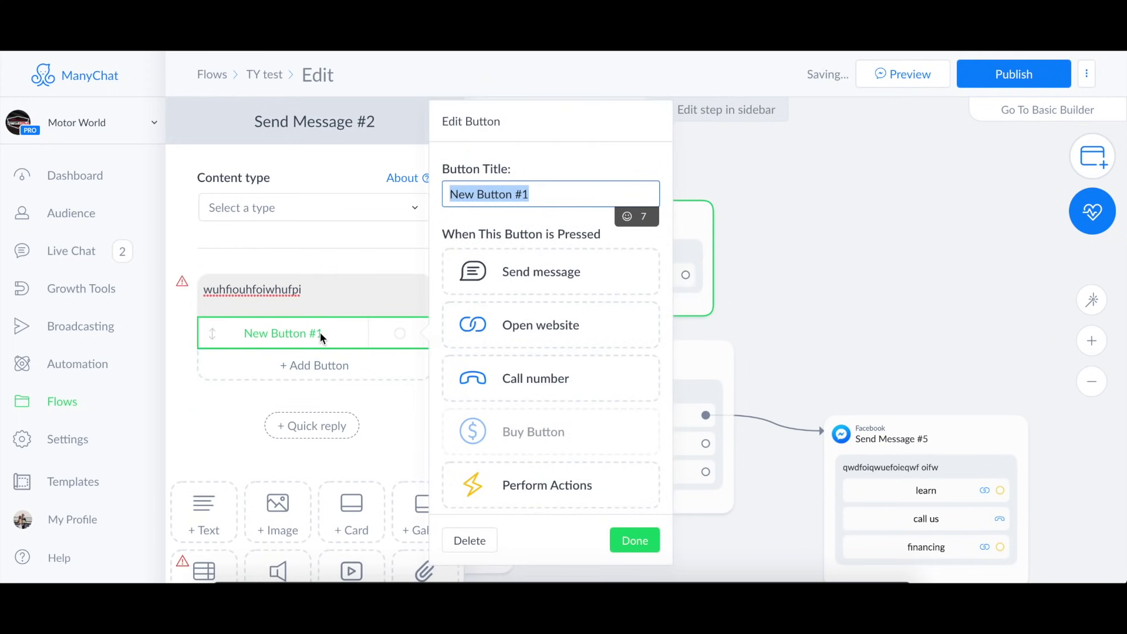
pyautogui.click(539, 381)
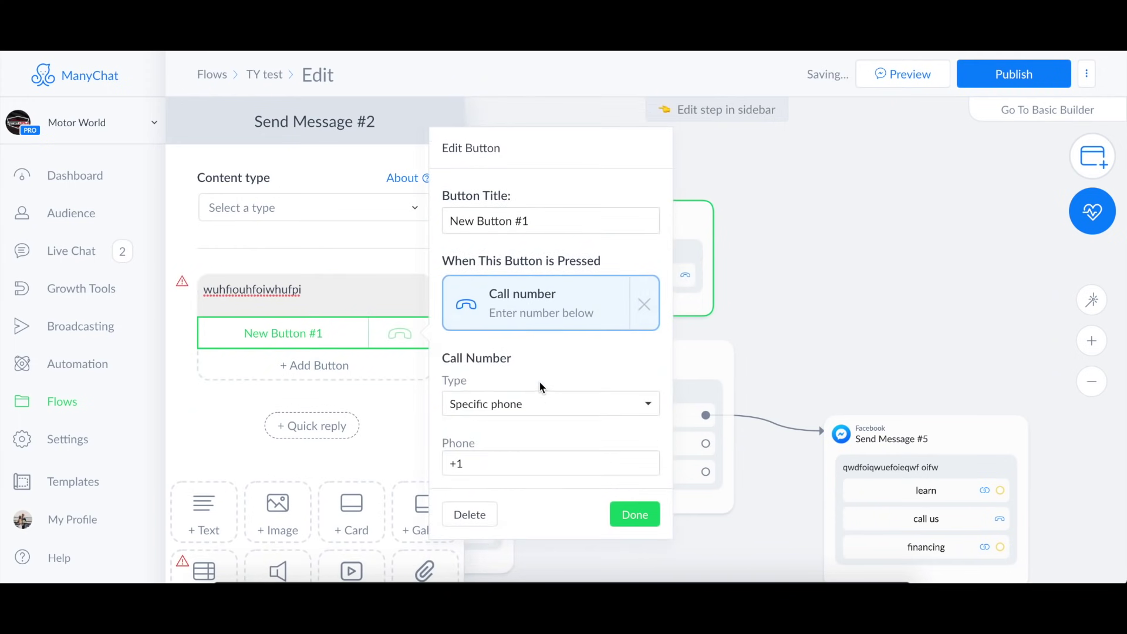
# Add two more Send Message #2 buttons that open websites.
pyautogui.click(332, 358)
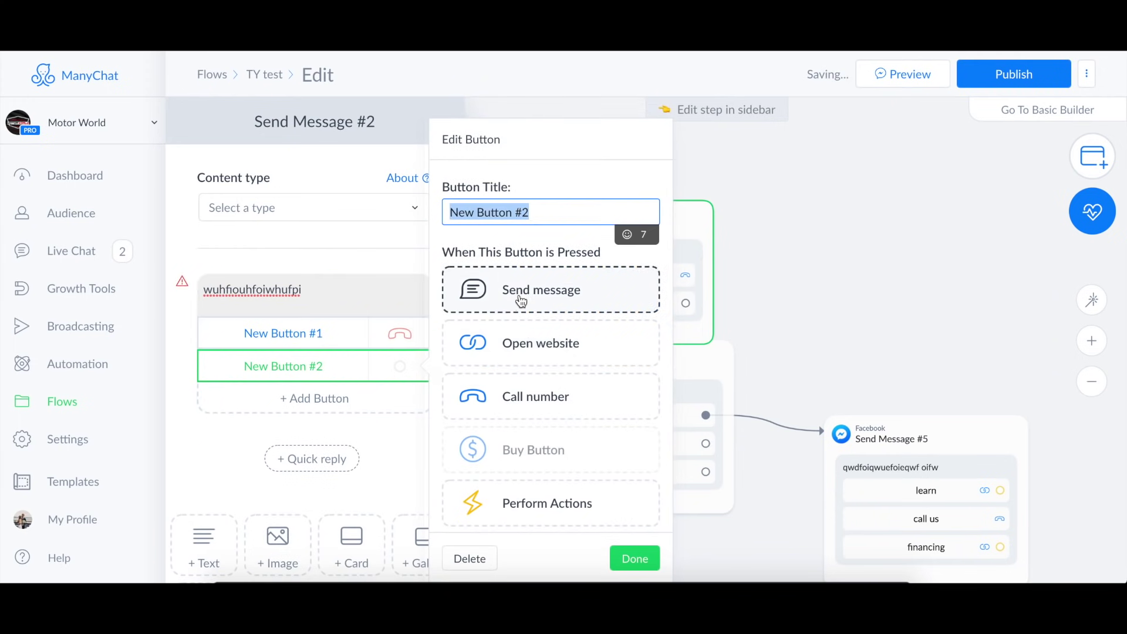
pyautogui.click(536, 341)
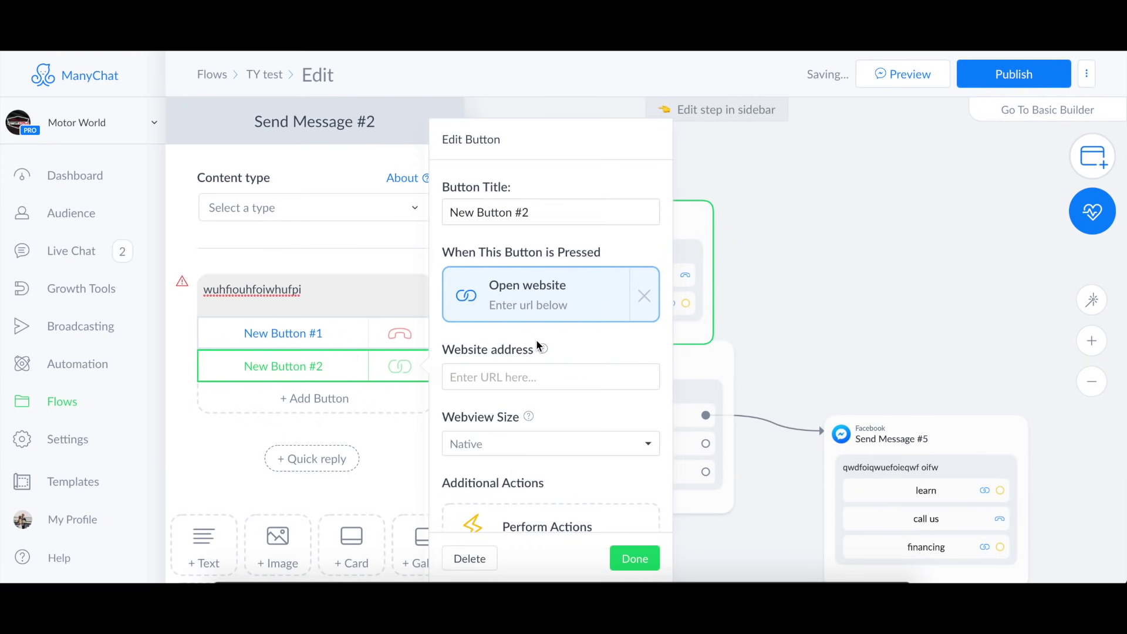
pyautogui.click(294, 396)
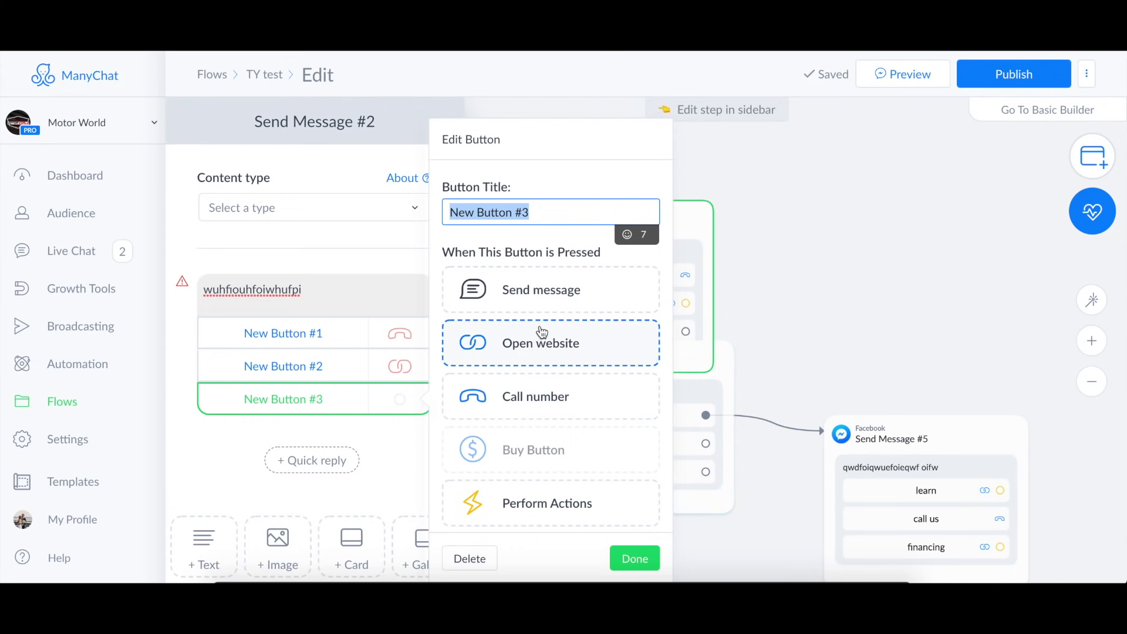
pyautogui.click(558, 351)
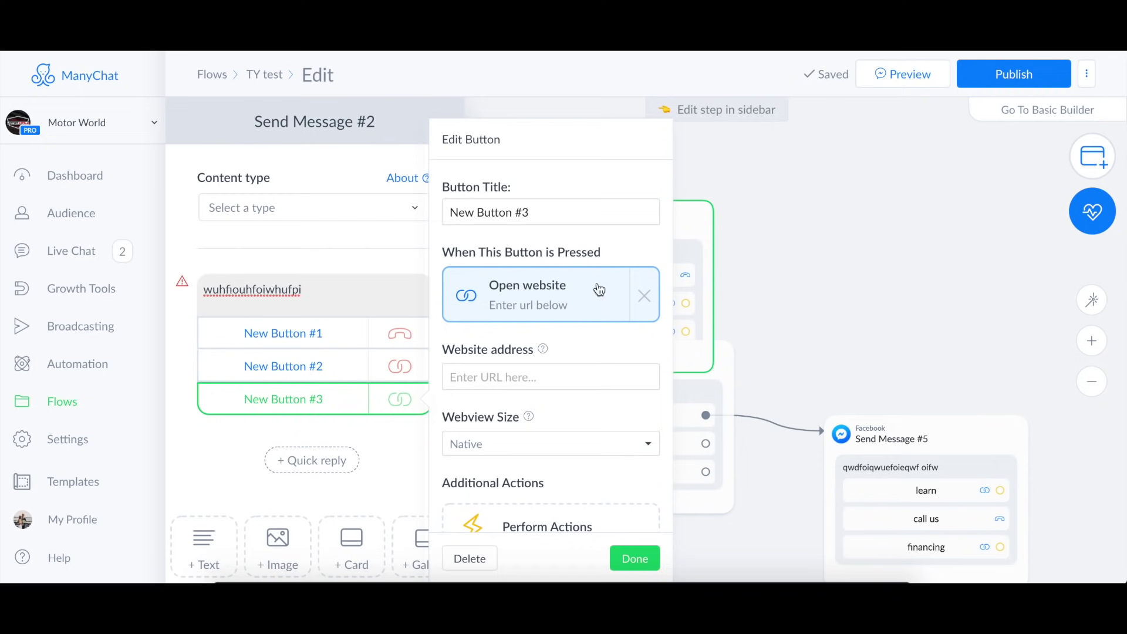
pyautogui.click(794, 233)
pyautogui.click(646, 249)
# Move Send Message #2 up and add the user-input question 'Still need help? Type "yes" below!'.
pyautogui.moveTo(678, 229); pyautogui.dragTo(682, 188)
pyautogui.scroll(-3, 372, 310)
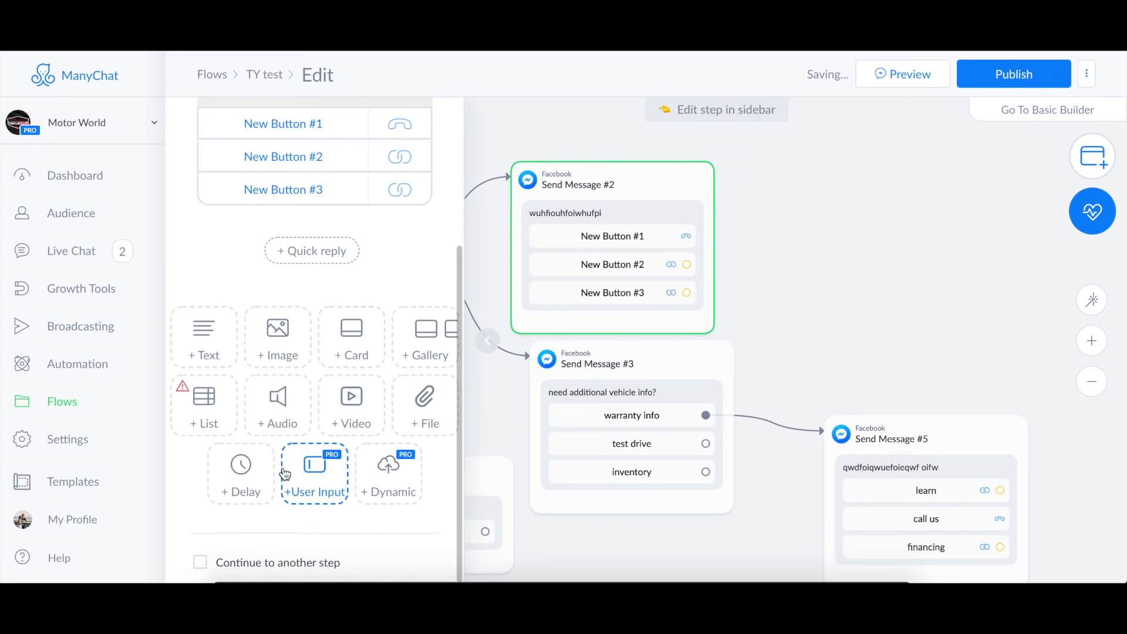
pyautogui.moveTo(305, 490); pyautogui.dragTo(301, 220)
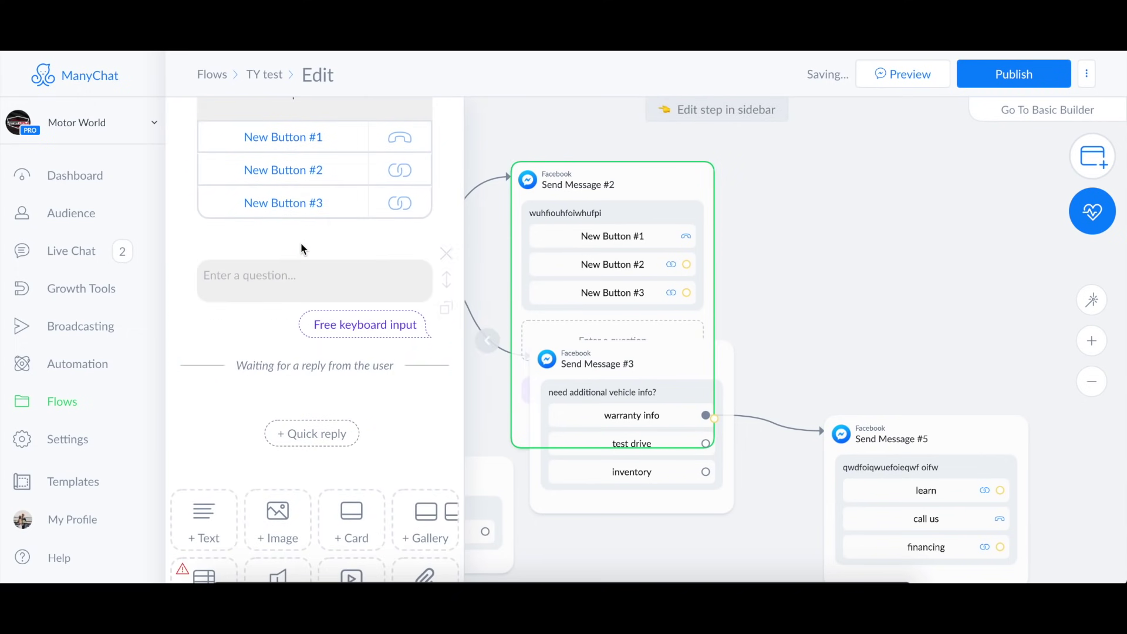
pyautogui.click(282, 273)
pyautogui.write('Still ne')
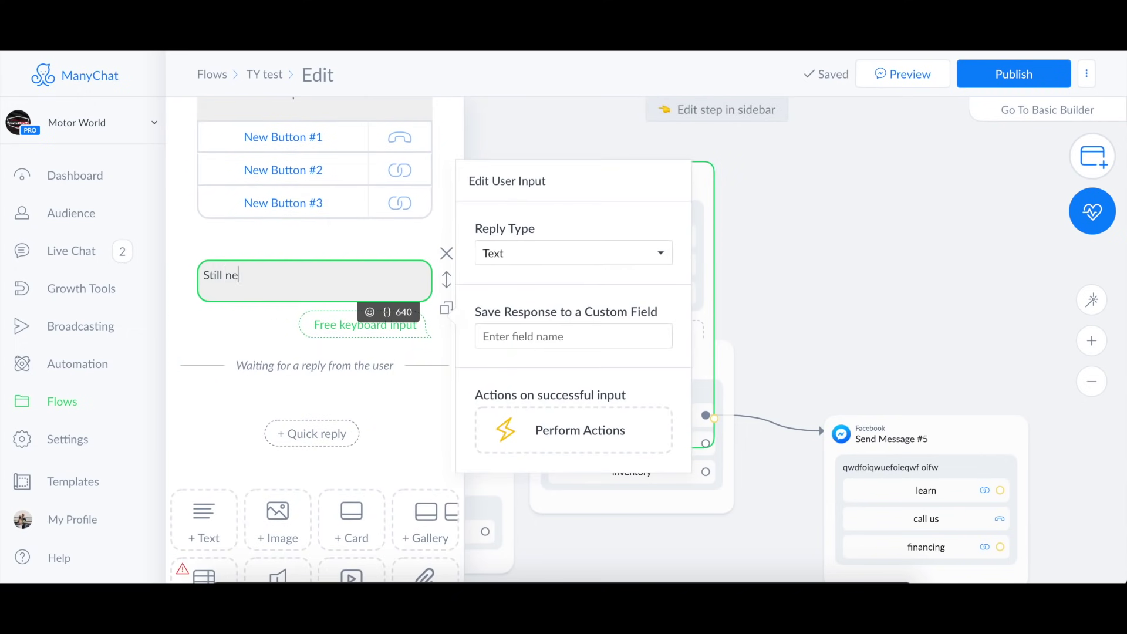
pyautogui.write('ed help? Type "yes" below!')
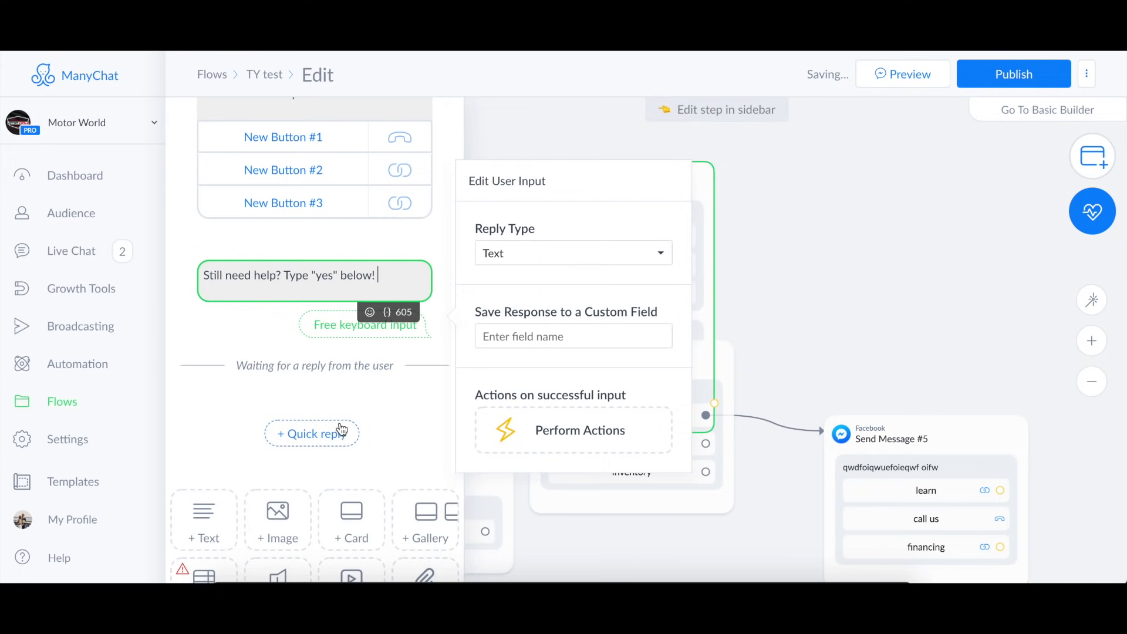
pyautogui.click(357, 409)
# Let the user's reply continue to a new Send Message #6.
pyautogui.scroll(-2, 358, 344)
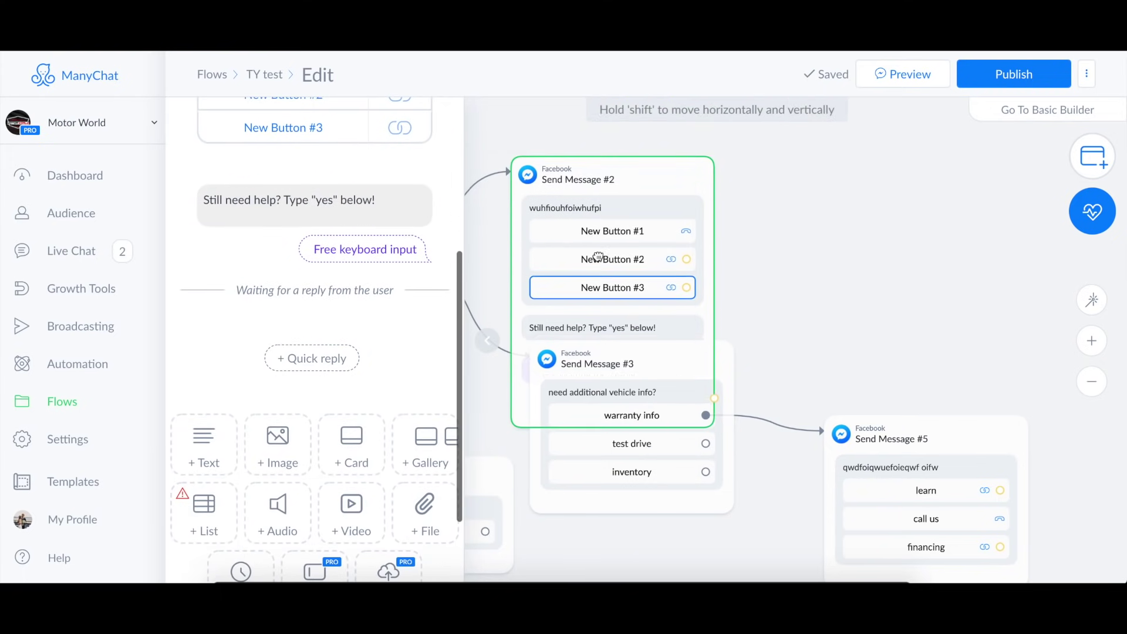
pyautogui.scroll(-3, 341, 337)
pyautogui.click(200, 563)
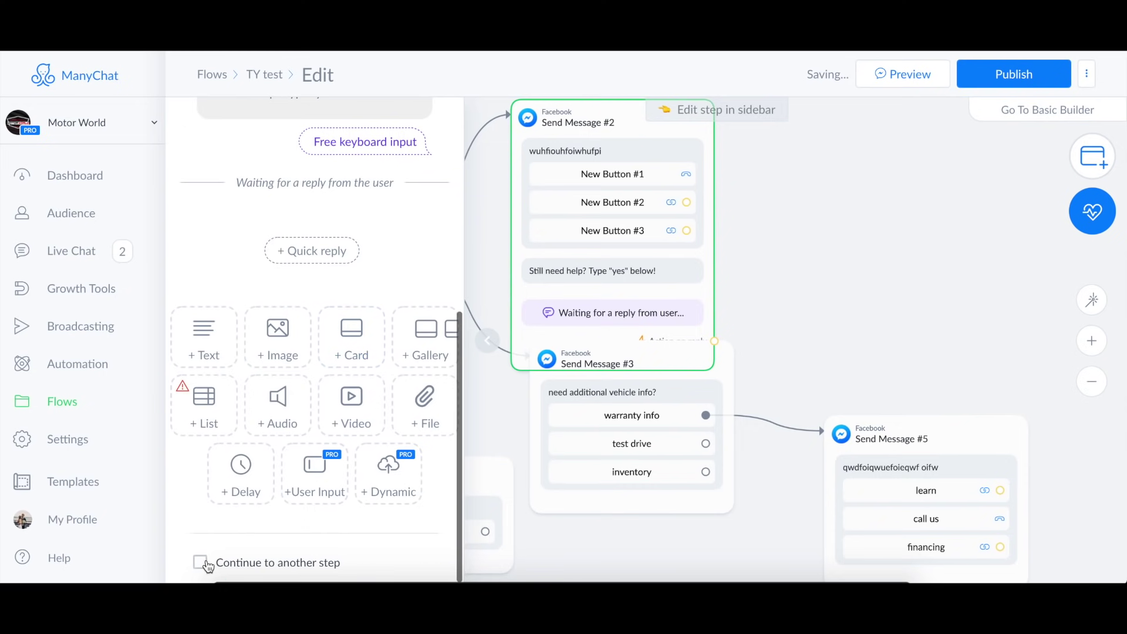
pyautogui.scroll(-2, 698, 333)
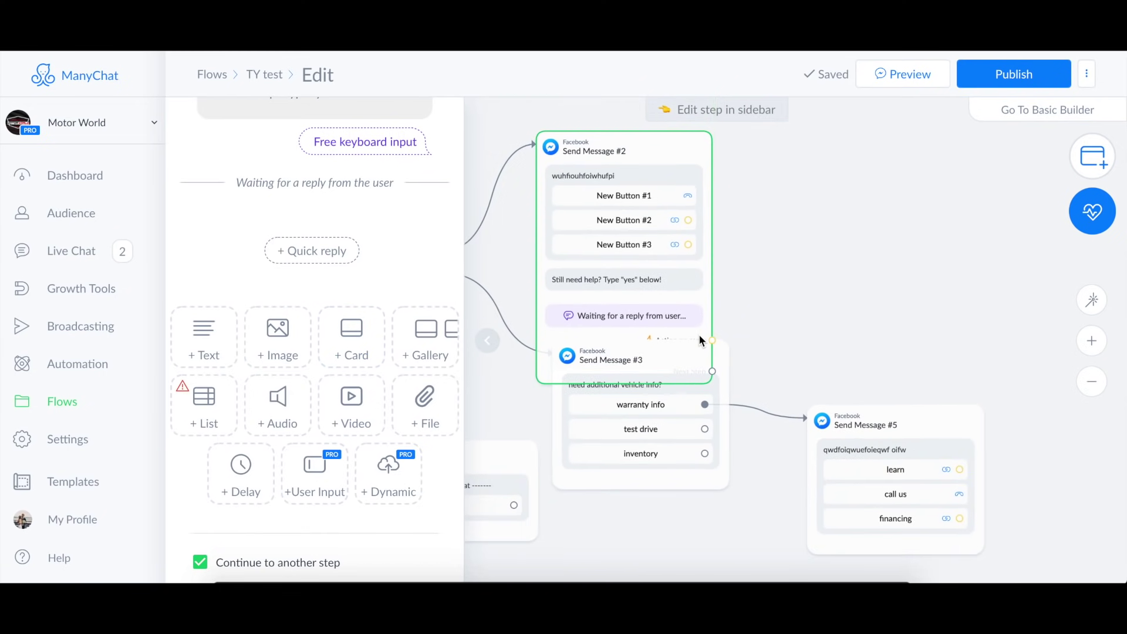
pyautogui.scroll(-2, 350, 526)
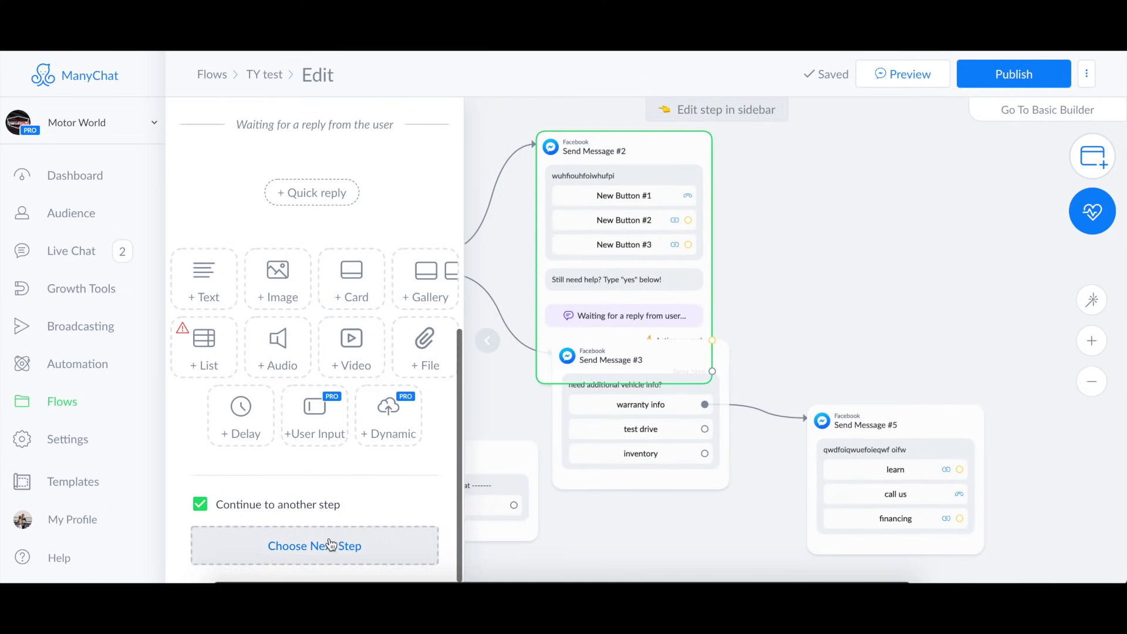
pyautogui.click(327, 544)
# Connect Send Message #2 to a new Send Message #6 and give it a 3-second typing delay.
pyautogui.click(558, 284)
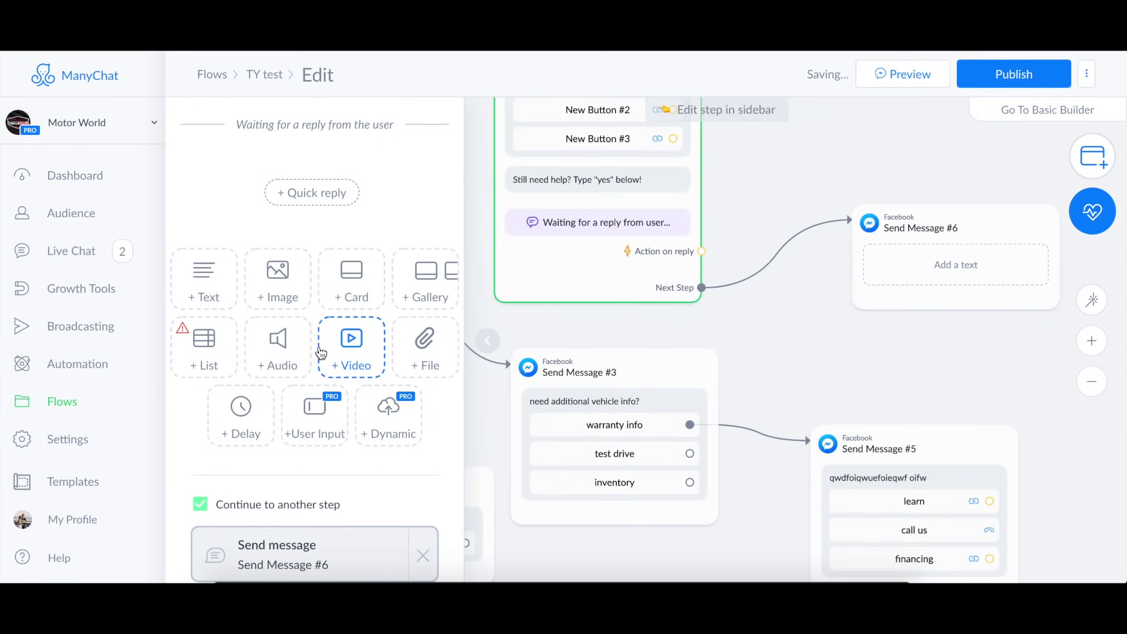
pyautogui.scroll(-1, 321, 352)
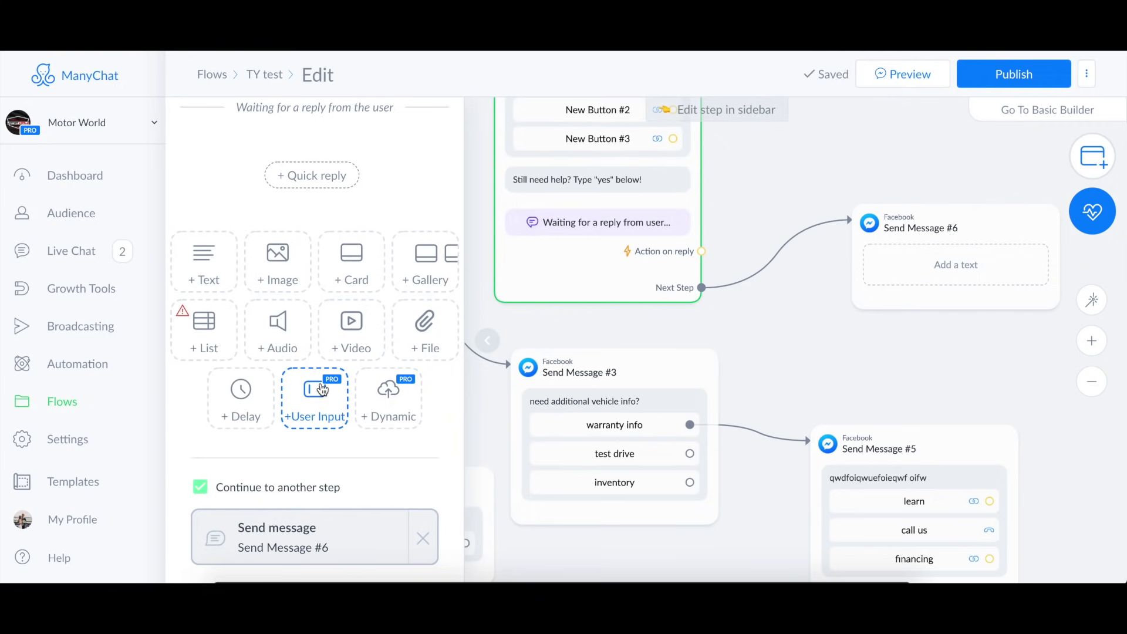
pyautogui.scroll(2, 808, 279)
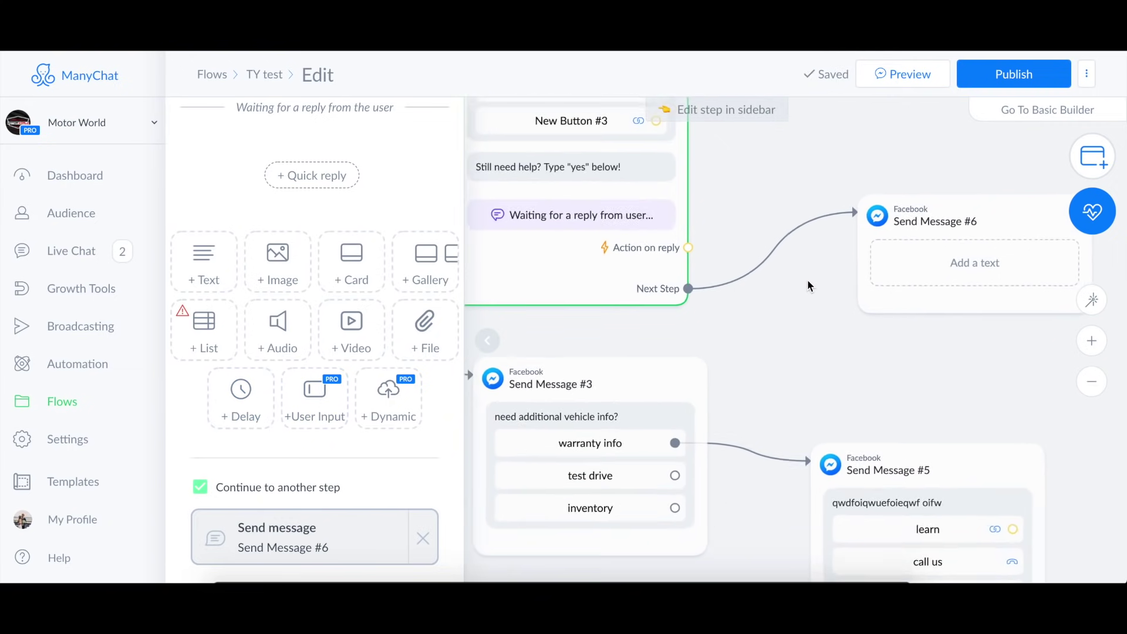
pyautogui.click(944, 272)
pyautogui.click(241, 470)
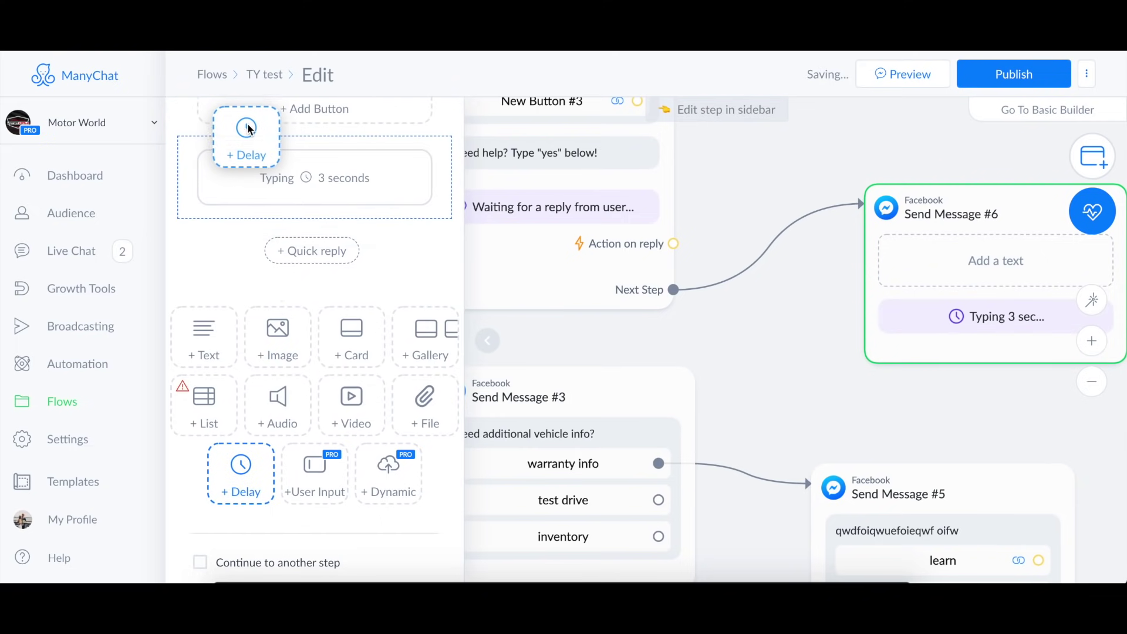
# Add a 3-second typing delay to the start of Send Message #3.
pyautogui.click(620, 402)
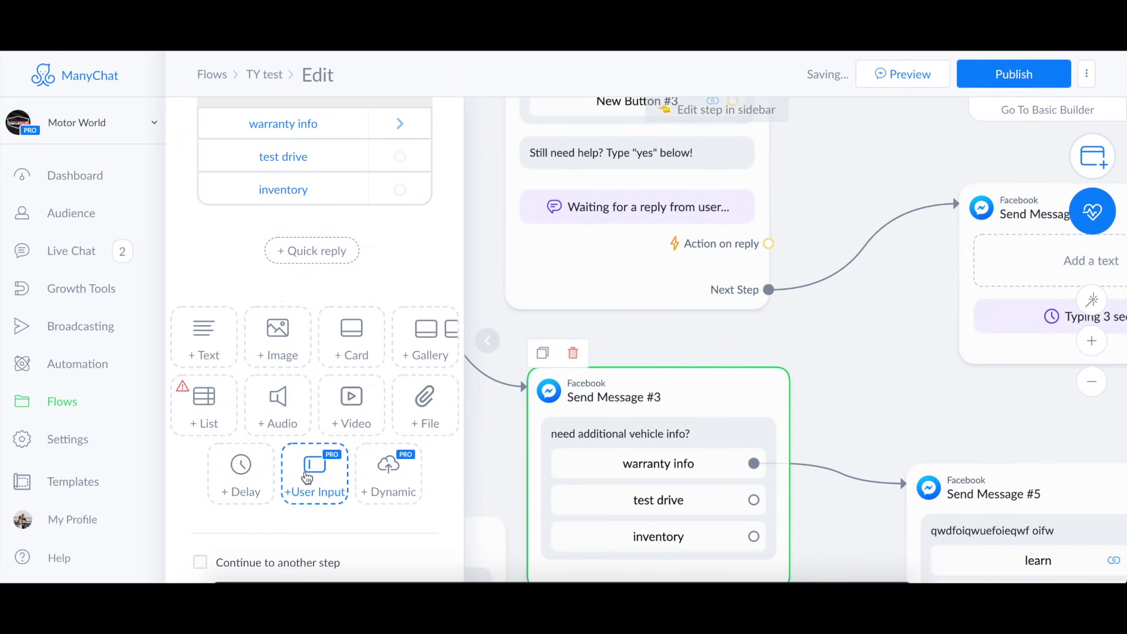
pyautogui.scroll(2, 260, 487)
pyautogui.scroll(-2, 339, 257)
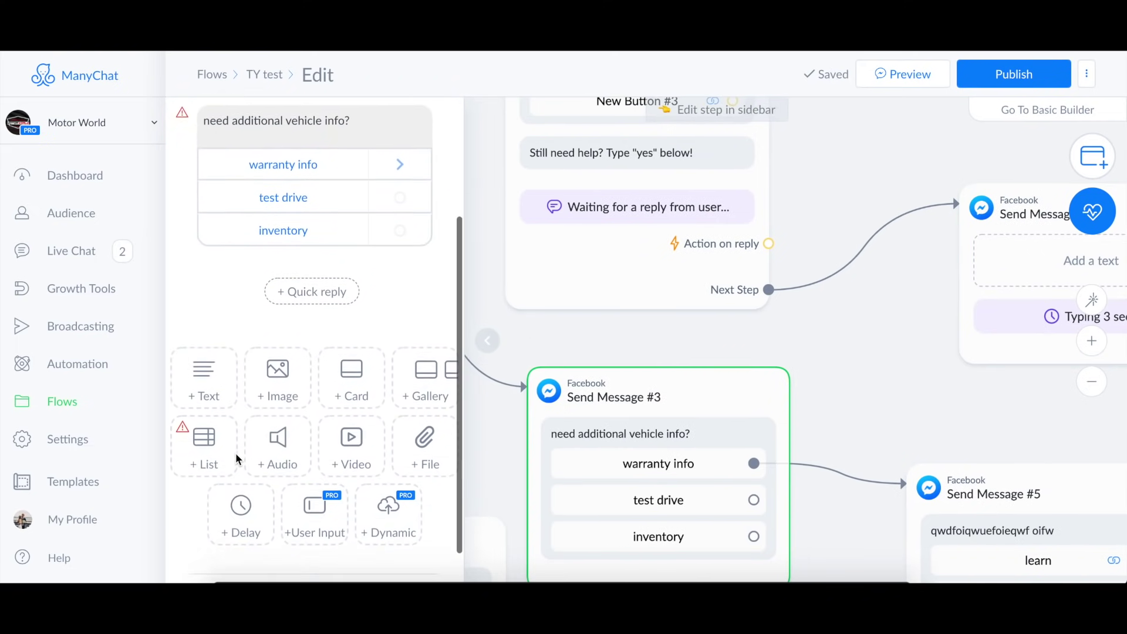
pyautogui.moveTo(241, 525); pyautogui.dragTo(257, 267)
pyautogui.click(921, 359)
pyautogui.scroll(-2, 889, 337)
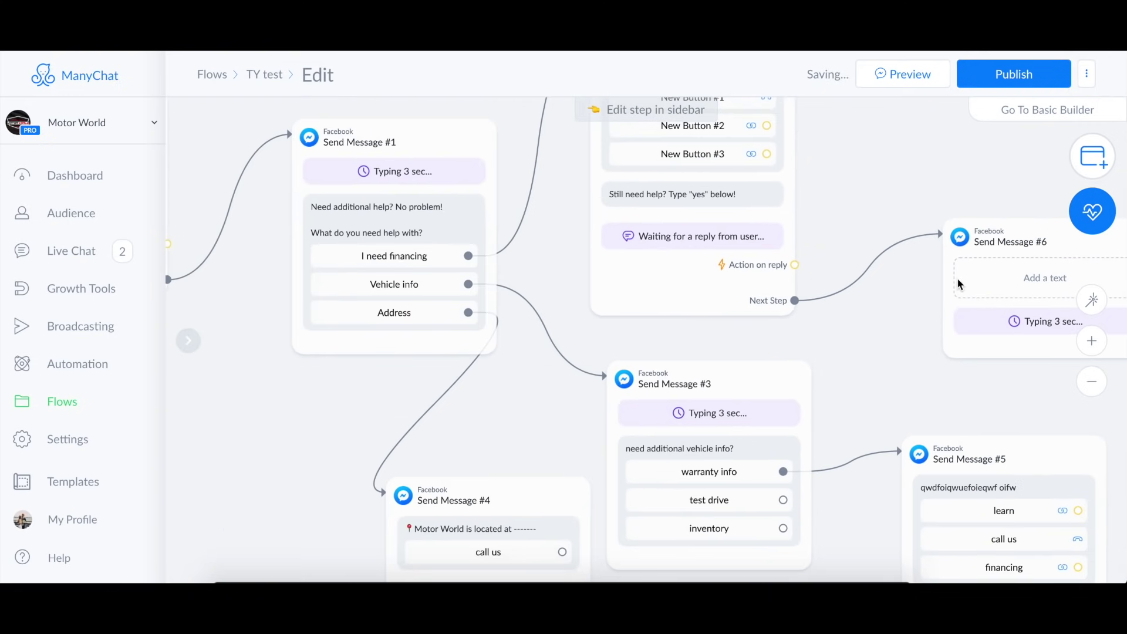
pyautogui.click(957, 281)
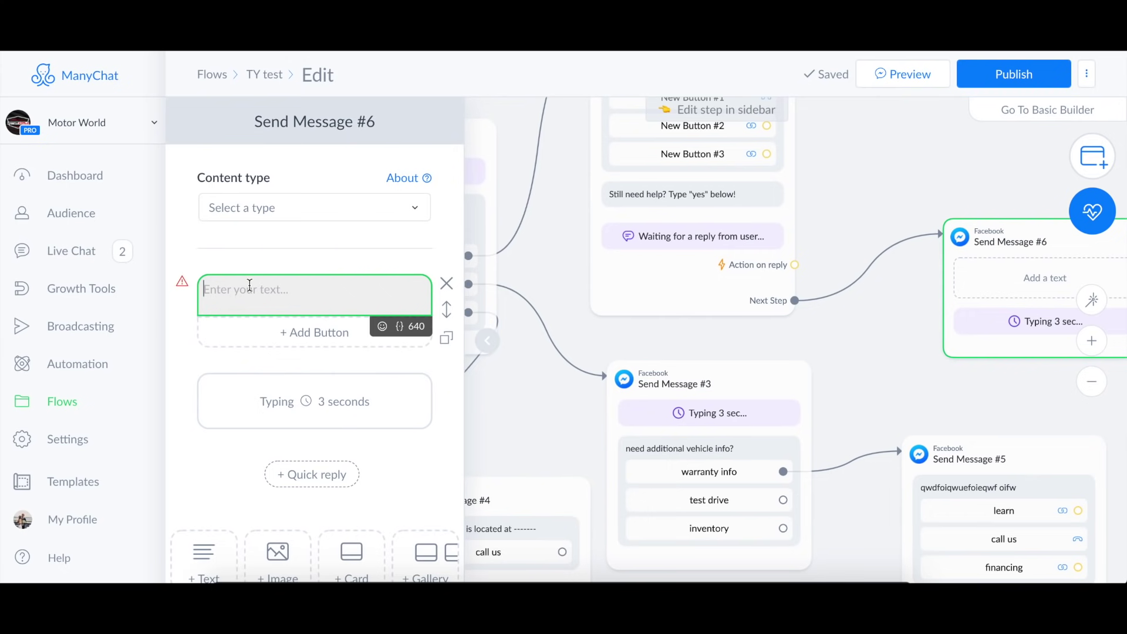
# Write 'still need help? Call us below!' in Send Message #6 and add a Call number button.
pyautogui.write('still need help? Call us bel')
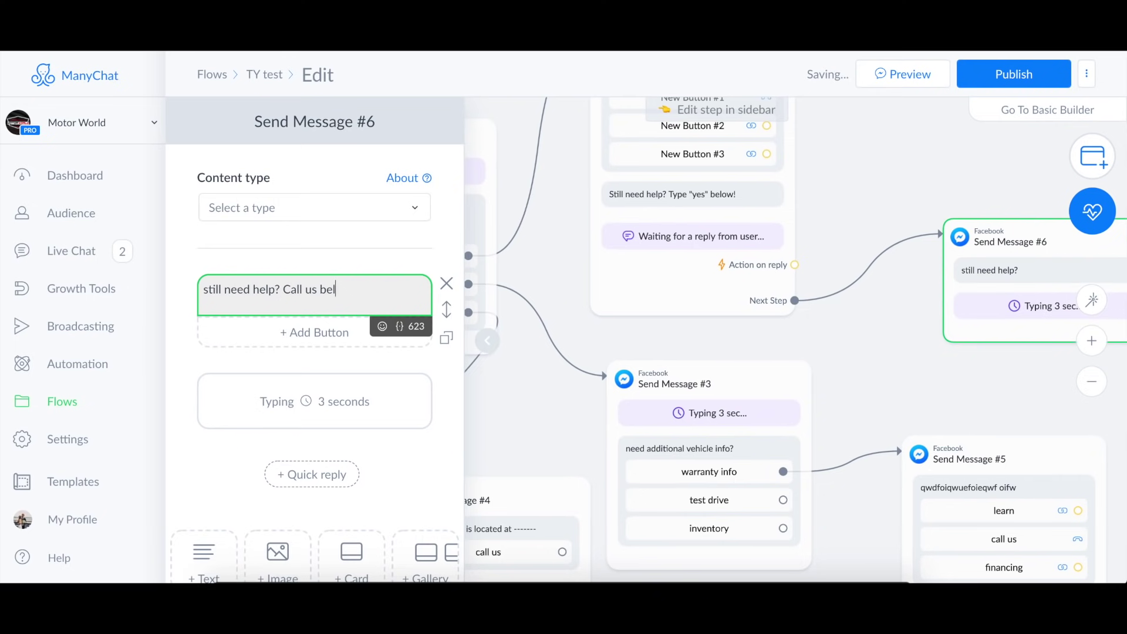
pyautogui.write('ow!')
pyautogui.click(347, 332)
pyautogui.click(548, 372)
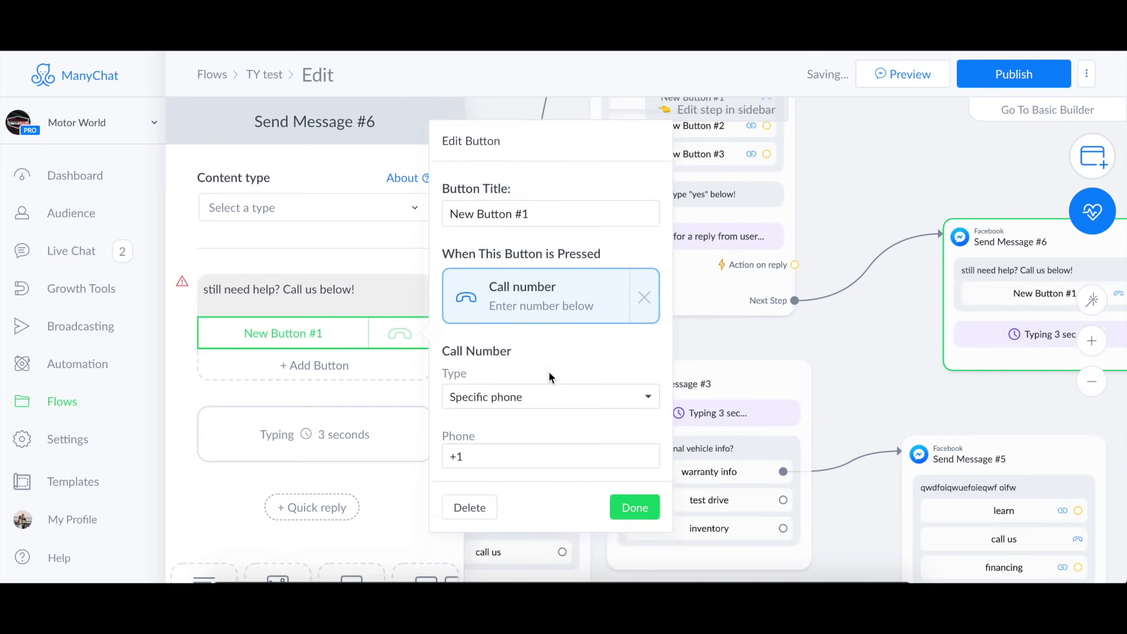
pyautogui.click(810, 265)
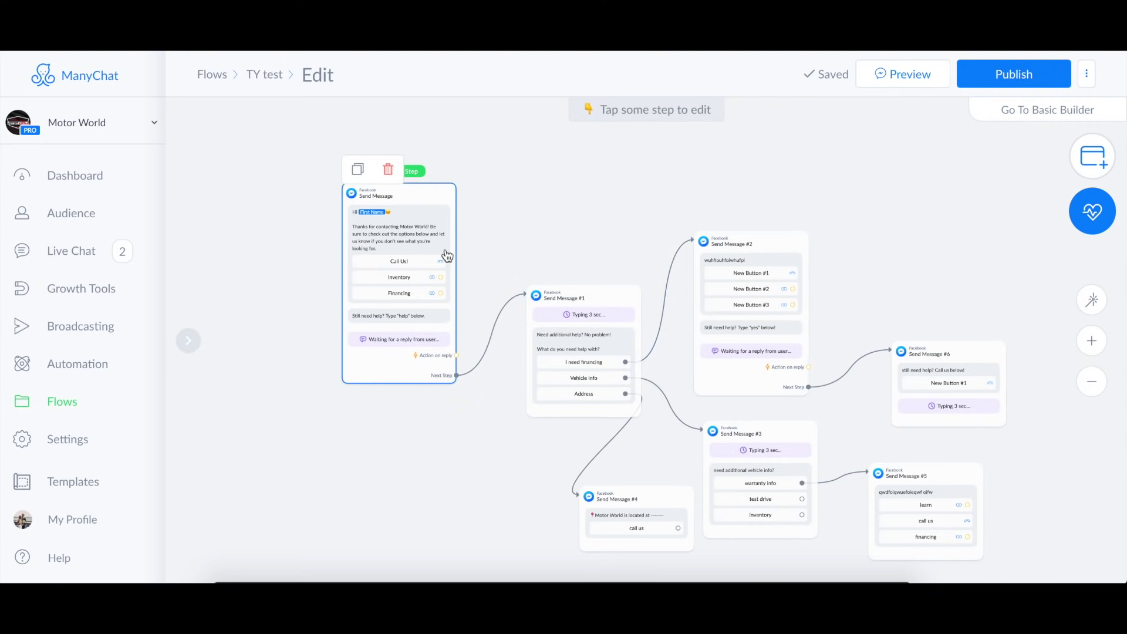
pyautogui.moveTo(641, 167); pyautogui.dragTo(542, 150)
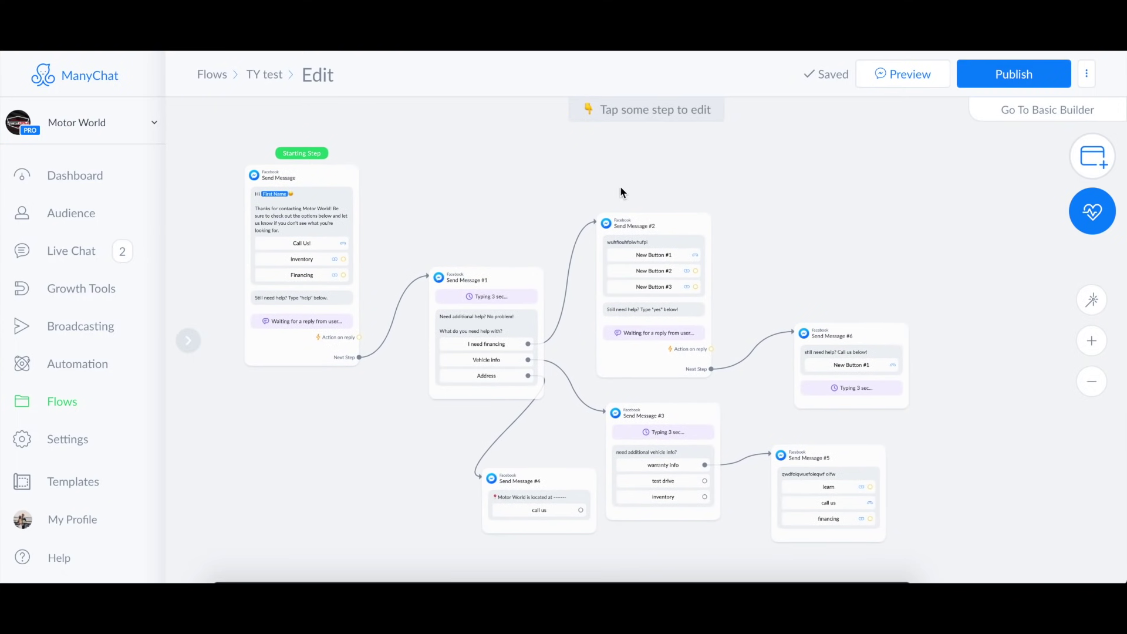
pyautogui.moveTo(282, 192)
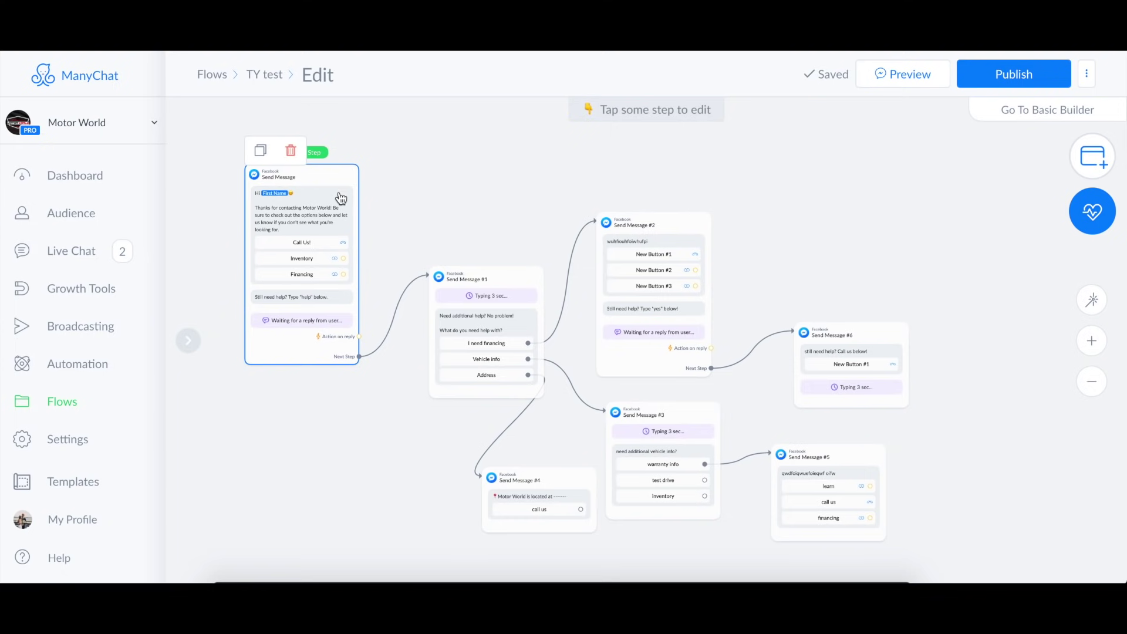
pyautogui.moveTo(521, 188); pyautogui.dragTo(621, 188)
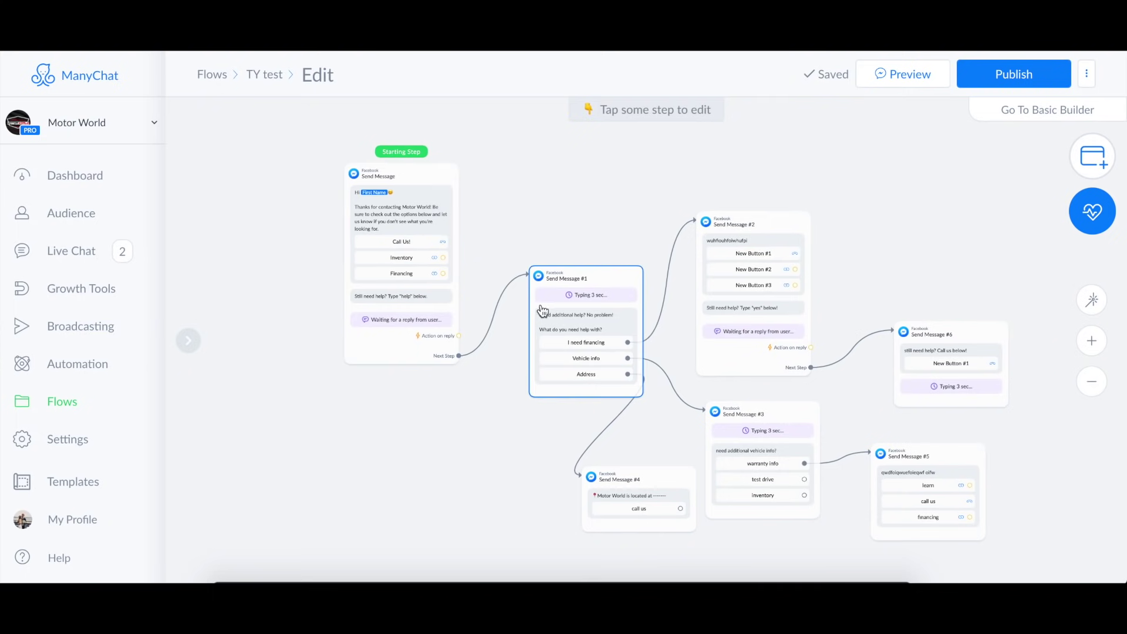
pyautogui.moveTo(621, 215); pyautogui.dragTo(558, 209)
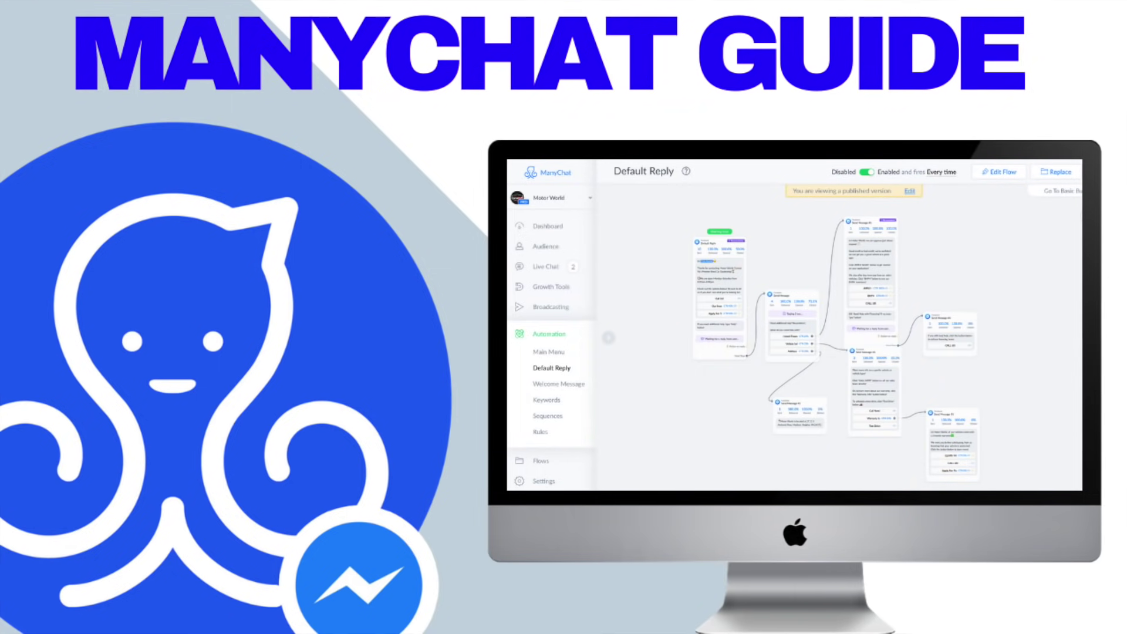